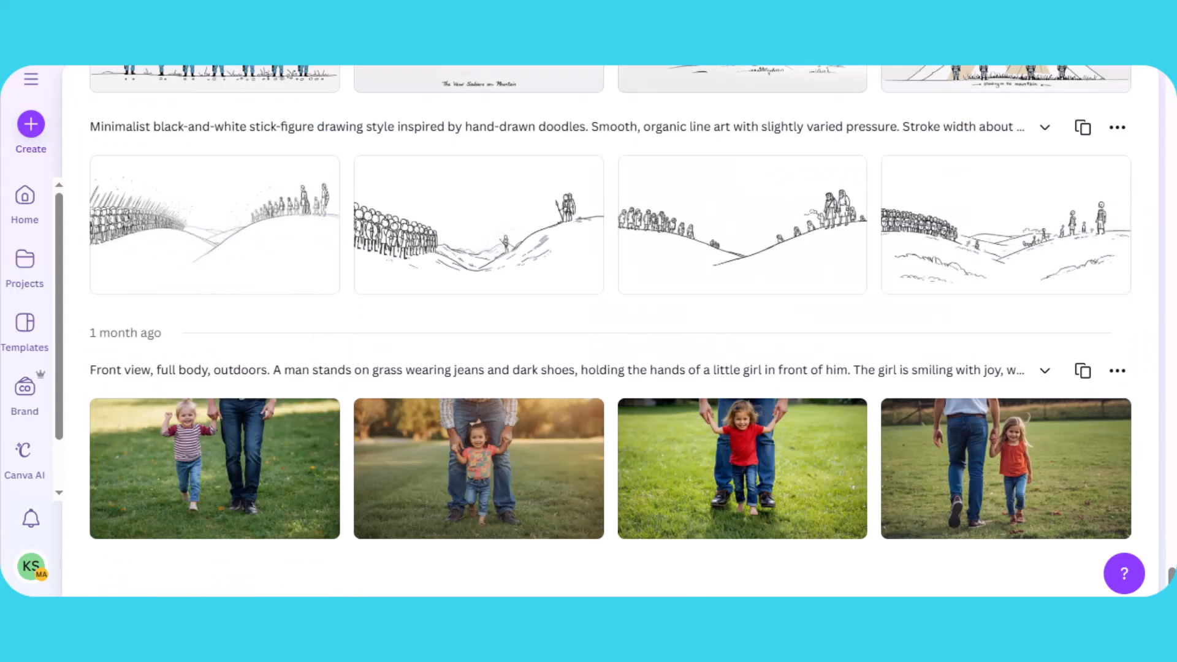
- Expand the stick-figure prompt in the Canva AI generation history and review its four generated hill images
scroll(588, 306, "up", 2)
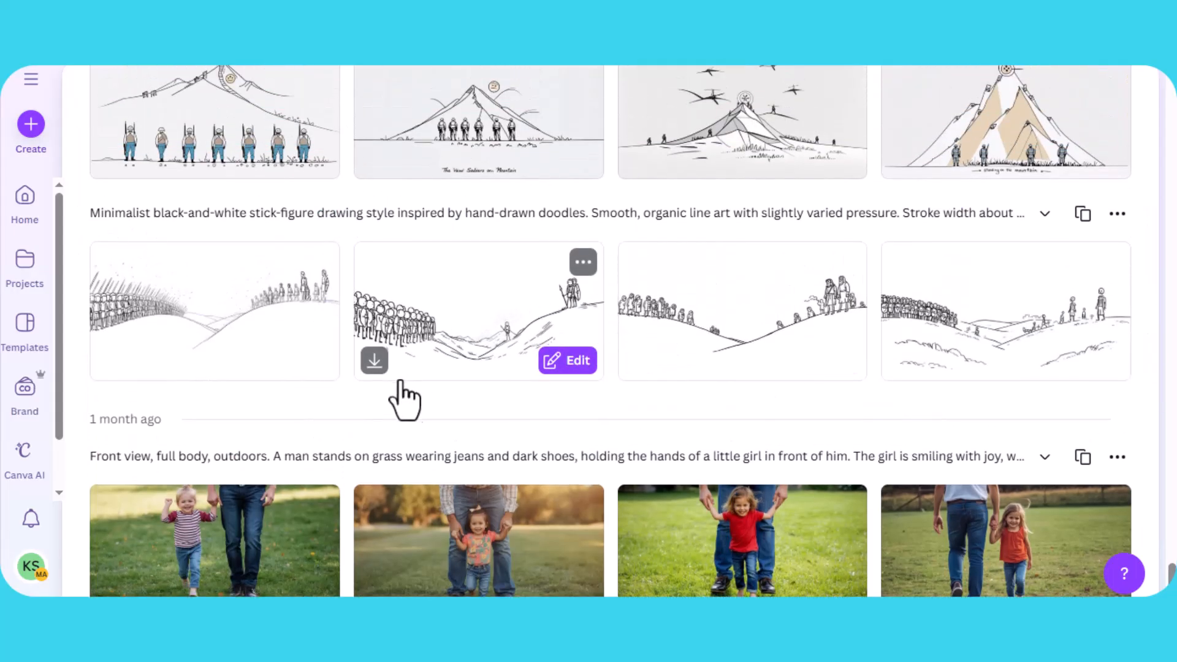
left_click(1044, 215)
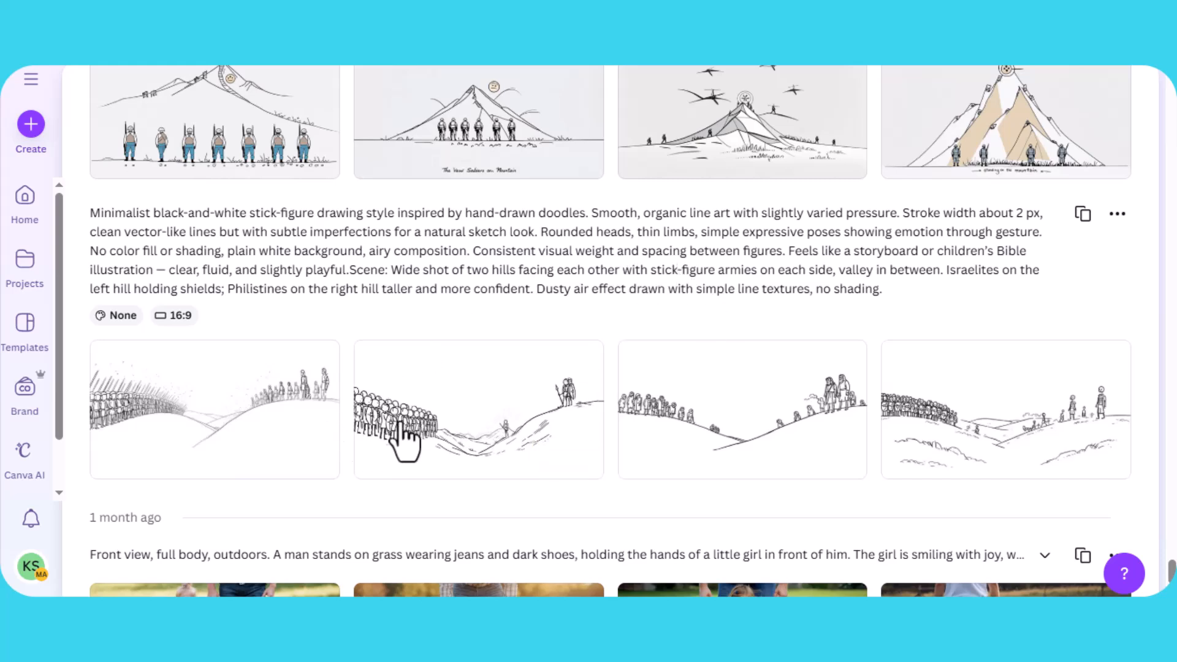
mouse_move(355, 406)
scroll(354, 399, "down", 2)
scroll(518, 350, "up", 3)
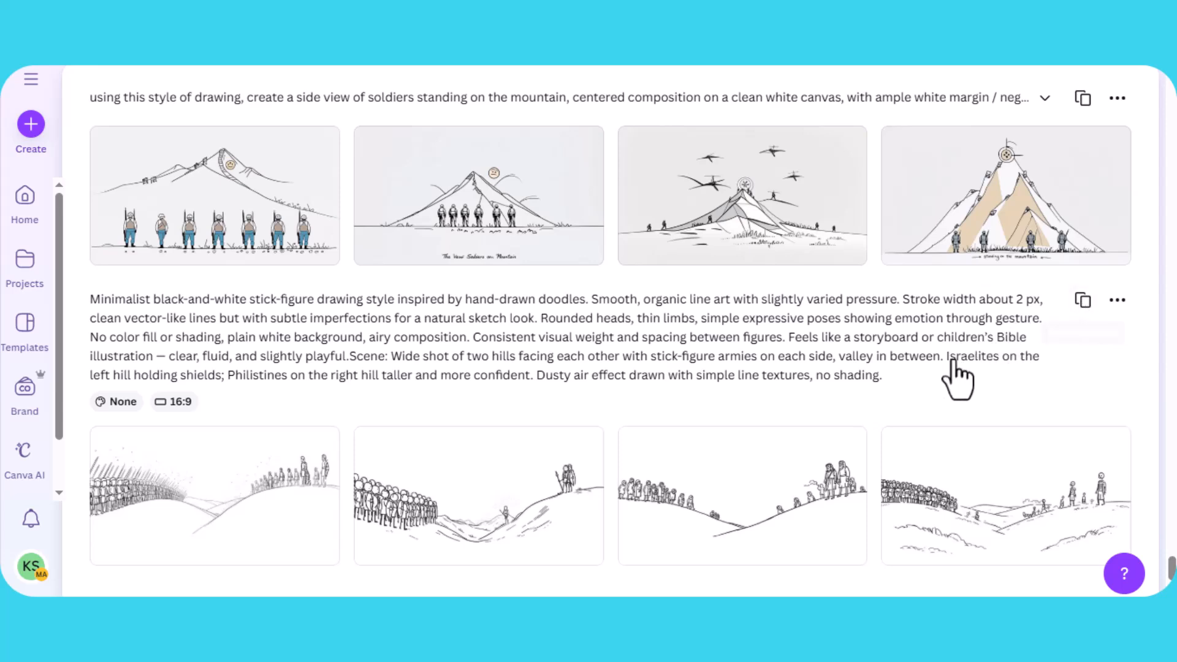
scroll(911, 380, "down", 4)
mouse_move(304, 258)
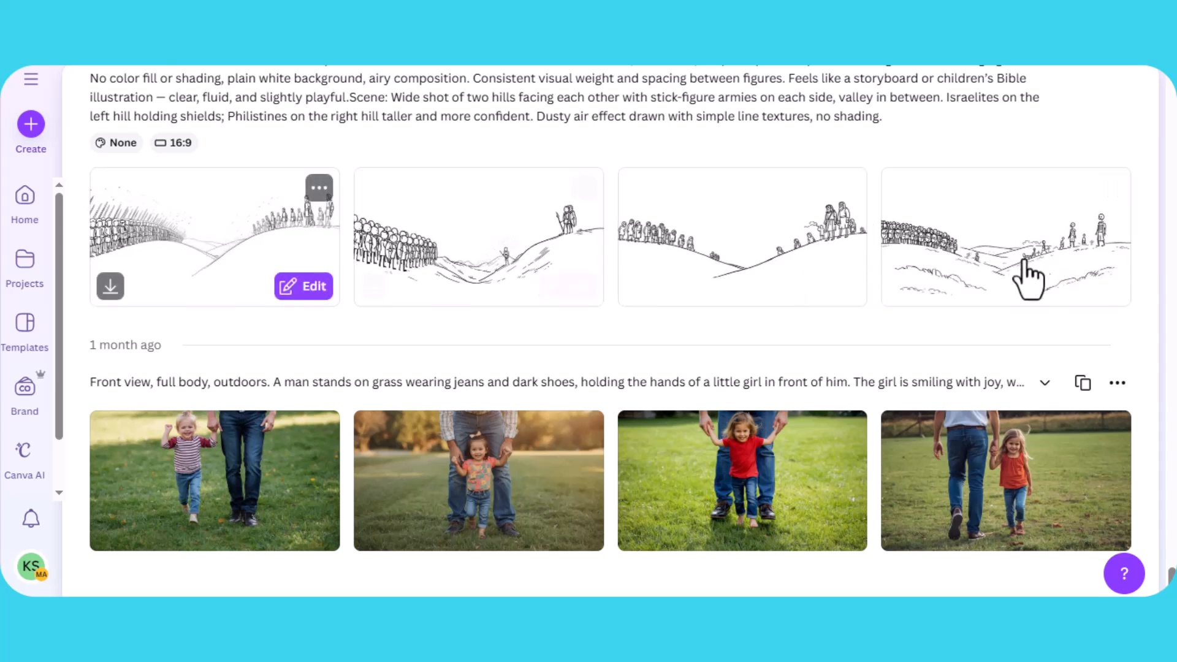
mouse_move(1001, 279)
mouse_move(731, 260)
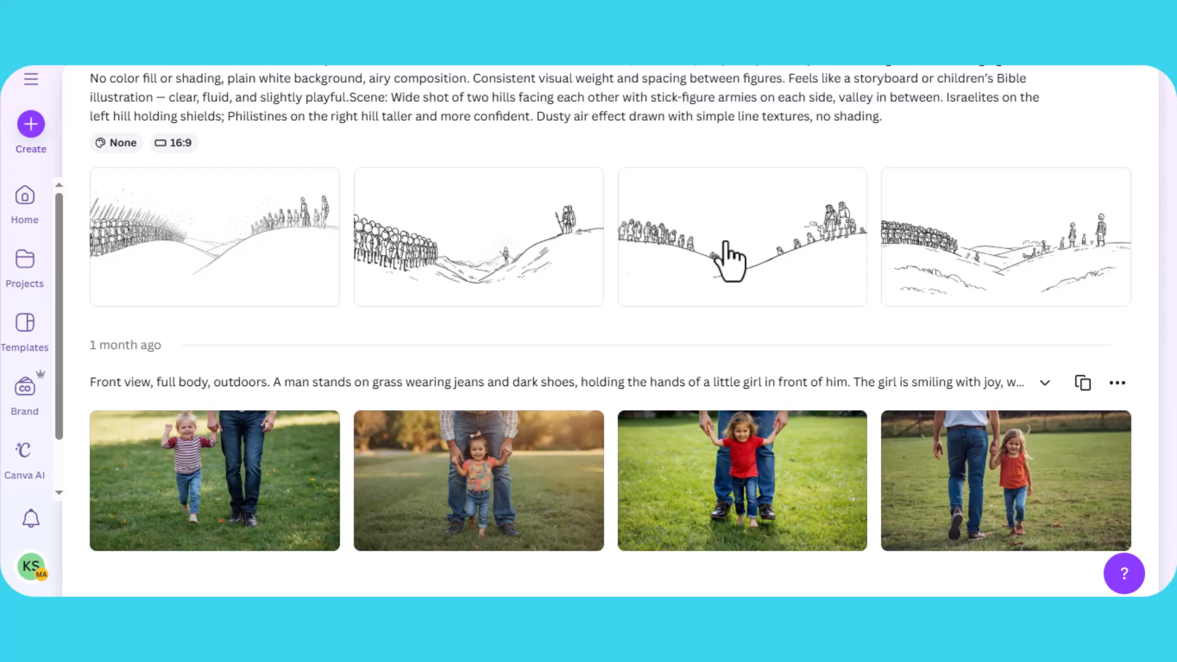
- Open the third hills image in preview, copy its prompt, and close the preview
left_click(731, 261)
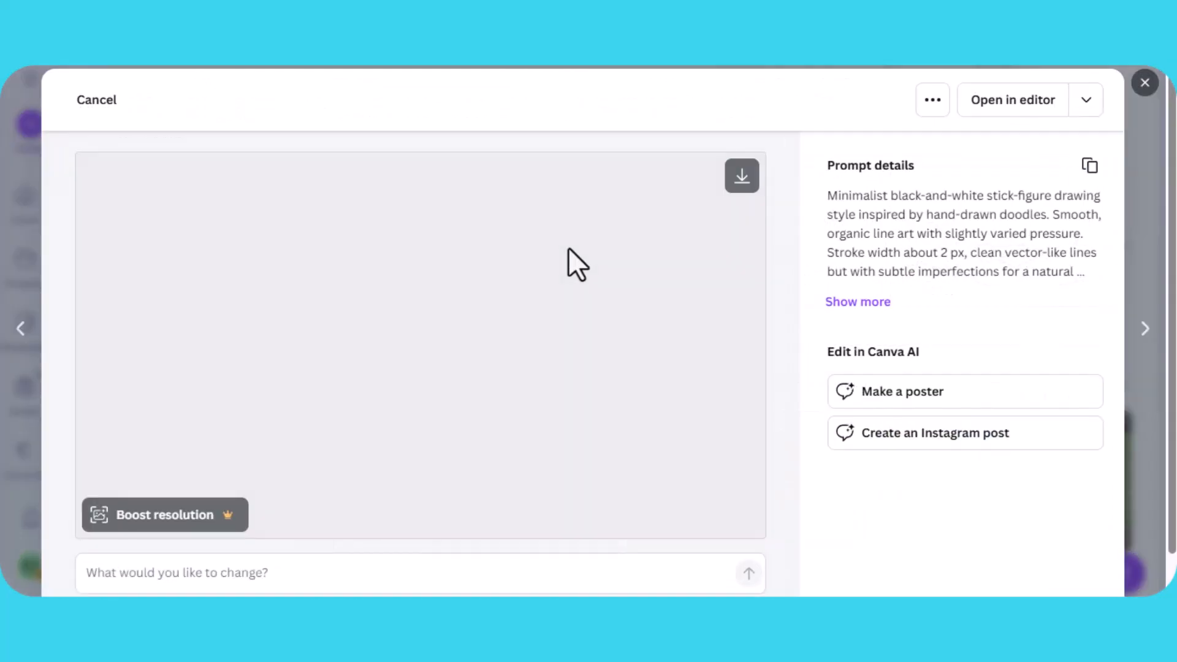
scroll(575, 292, "down", 1)
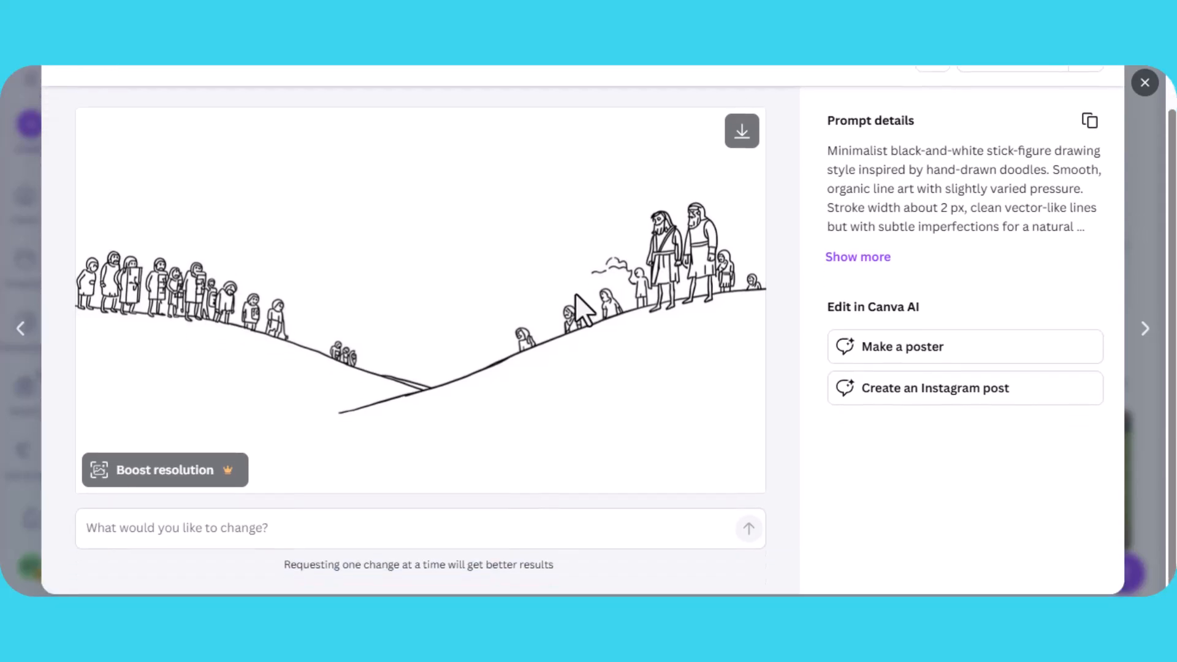
scroll(603, 291, "up", 1)
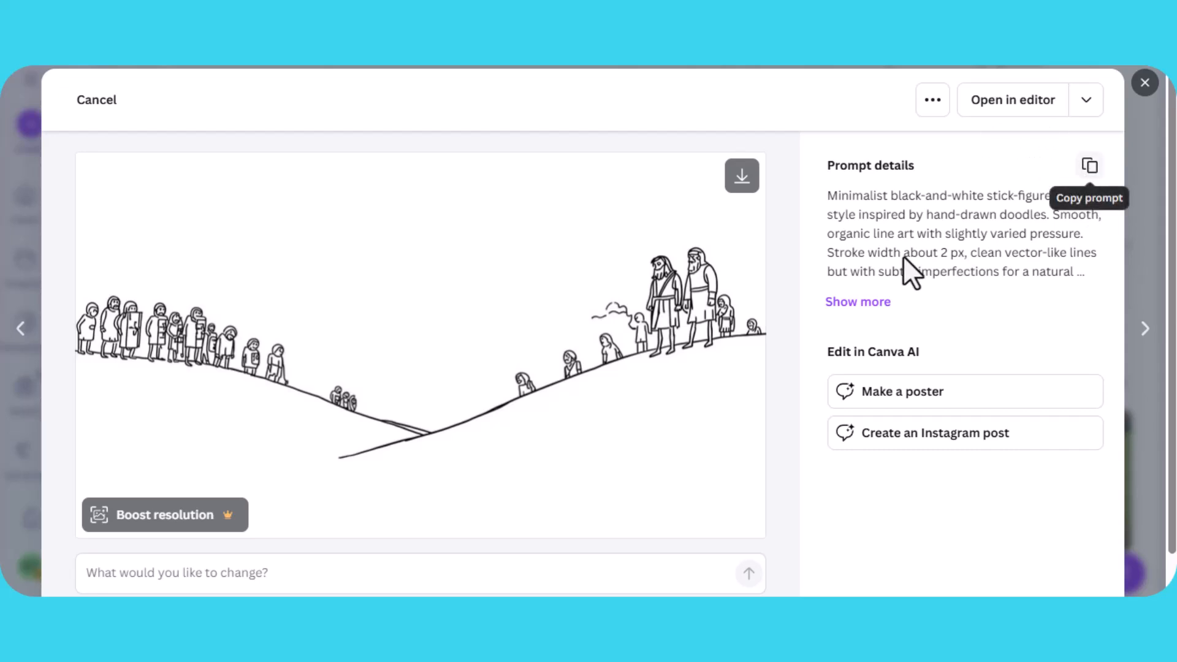
left_click(1092, 168)
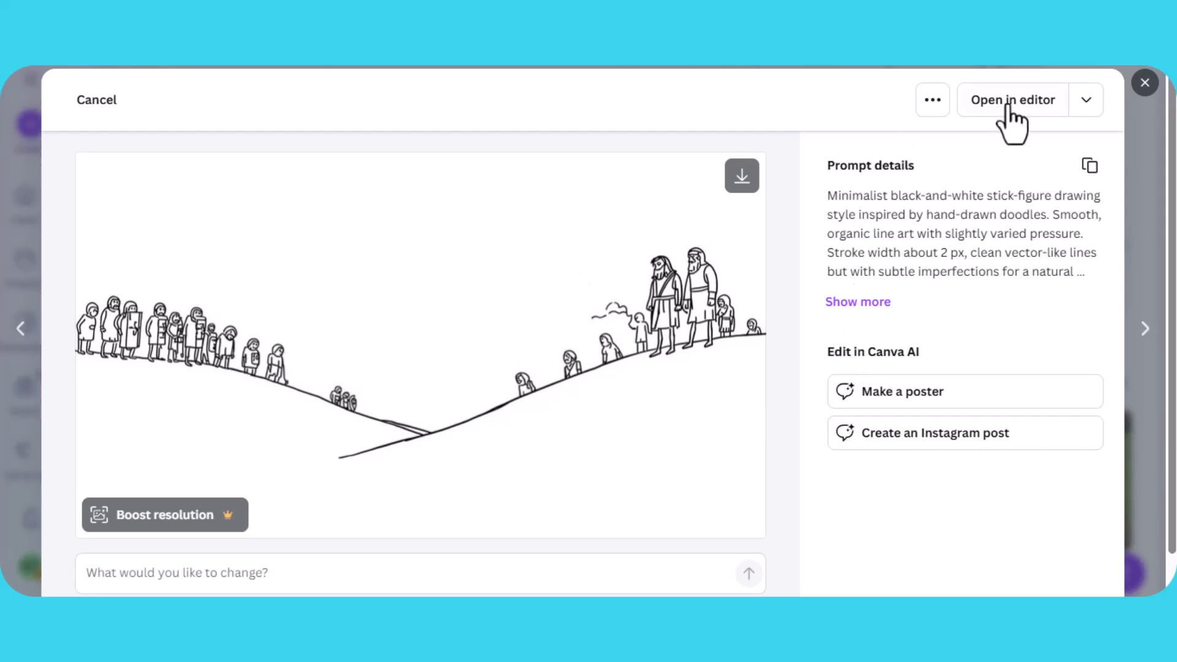
left_click(1143, 85)
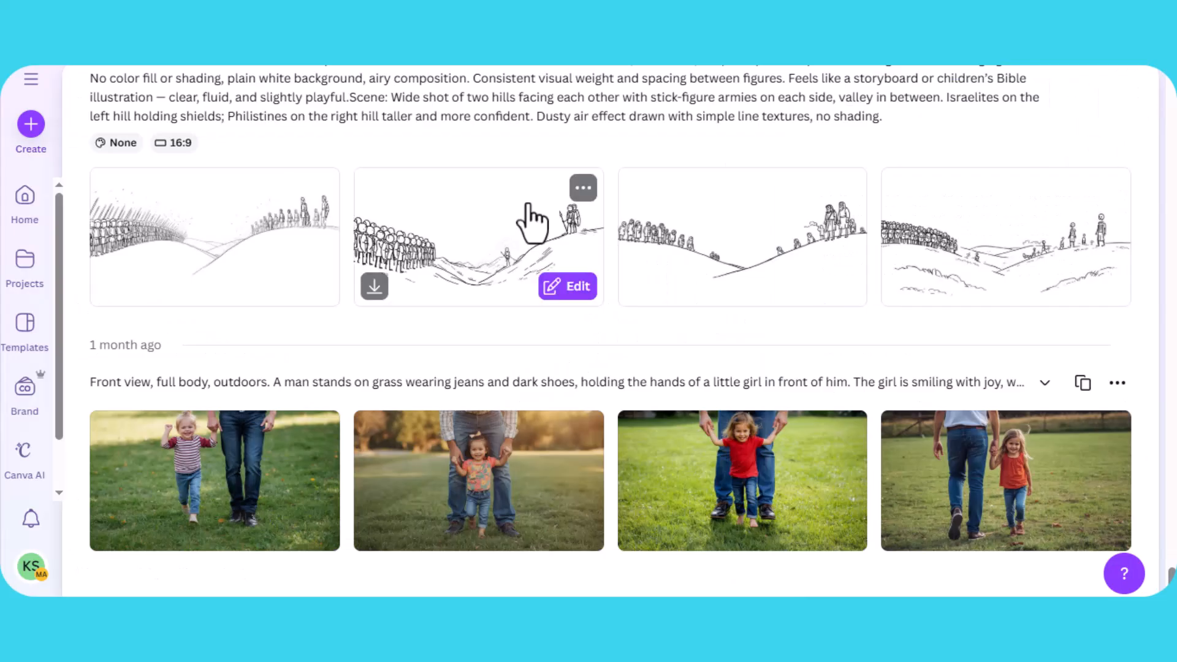
- Copy the second hills image and paste it onto the first page of the David & Goliath design
left_click(582, 188)
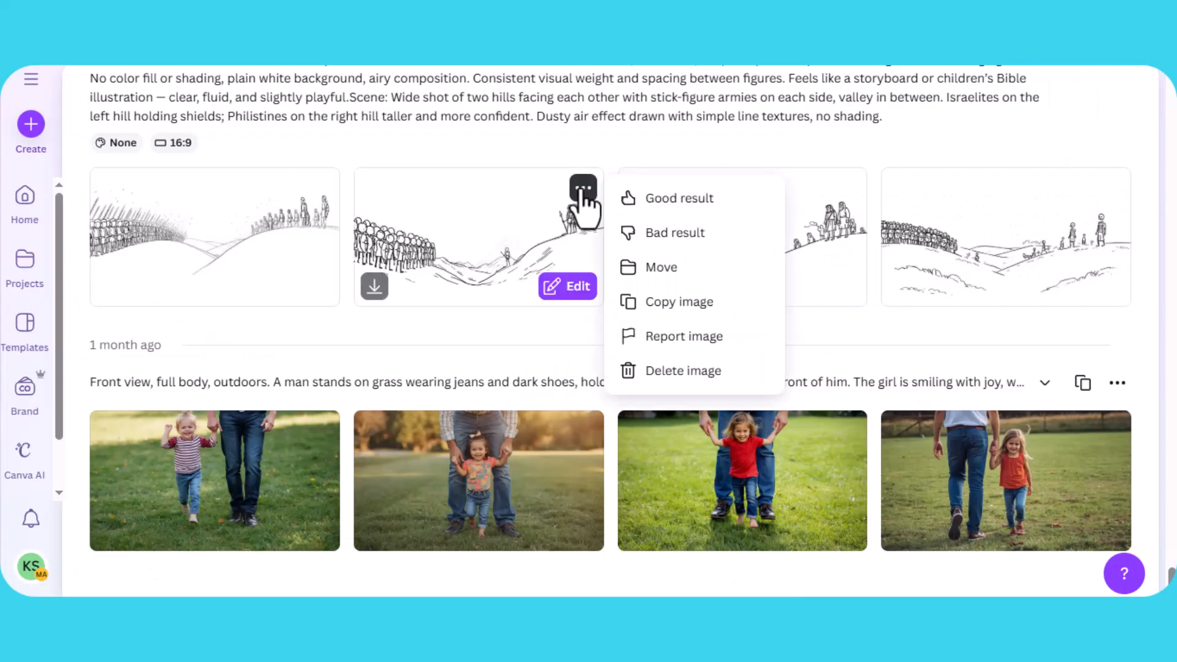
left_click(675, 309)
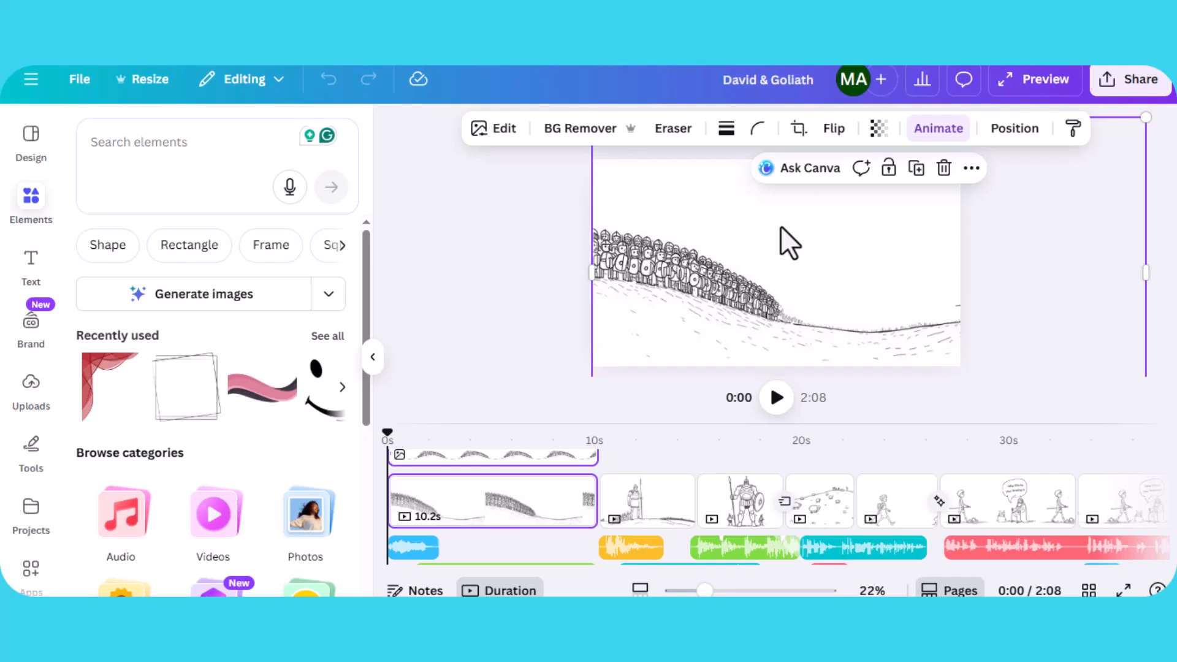
key("ctrl+v")
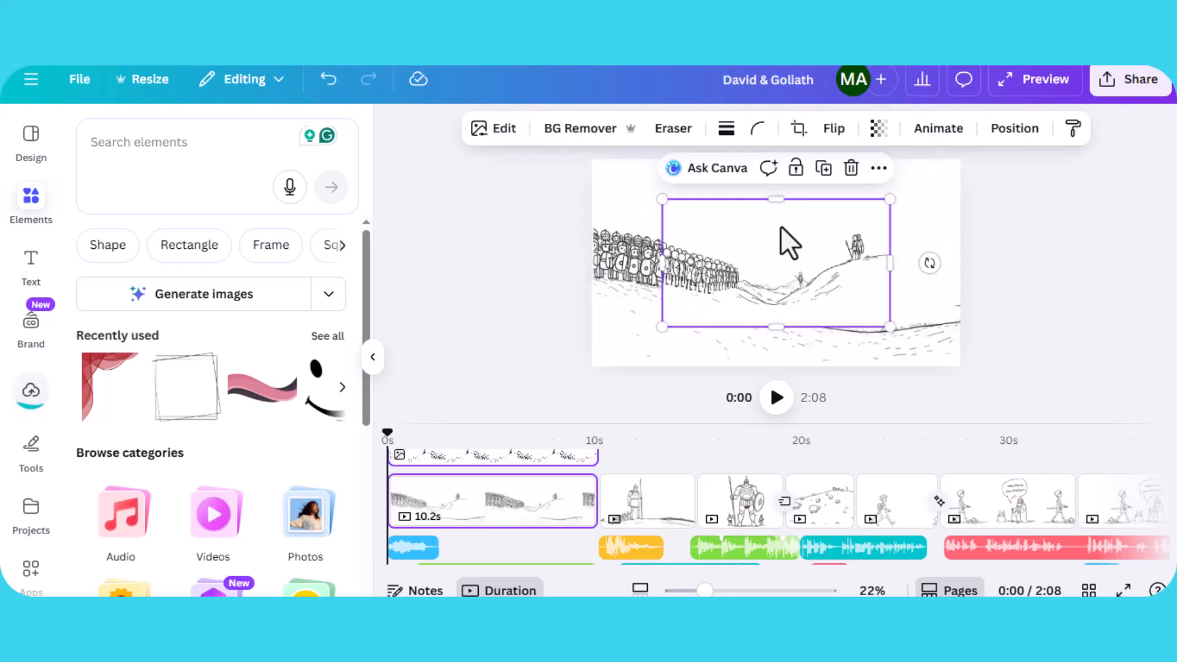
- Try moving the pasted image, then delete it and undo the deletion
mouse_move(860, 224)
left_mouse_down()
mouse_move(874, 210)
mouse_move(762, 210)
mouse_move(752, 236)
mouse_move(858, 233)
mouse_move(801, 257)
left_mouse_up()
key("Delete")
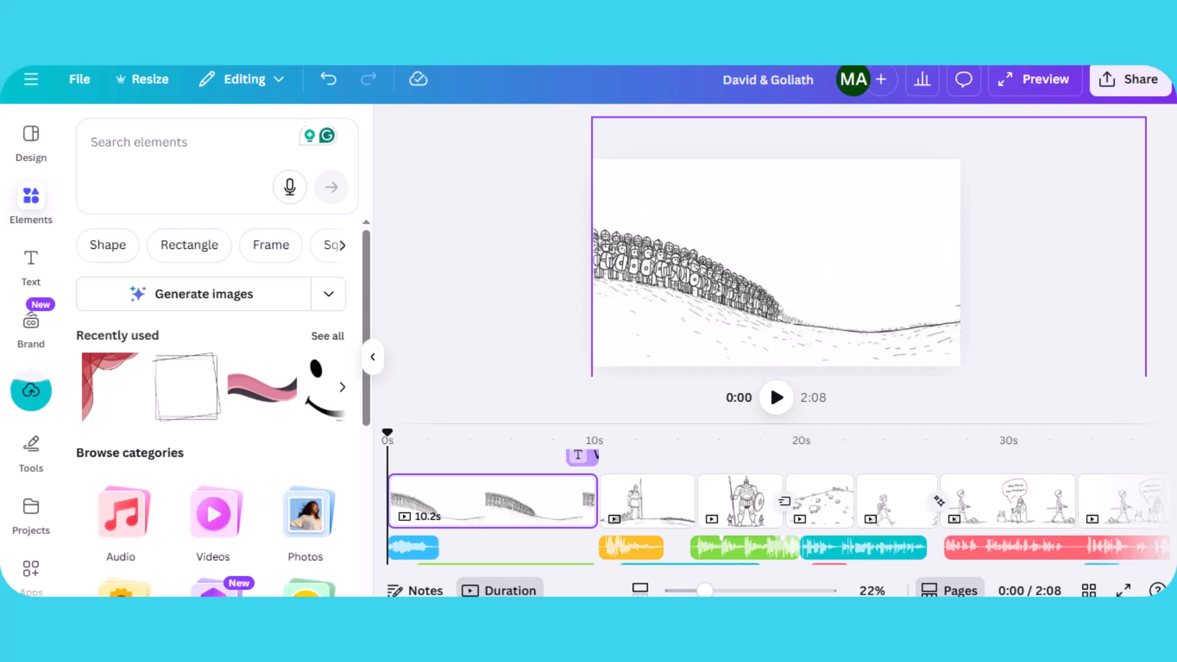
key("ctrl+z")
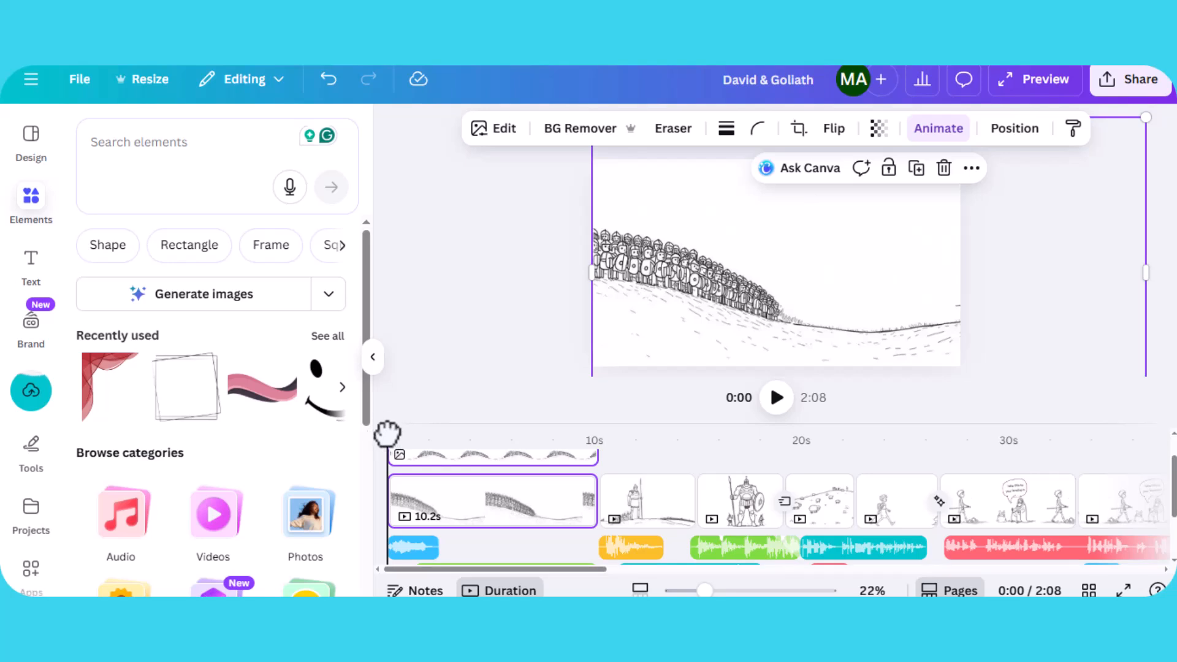
- Scrub the timeline to preview the first page's opening scene and reselect its background image
mouse_move(407, 428)
left_mouse_down()
mouse_move(542, 439)
mouse_move(586, 425)
mouse_move(423, 436)
left_mouse_up()
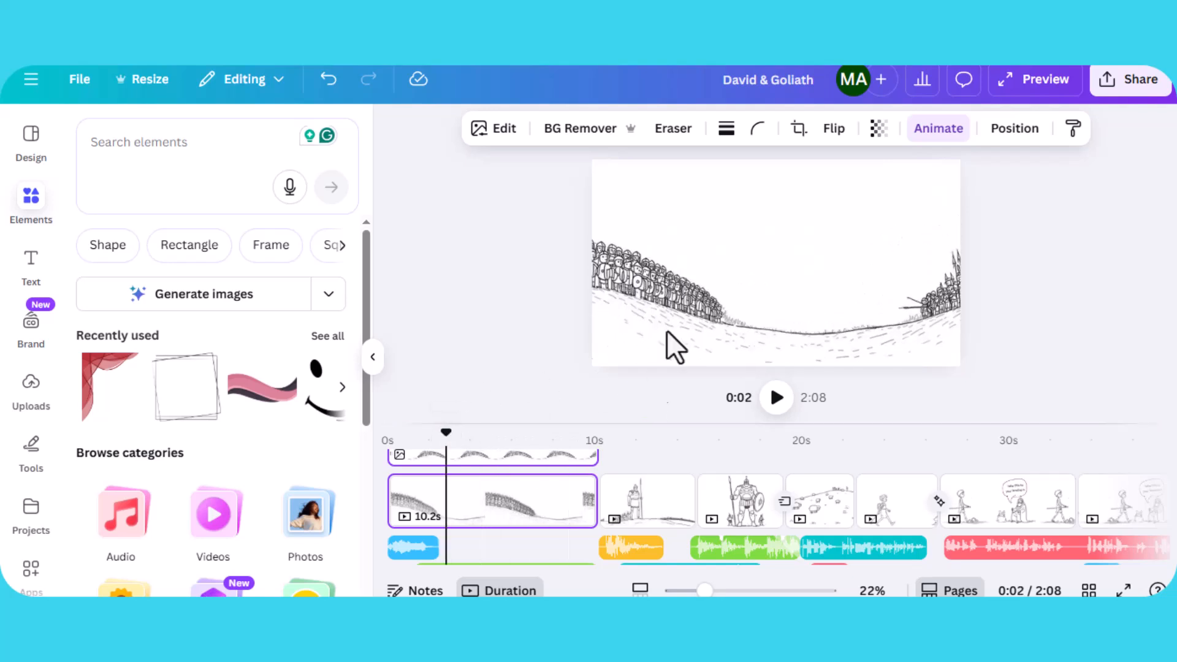
left_click(674, 303)
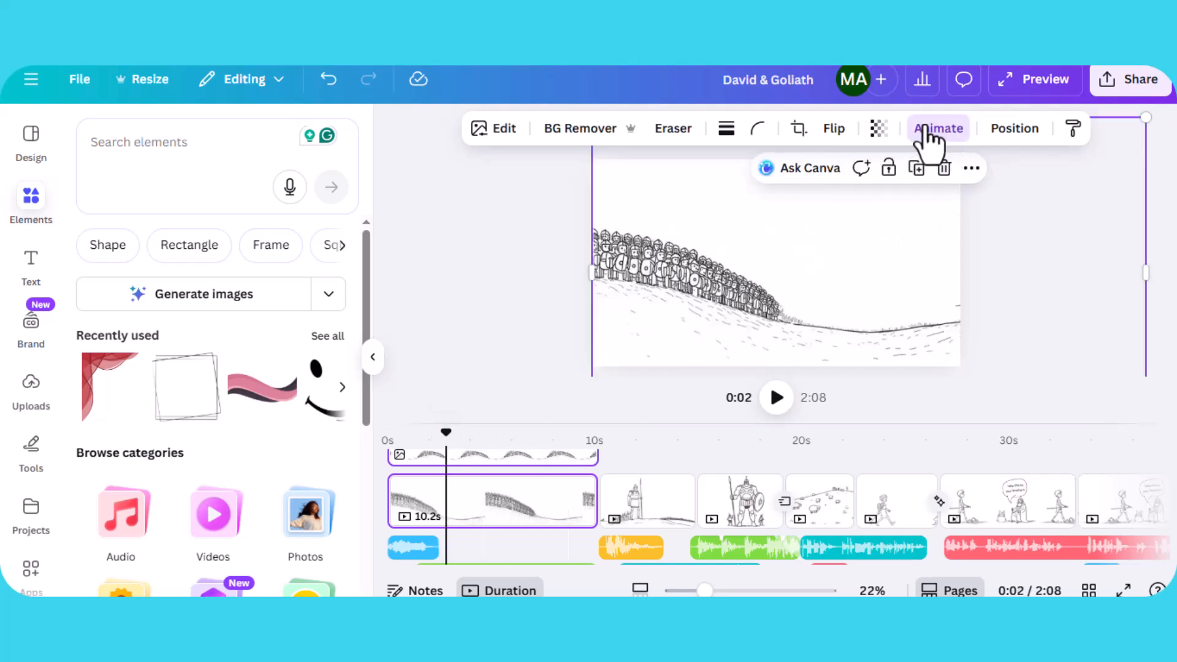
left_click(926, 130)
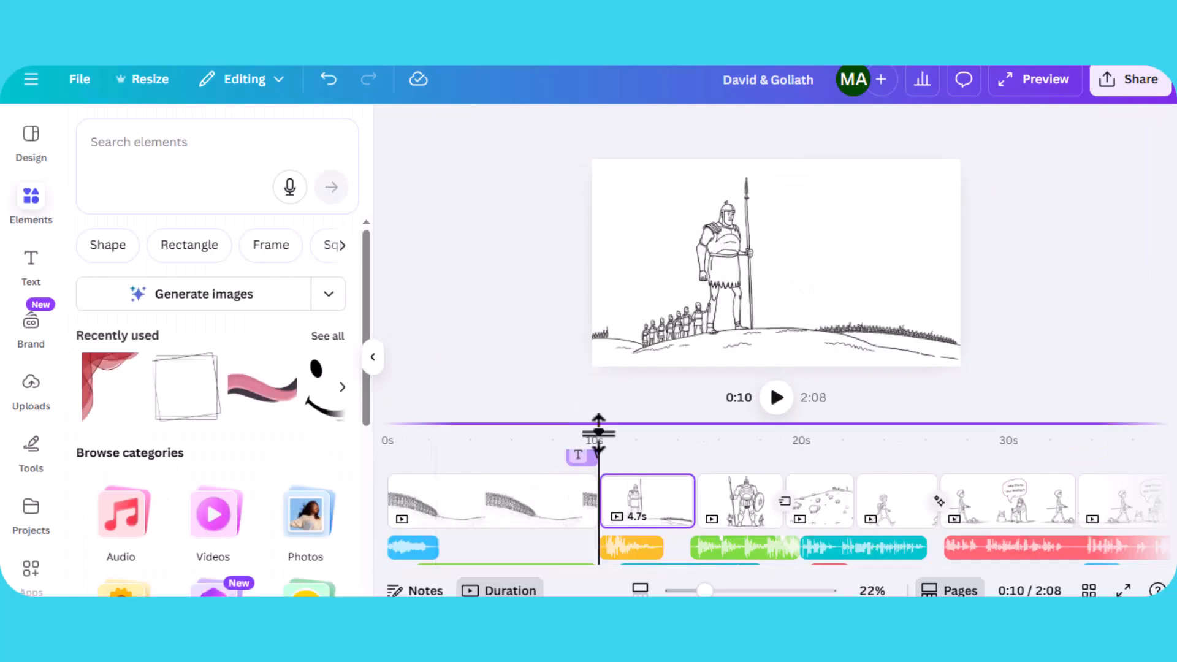
left_click(422, 441)
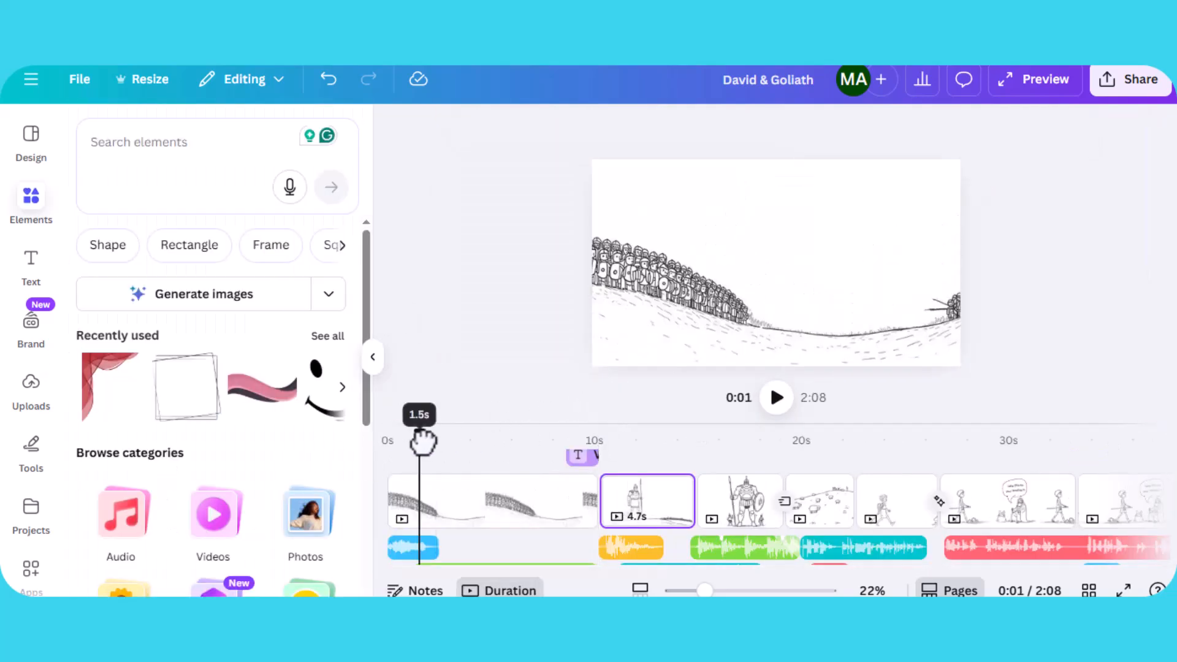
left_click(712, 330)
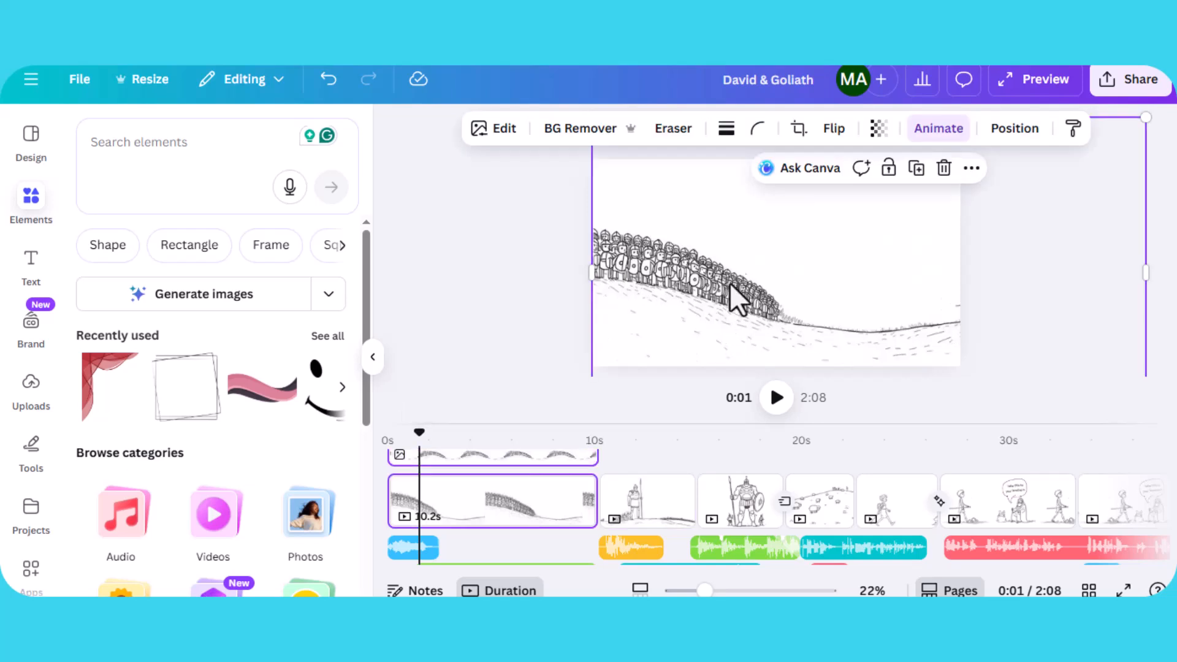
- Open the background image's custom animation settings and review the path options
left_click(937, 129)
scroll(178, 368, "down", 3)
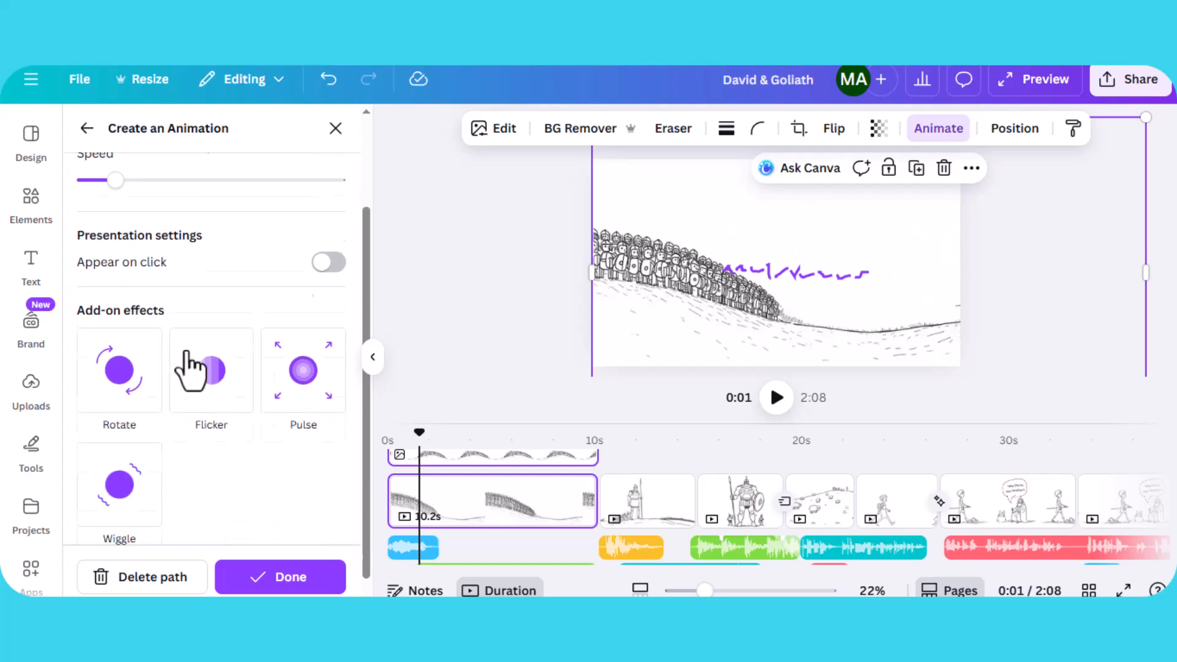
scroll(248, 377, "up", 3)
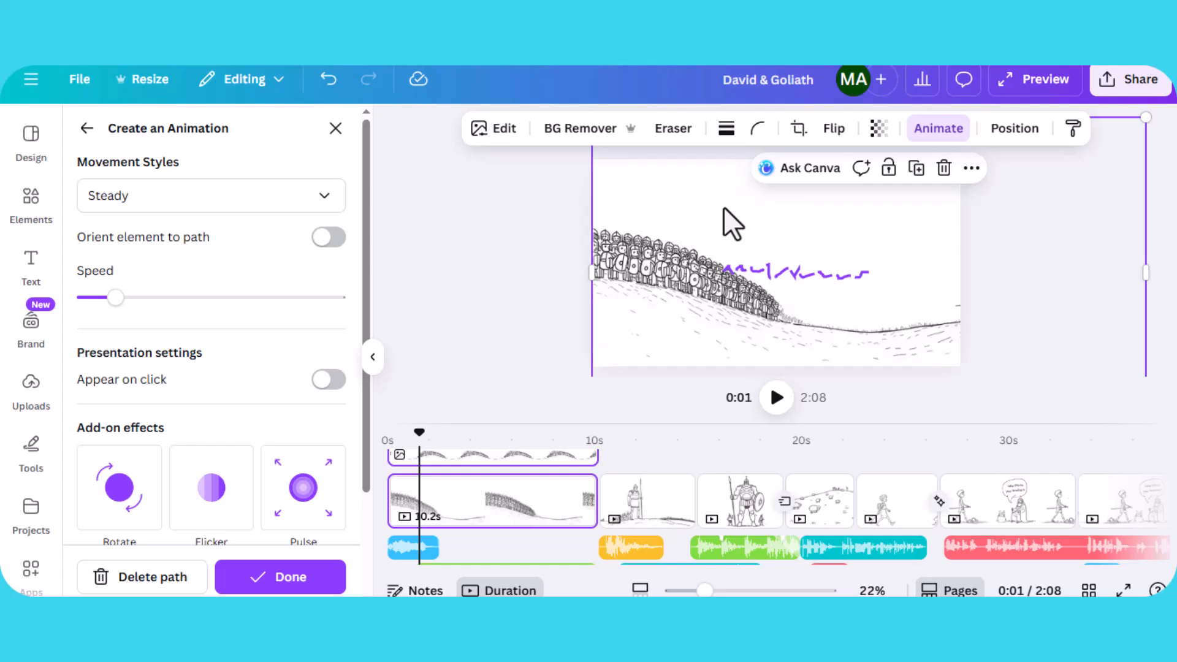
- Paste the copied hills image and drag it to record a custom animation path
key("ctrl+v")
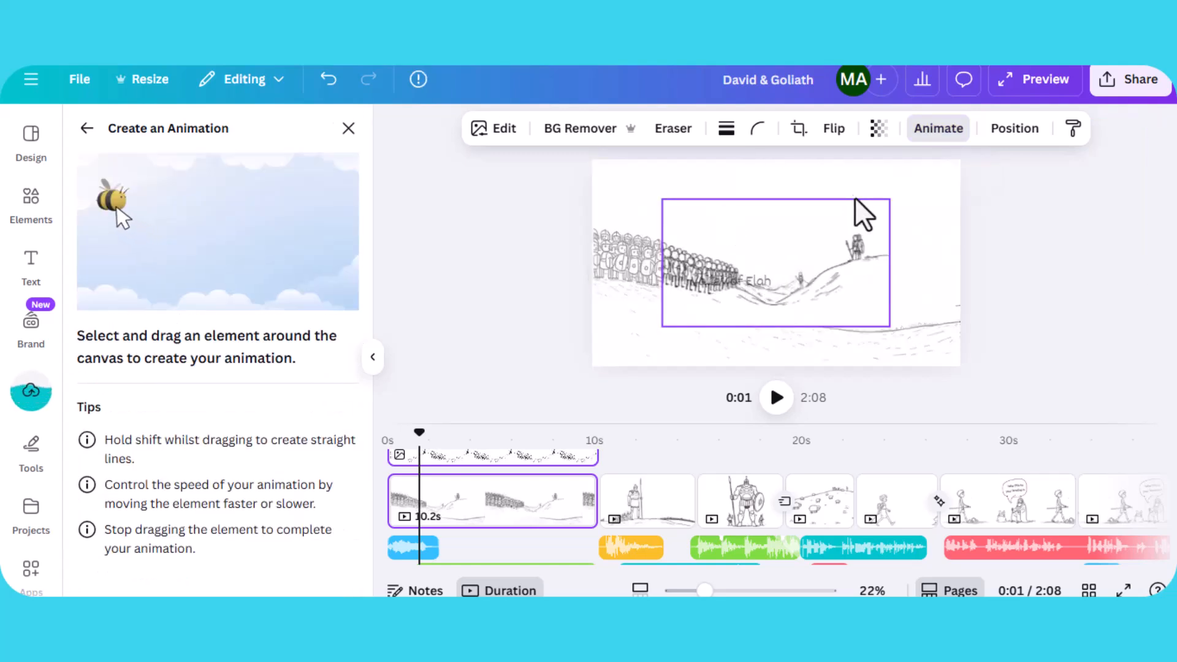
mouse_move(813, 205)
left_mouse_down()
mouse_move(856, 181)
mouse_move(760, 206)
mouse_move(776, 196)
mouse_move(833, 270)
mouse_move(806, 219)
mouse_move(890, 225)
mouse_move(815, 222)
mouse_move(863, 252)
mouse_move(871, 228)
left_mouse_up()
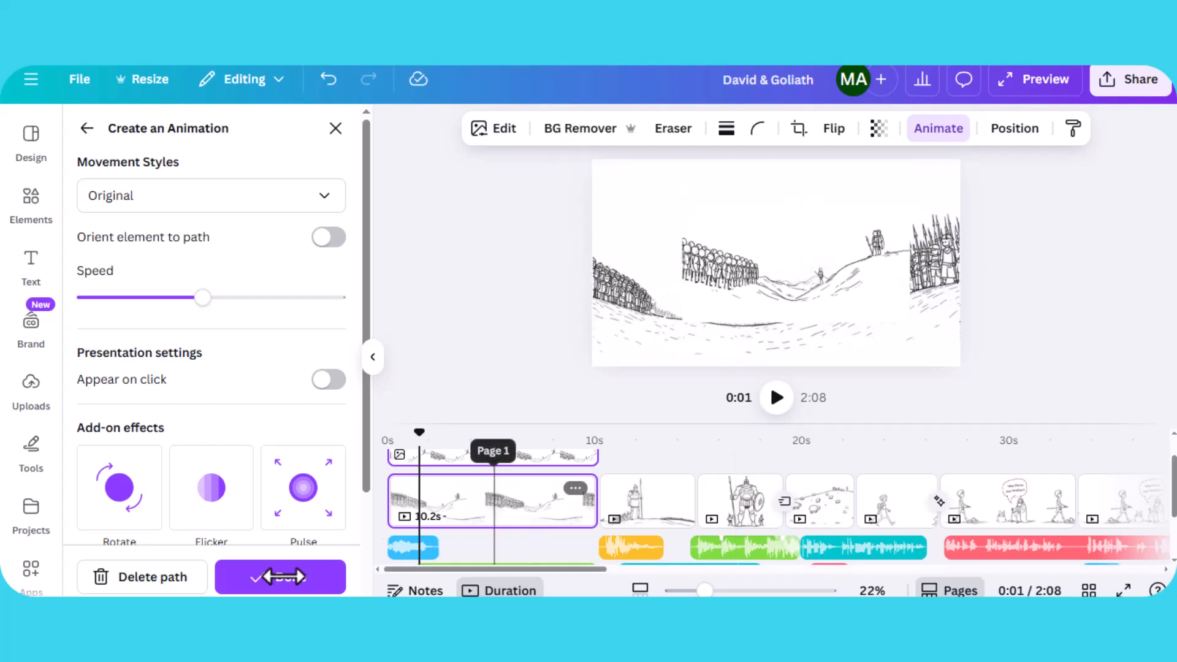
- Delete the new animation path, undo and redo the deletion, and leave the animation panel
left_click(184, 585)
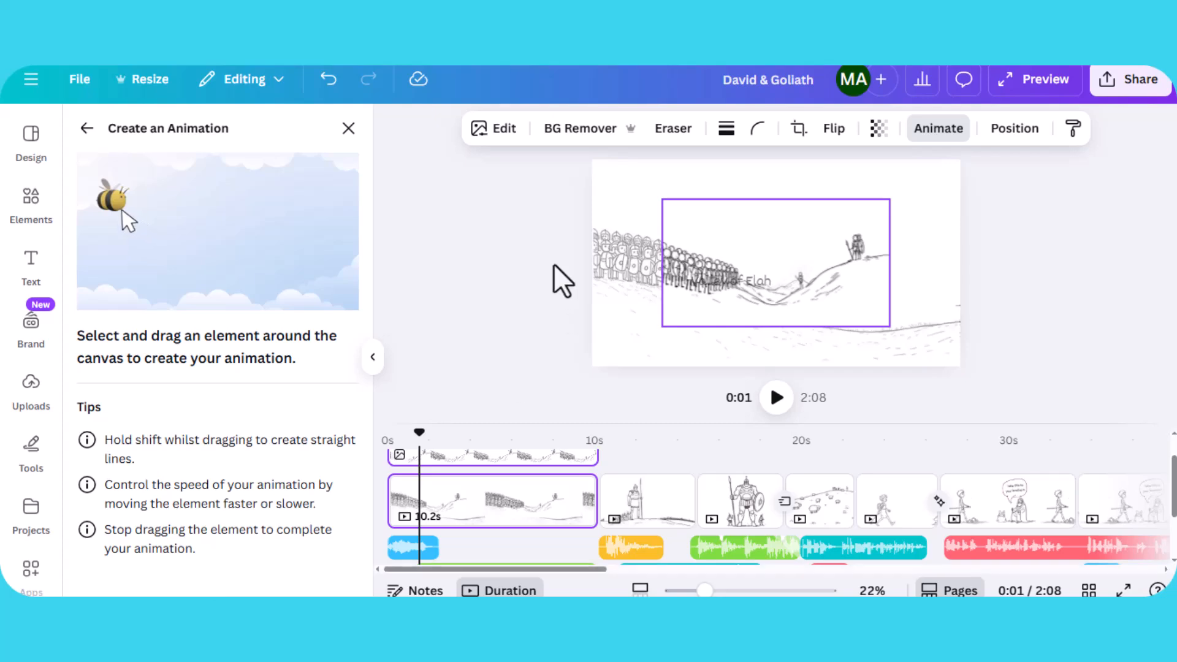
key("ctrl+z")
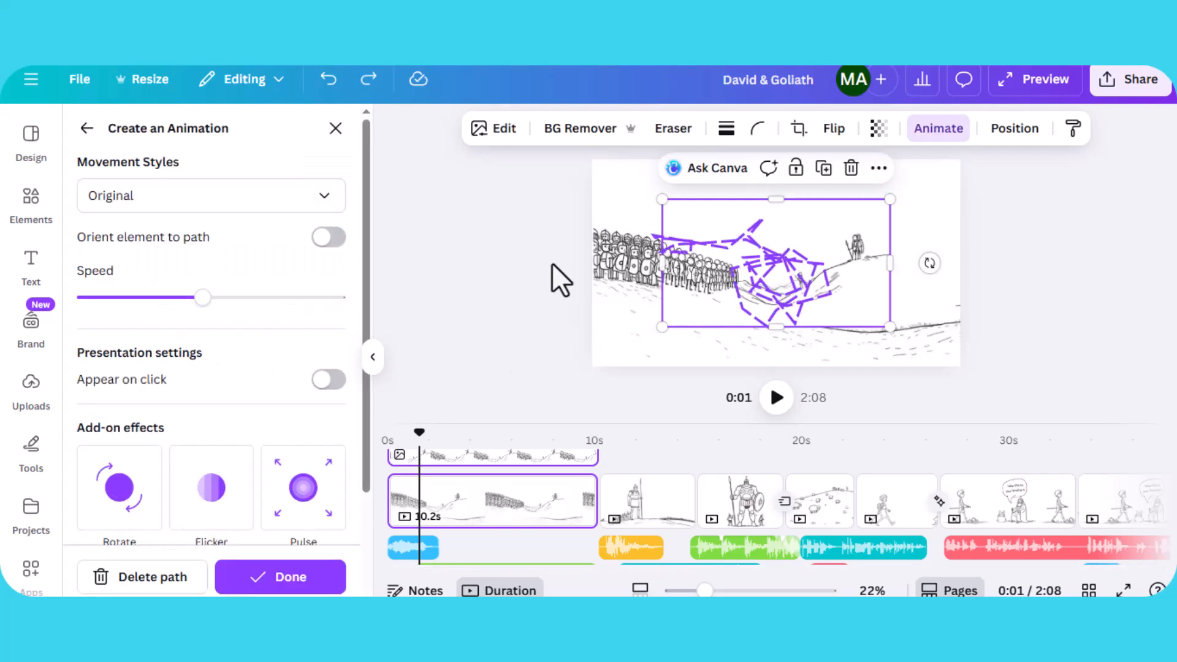
key("ctrl+shift+z")
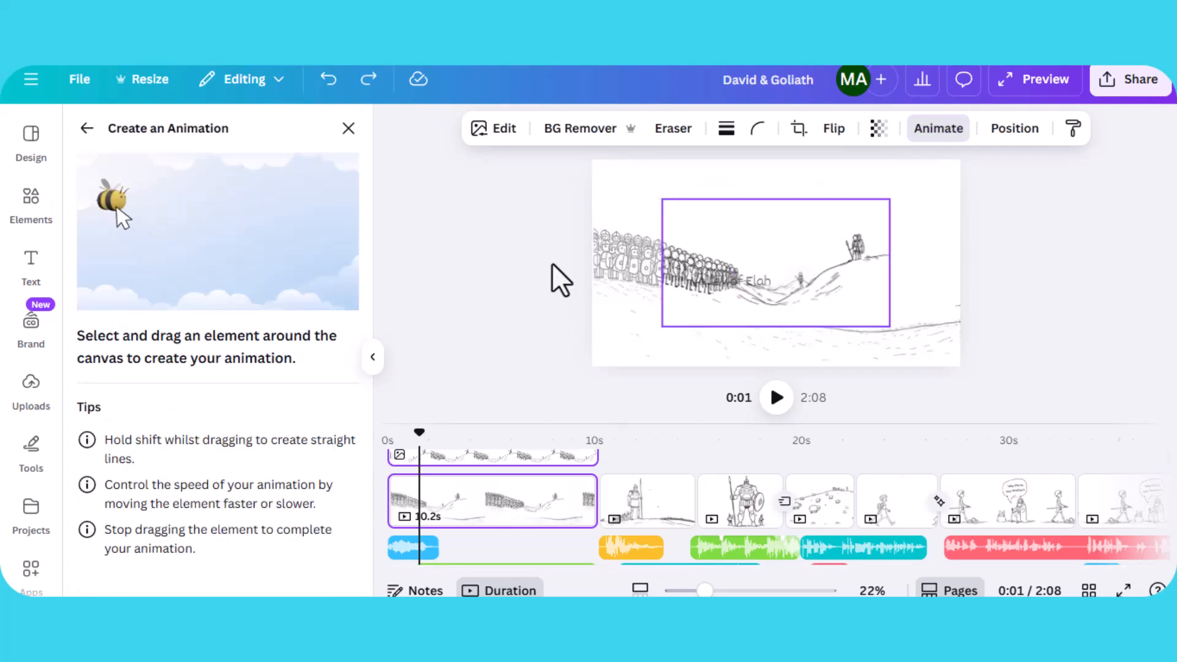
key("Escape")
- Delete the background image's existing custom animation path
left_click(759, 282)
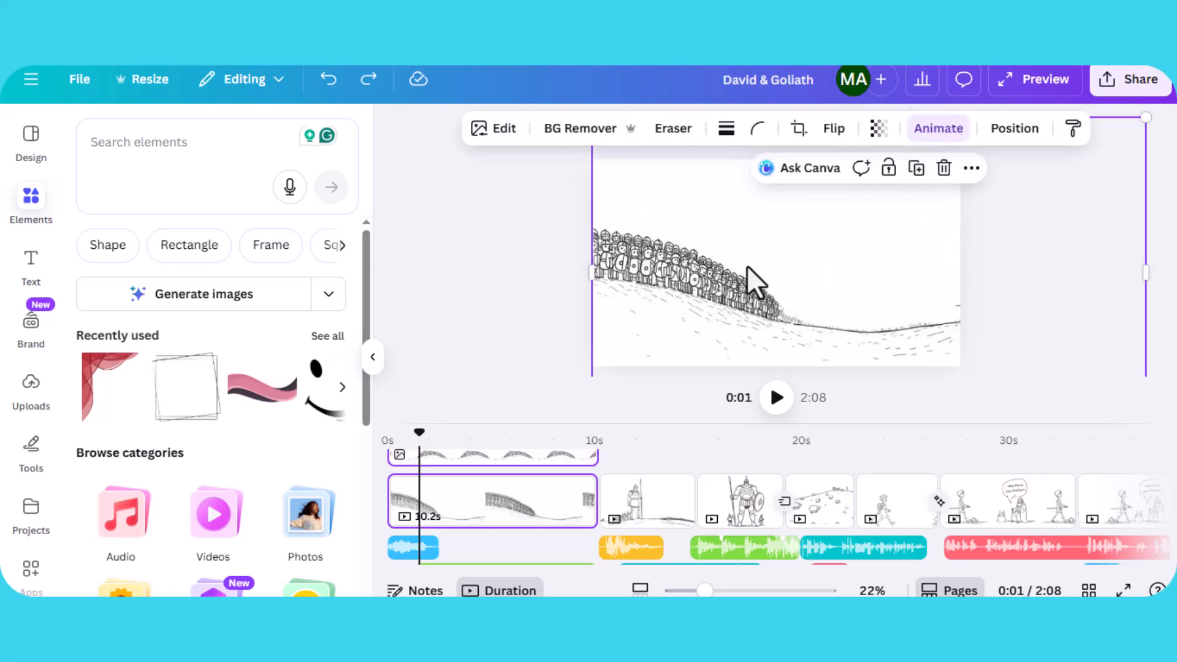
left_click(946, 140)
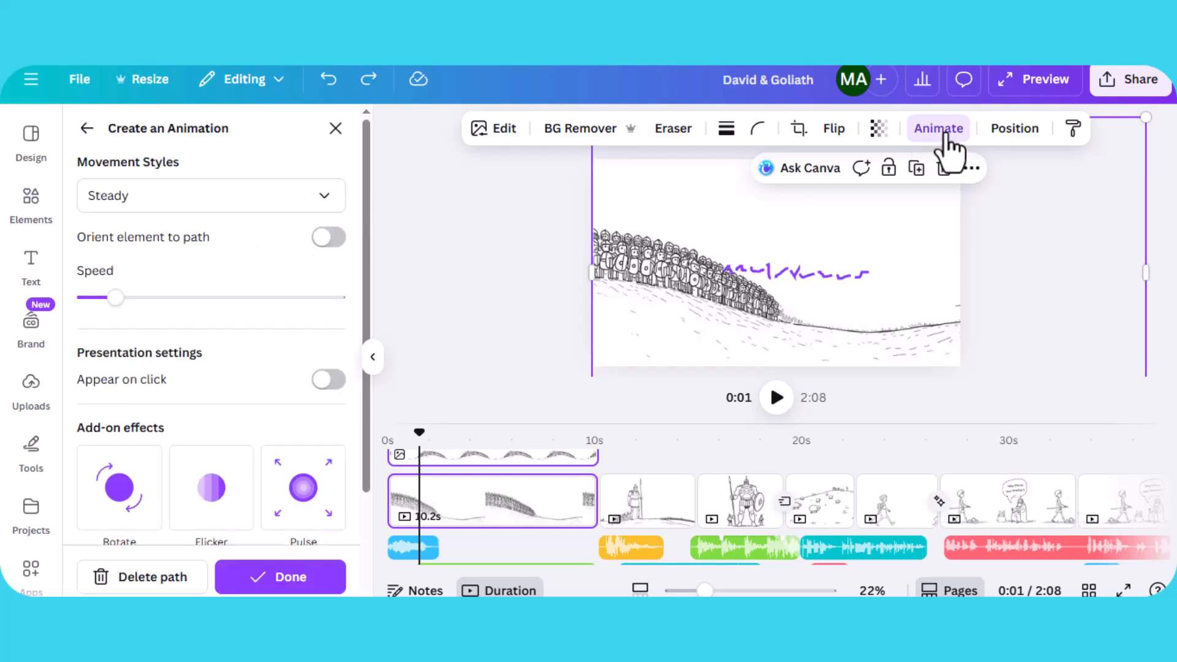
scroll(252, 343, "down", 1)
scroll(252, 342, "down", 2)
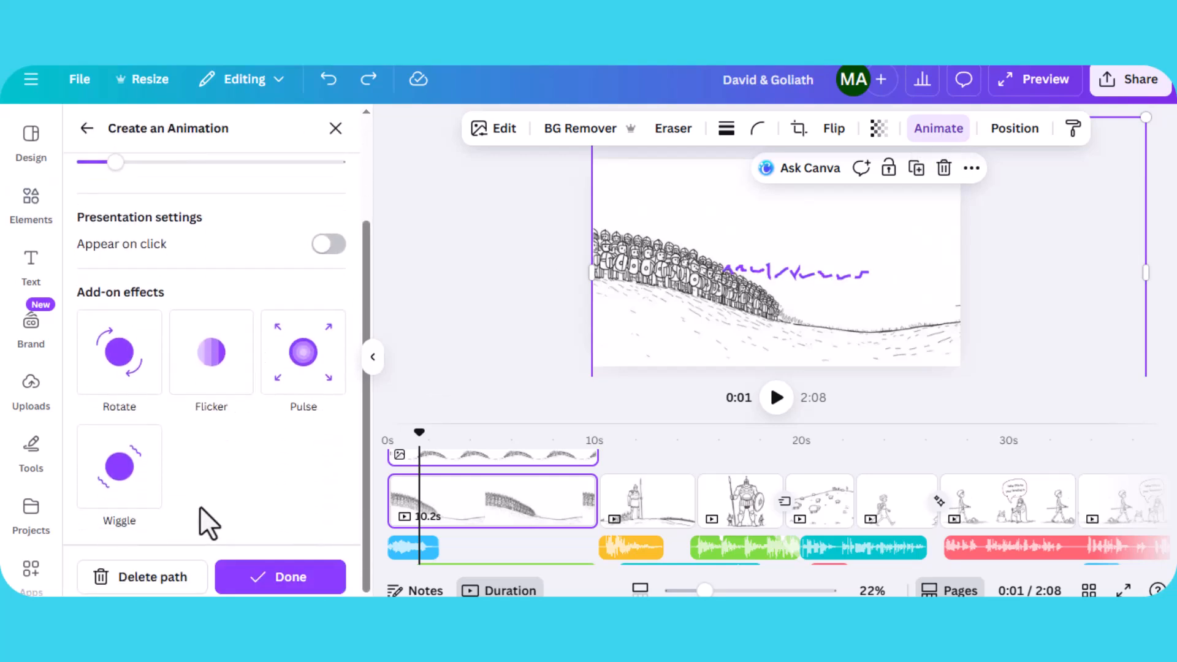
left_click(147, 587)
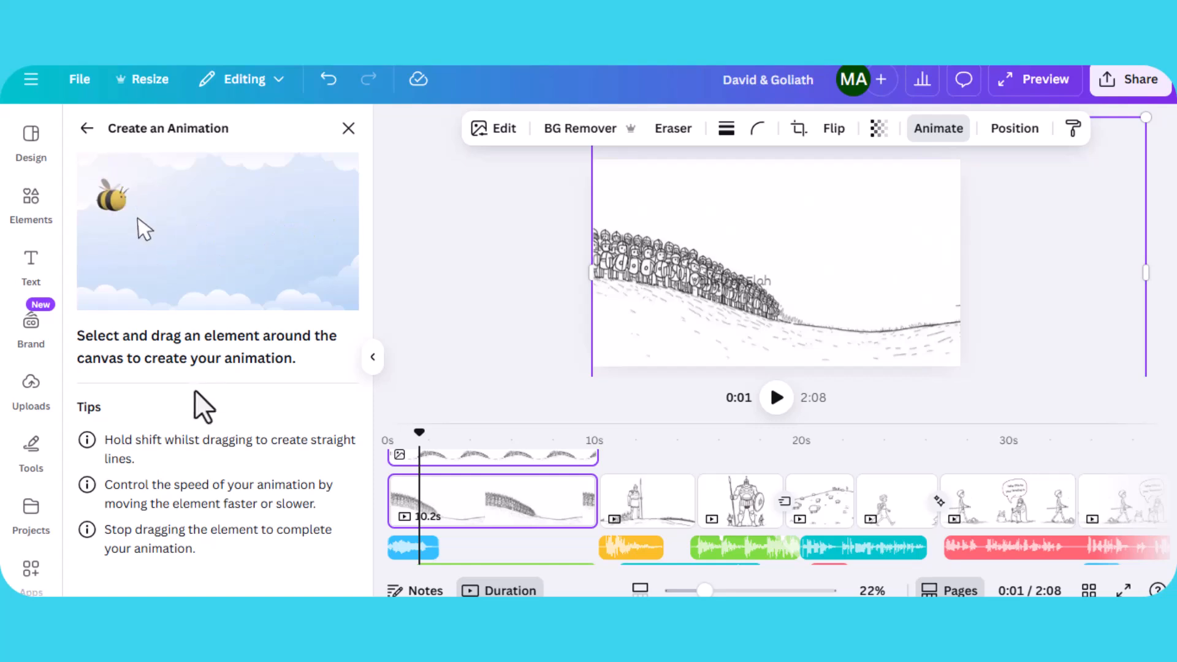
- Create a new custom animation for the background image by dragging it leftward across the canvas
left_click(87, 130)
scroll(282, 448, "down", 10)
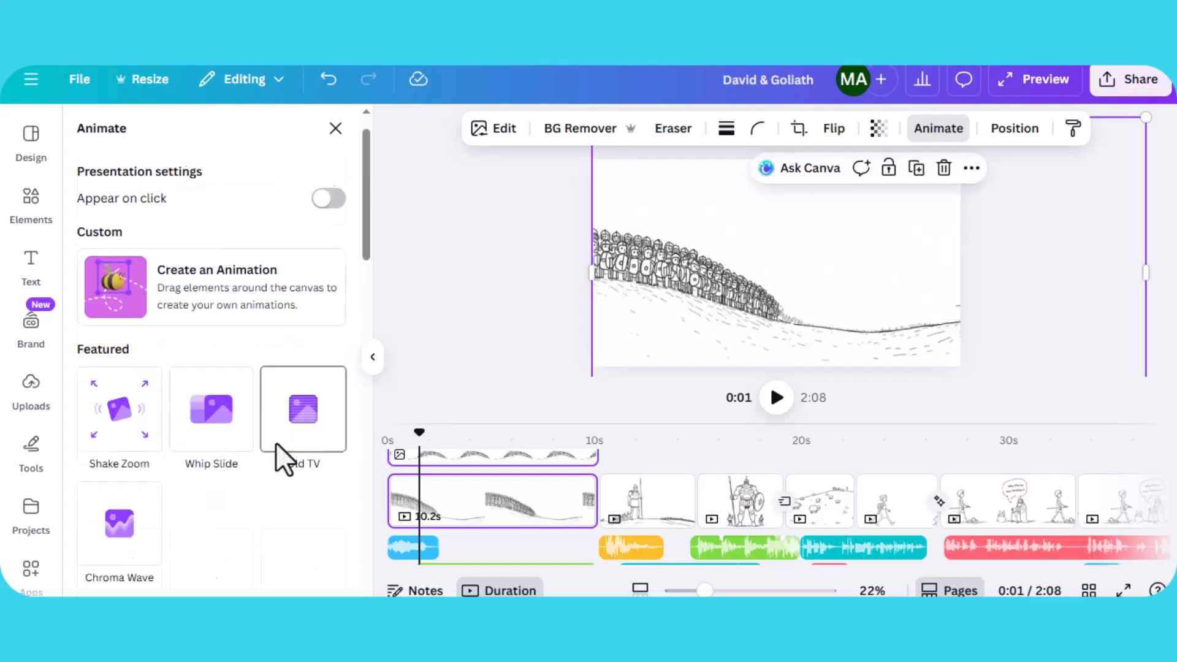
scroll(288, 453, "up", 10)
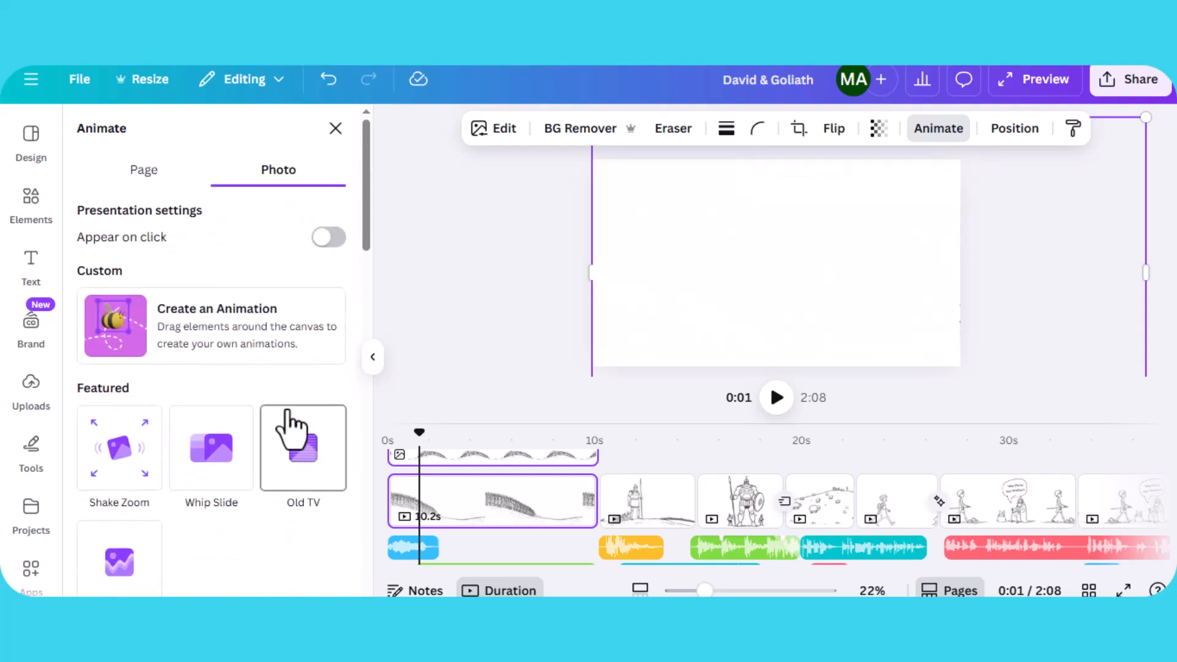
left_click(233, 334)
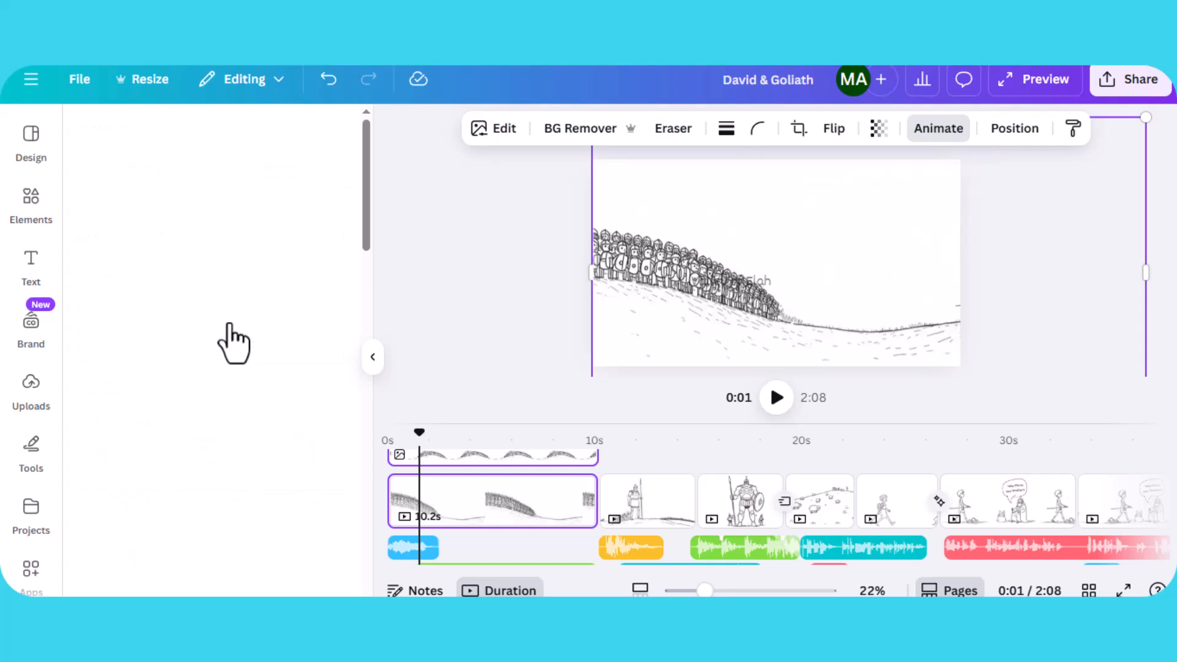
mouse_move(765, 325)
left_mouse_down()
mouse_move(653, 315)
mouse_move(594, 318)
mouse_move(580, 333)
left_mouse_up()
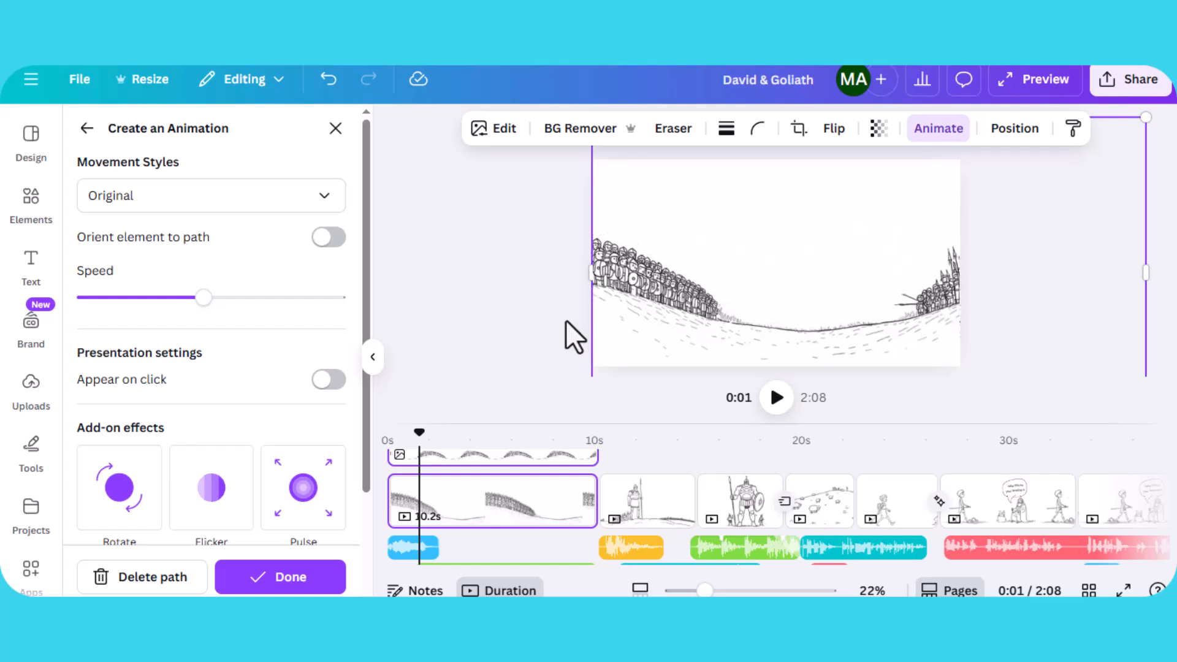
- Switch the background's movement style to Smooth and delete its path, then undo back to the Steady path at slow speed
left_click(254, 214)
left_click(195, 285)
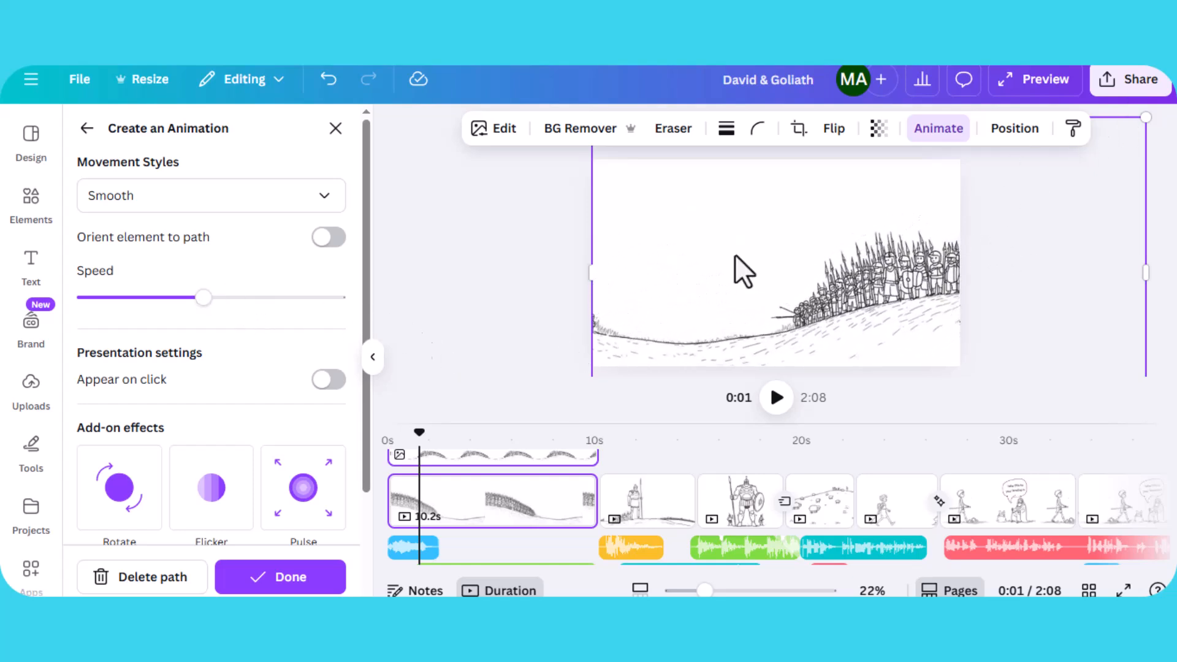
left_click(157, 576)
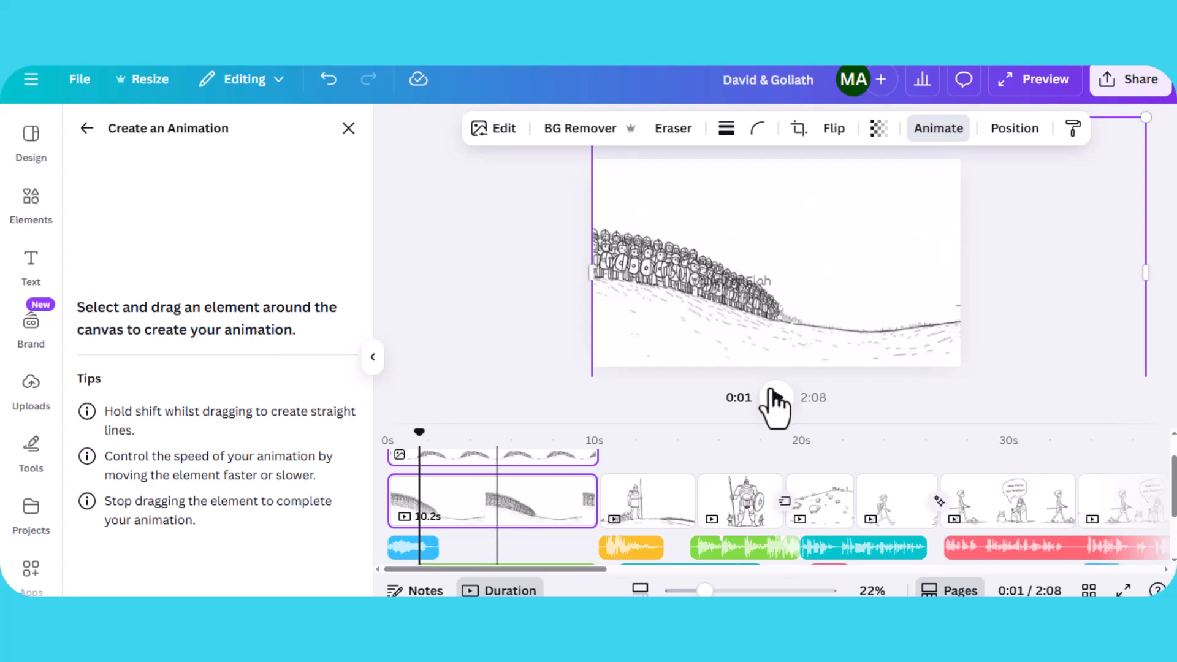
key("ctrl+z")
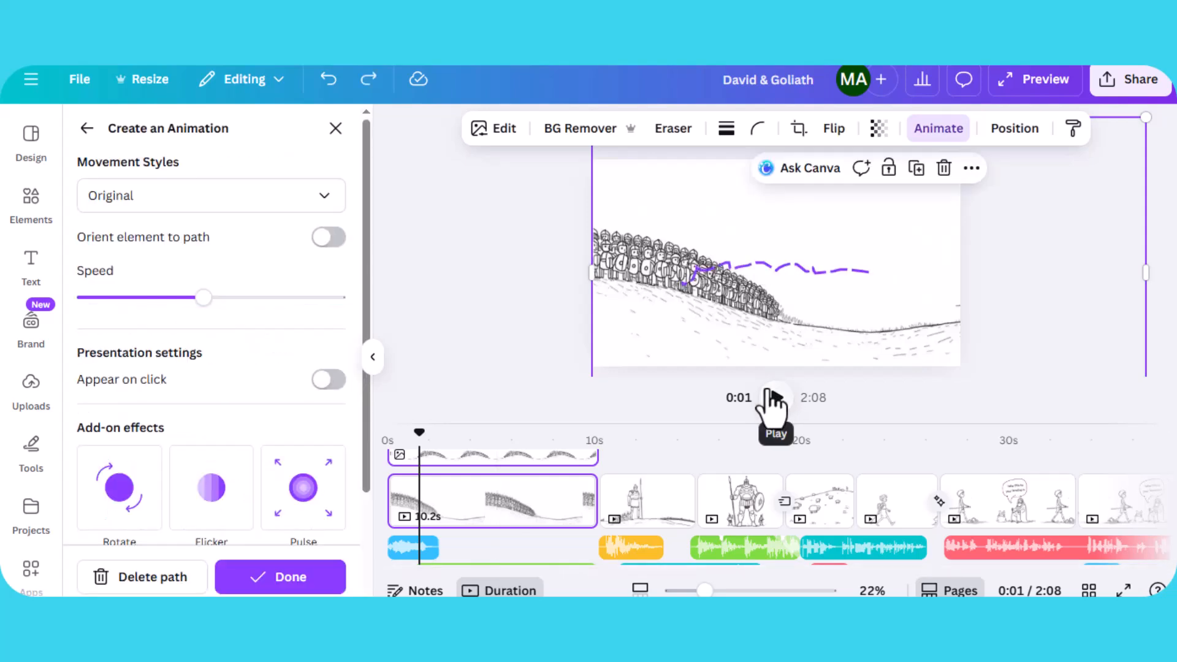
key("ctrl+z")
key("ctrl+z")
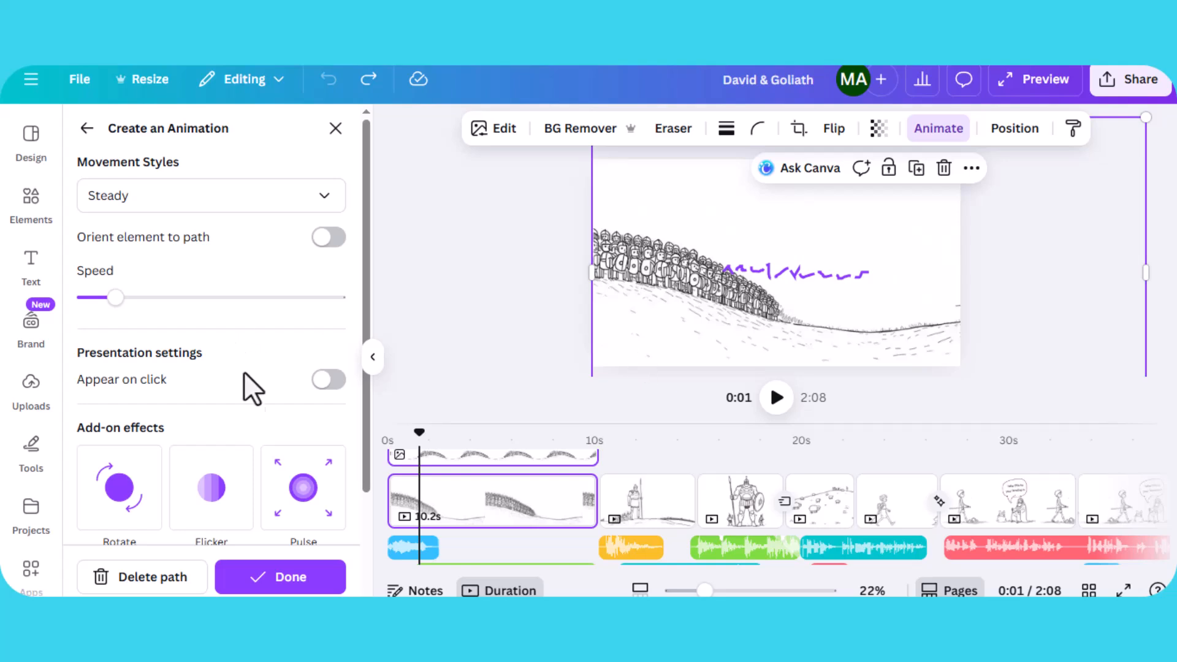
- Play the page's animation from the start and close the caption download notice
left_click_drag(420, 433, 329, 431)
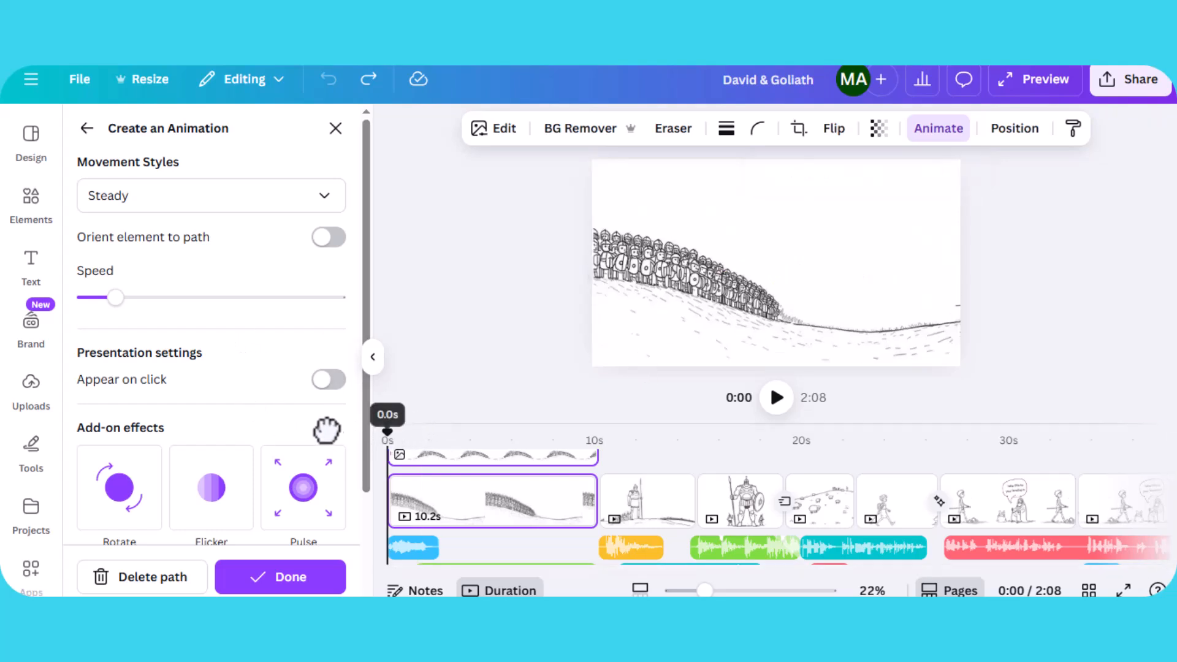
scroll(507, 505, "down", 3)
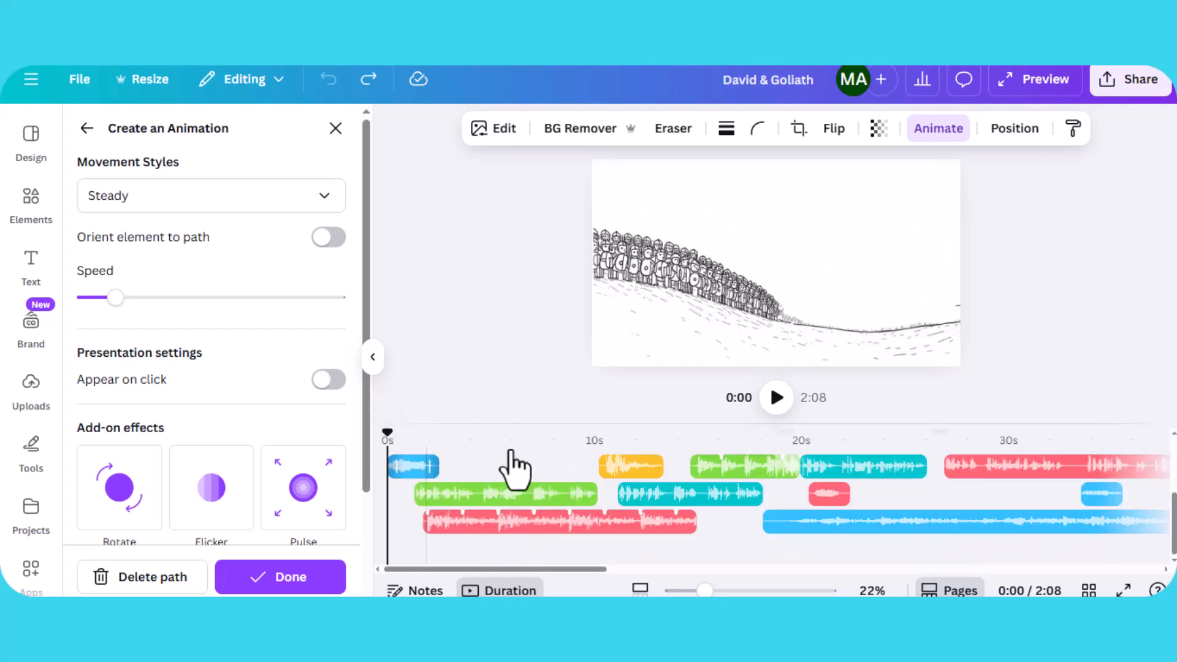
left_click(776, 399)
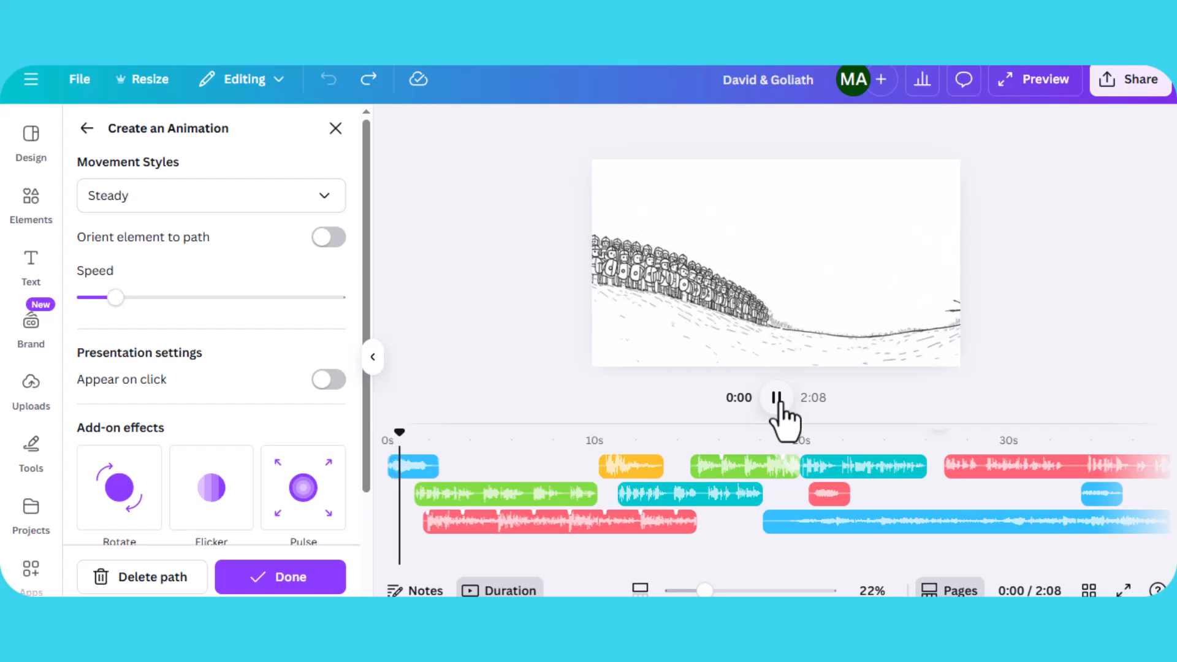
left_click(774, 408)
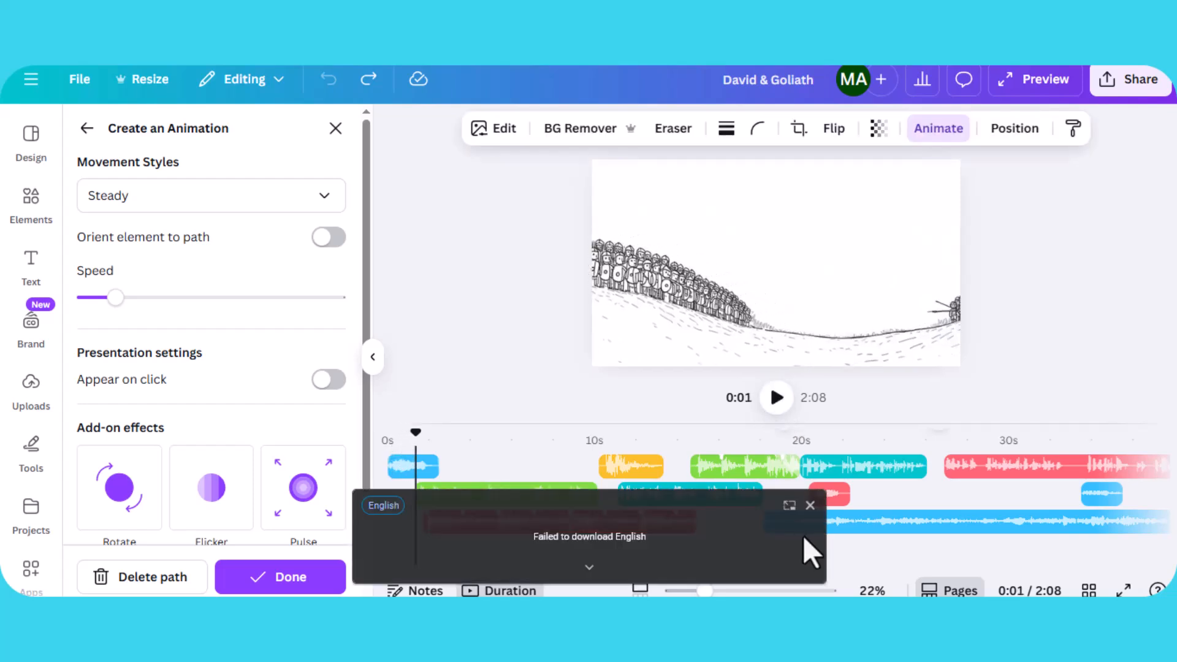
left_click(810, 505)
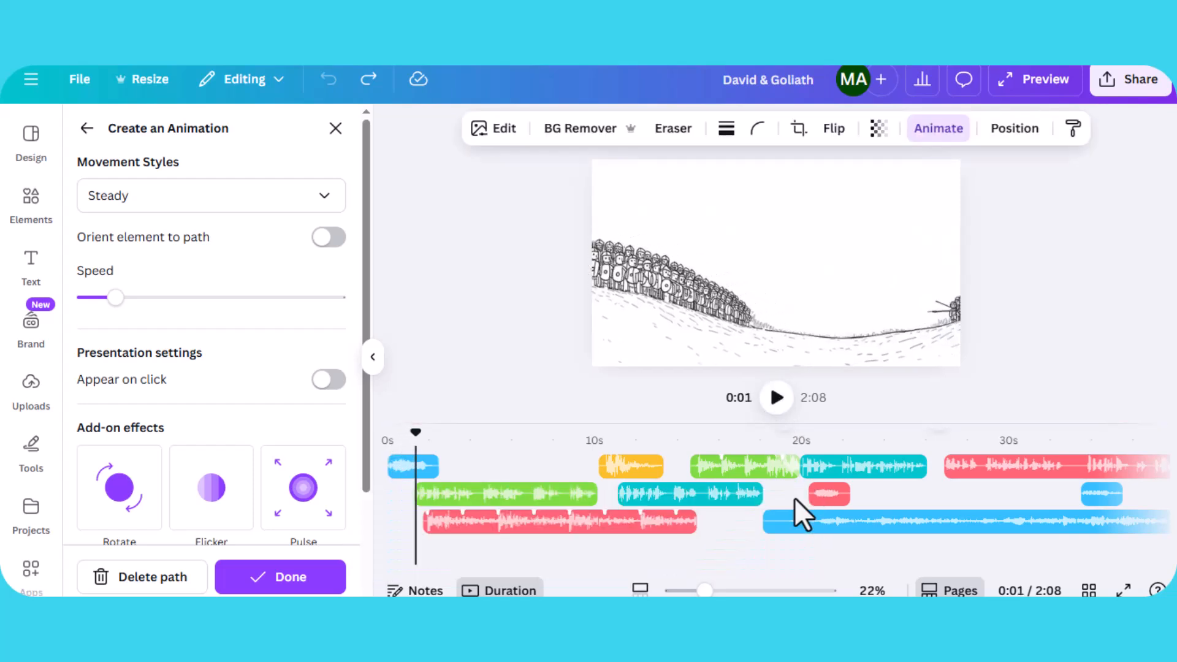
- Search the elements library for "war horn" audio and preview the War Horn Blasting track
left_click(38, 222)
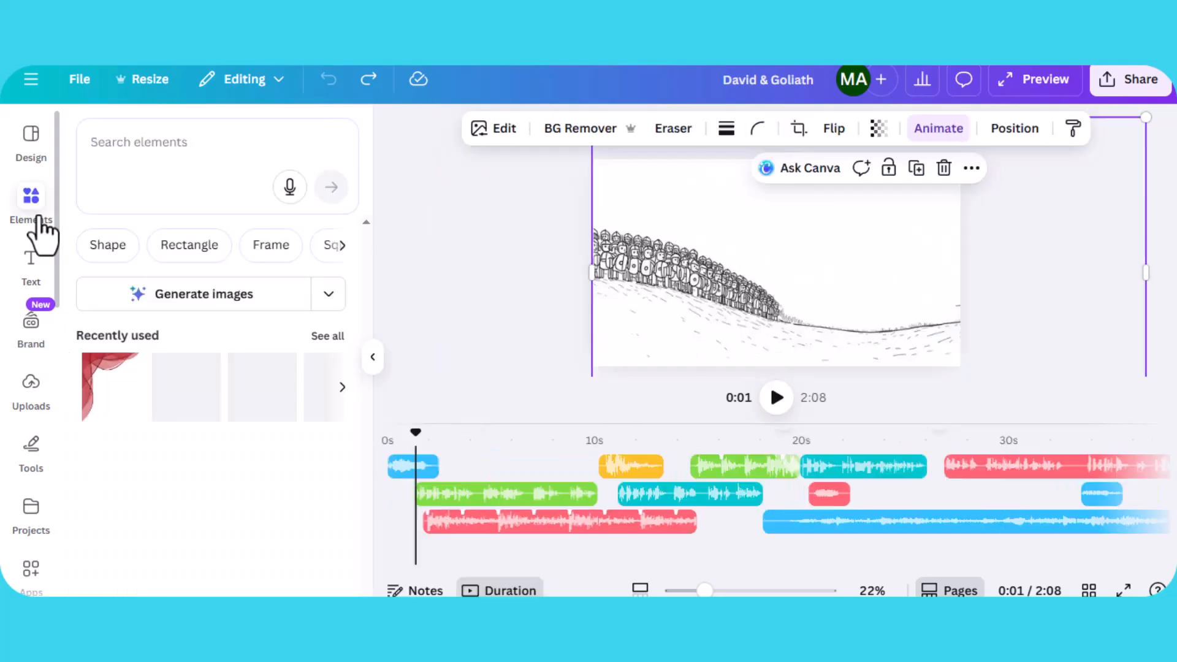
left_click(196, 141)
type("war horn")
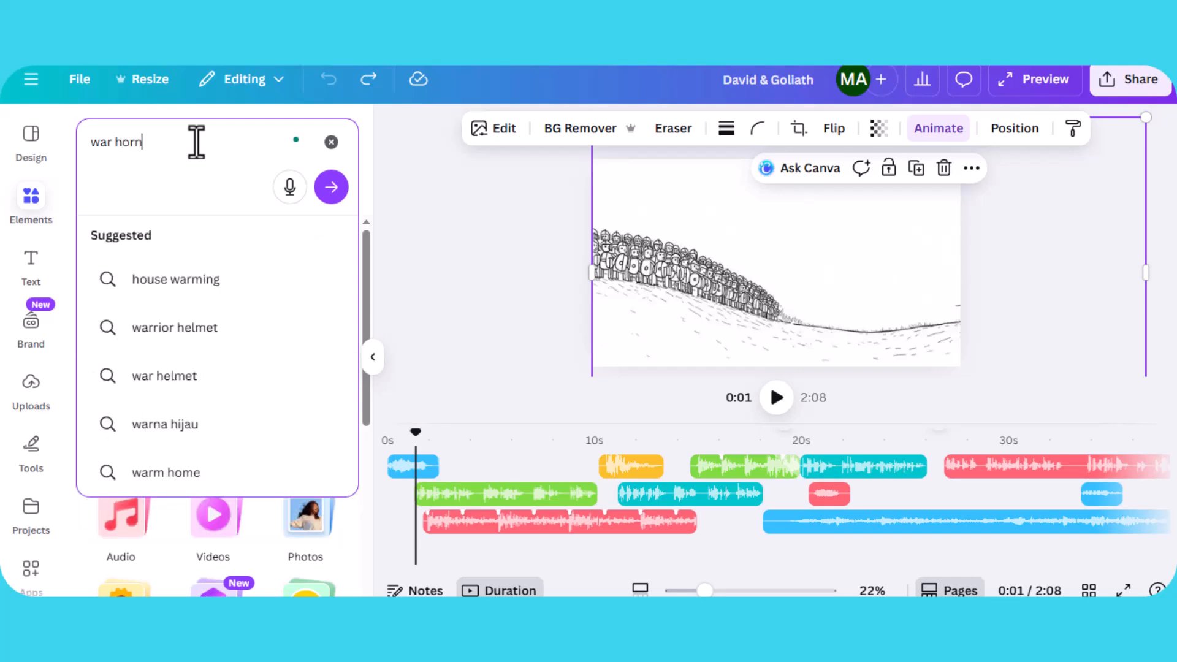
key("Return")
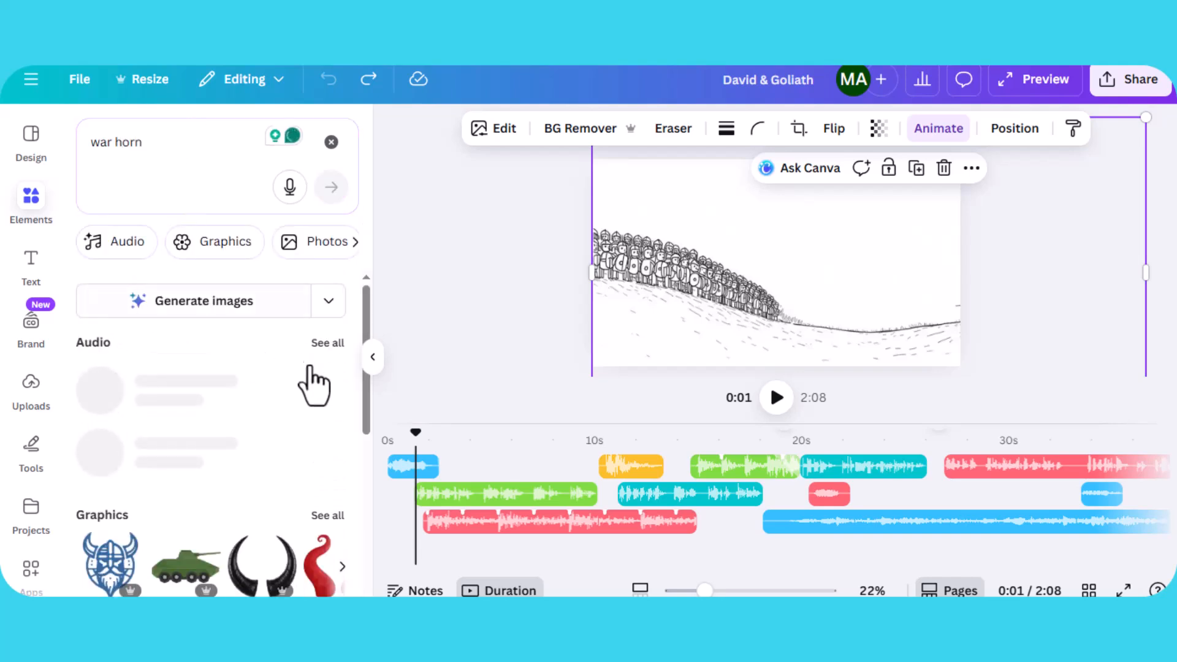
left_click(324, 346)
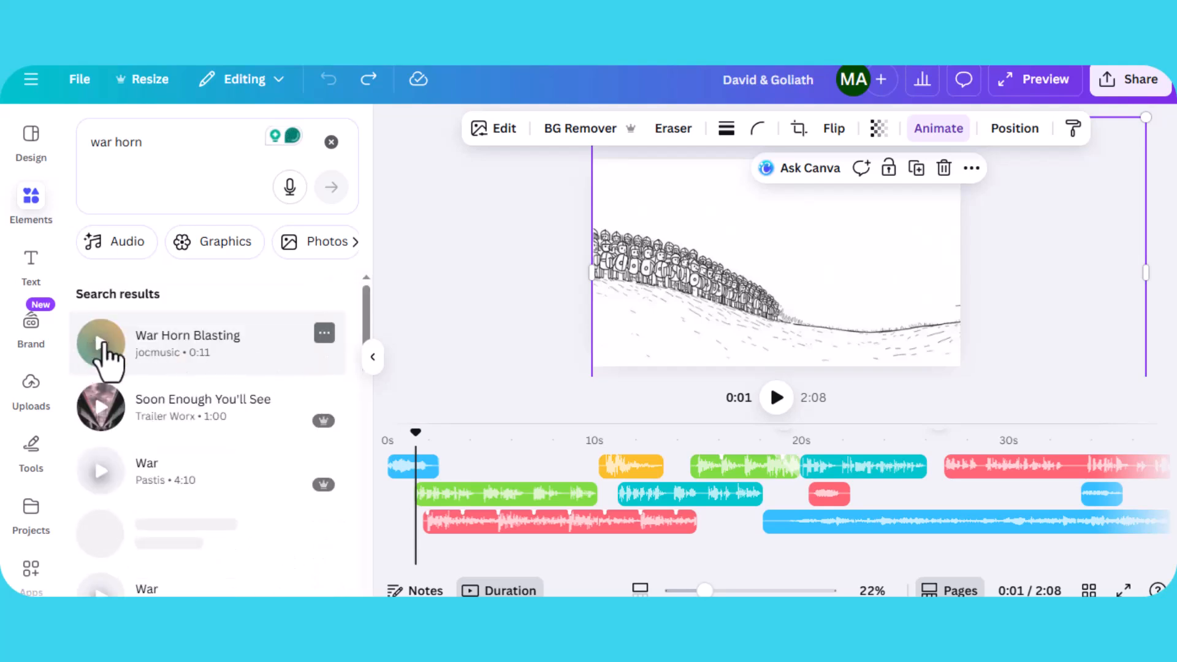
left_click(105, 349)
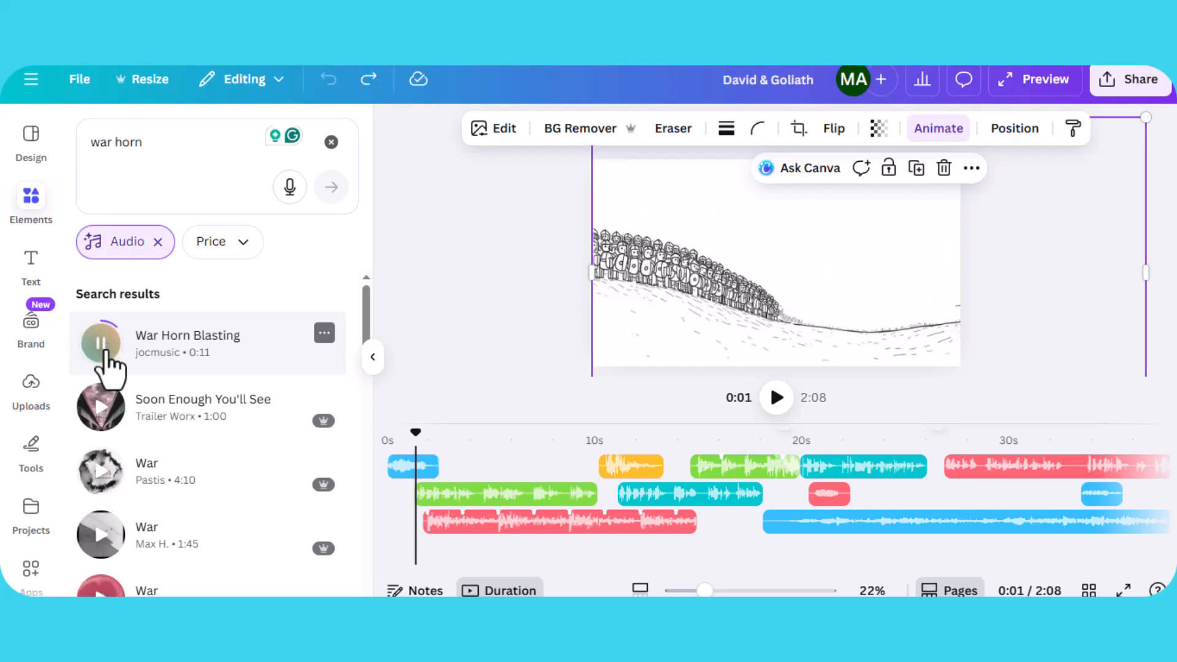
left_click(101, 344)
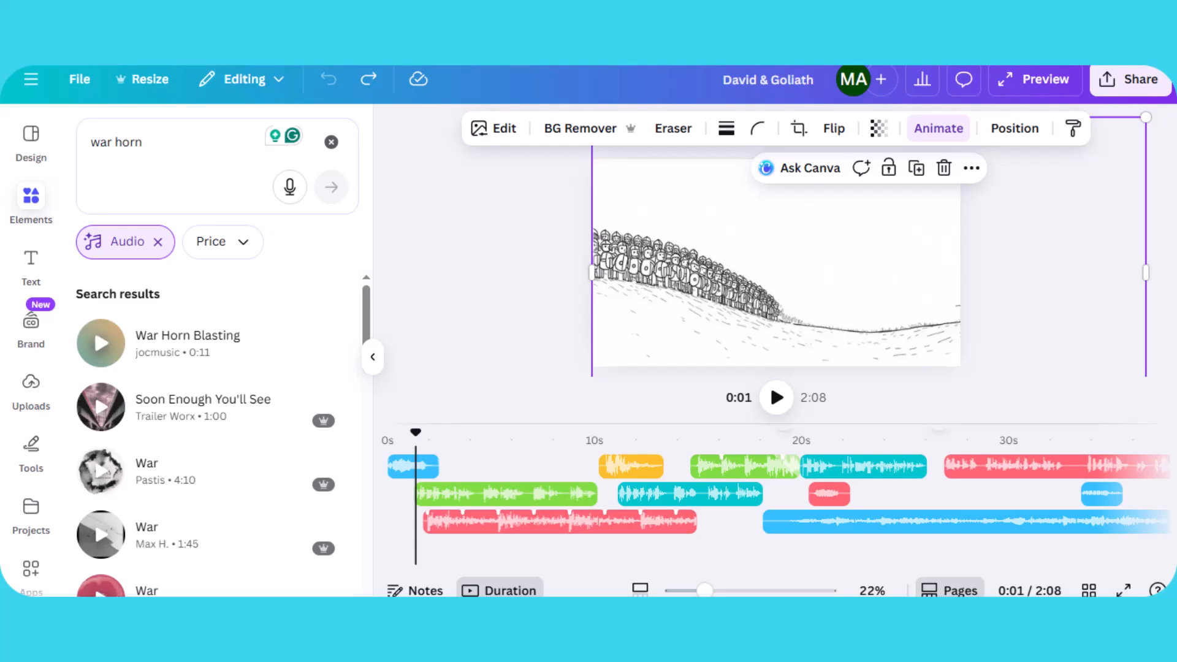
- Open a new browser tab and go to the Pixabay site suggestion
key("ctrl+t")
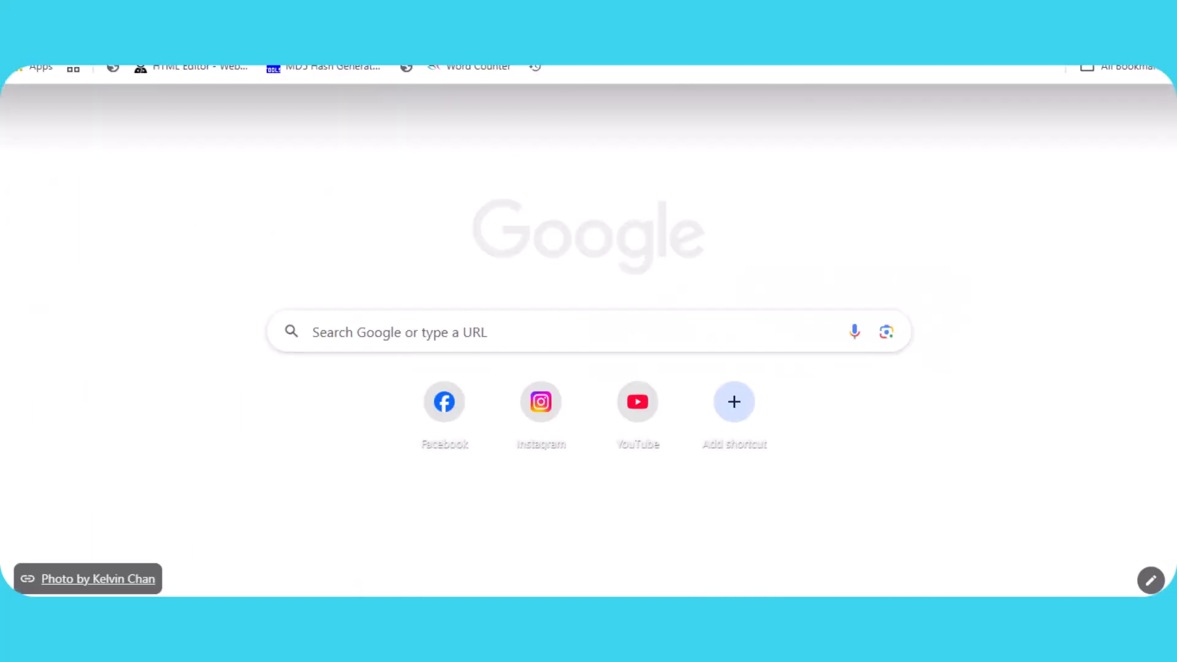
type("ixa")
key("BackSpace")
key("BackSpace")
key("BackSpace")
type("pi")
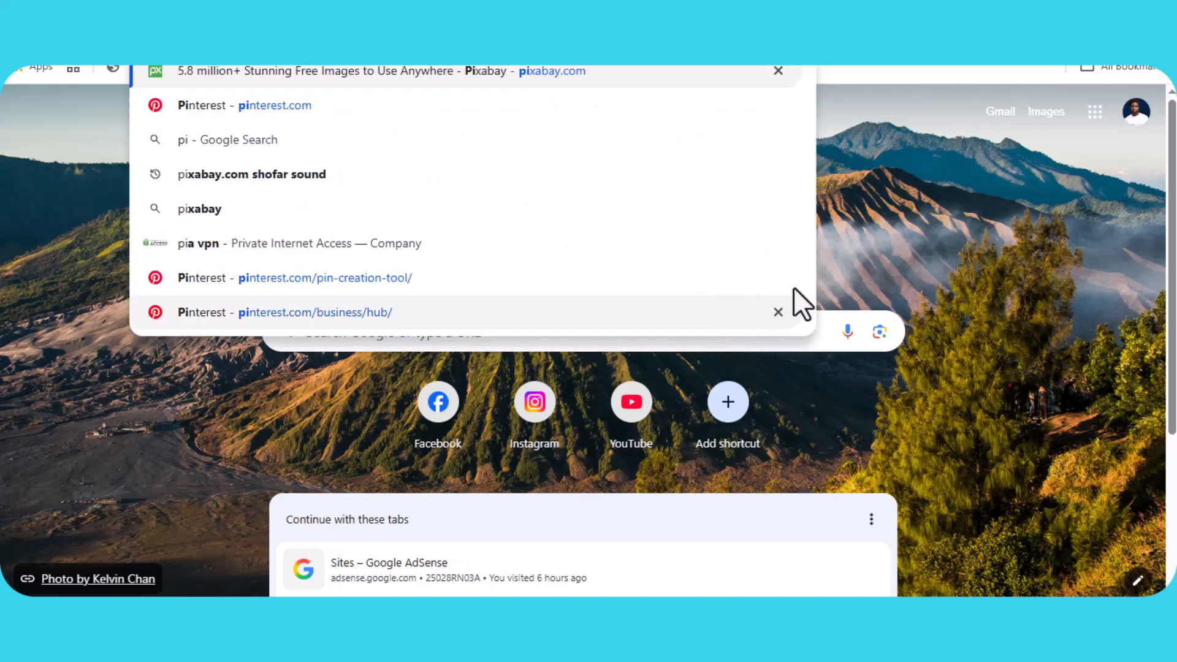
left_click(690, 73)
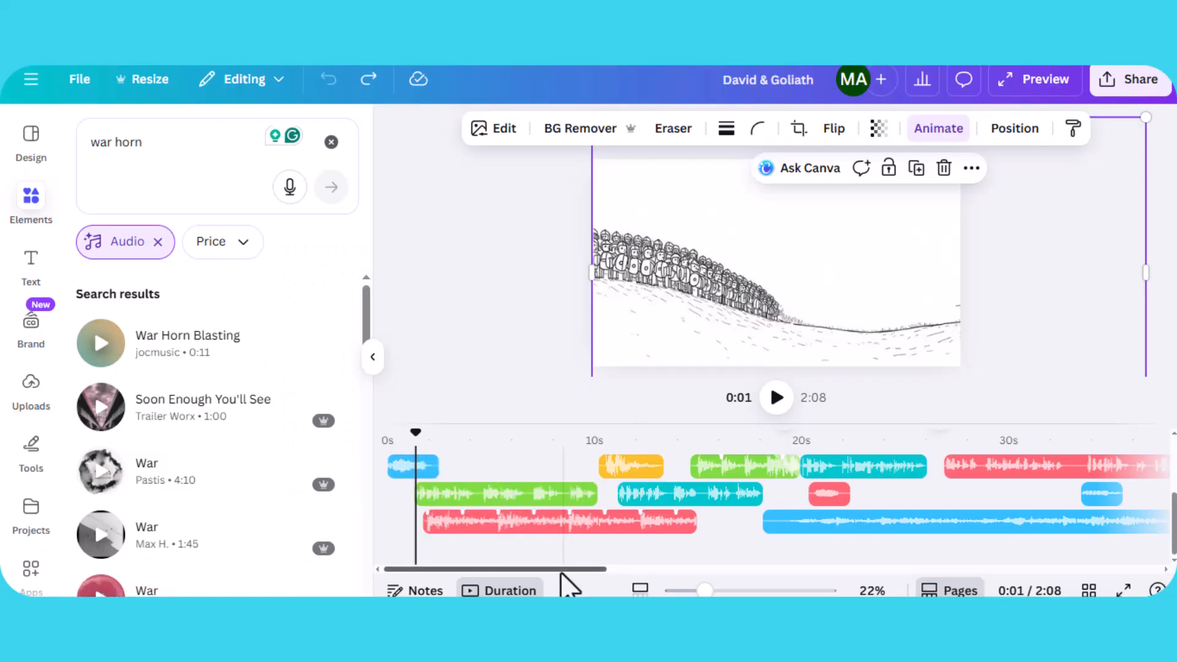
- Replay the opening of the timeline and select each audio clip under the first page to check them
left_click_drag(560, 573, 451, 587)
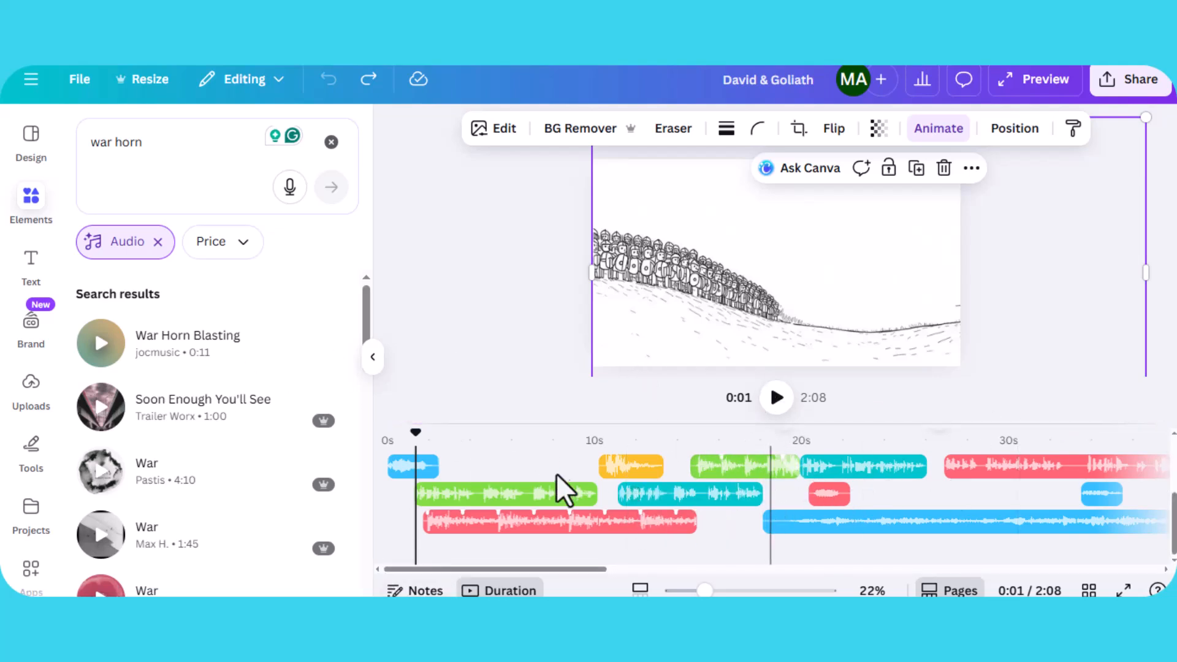
left_click_drag(415, 432, 321, 440)
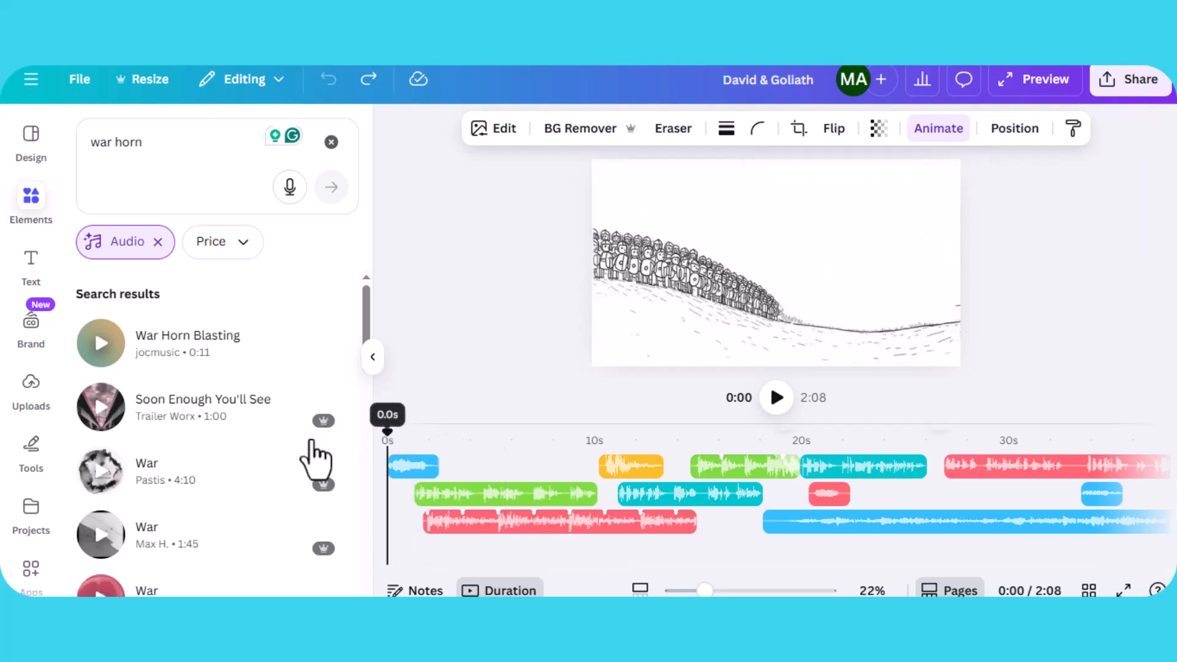
left_click(776, 398)
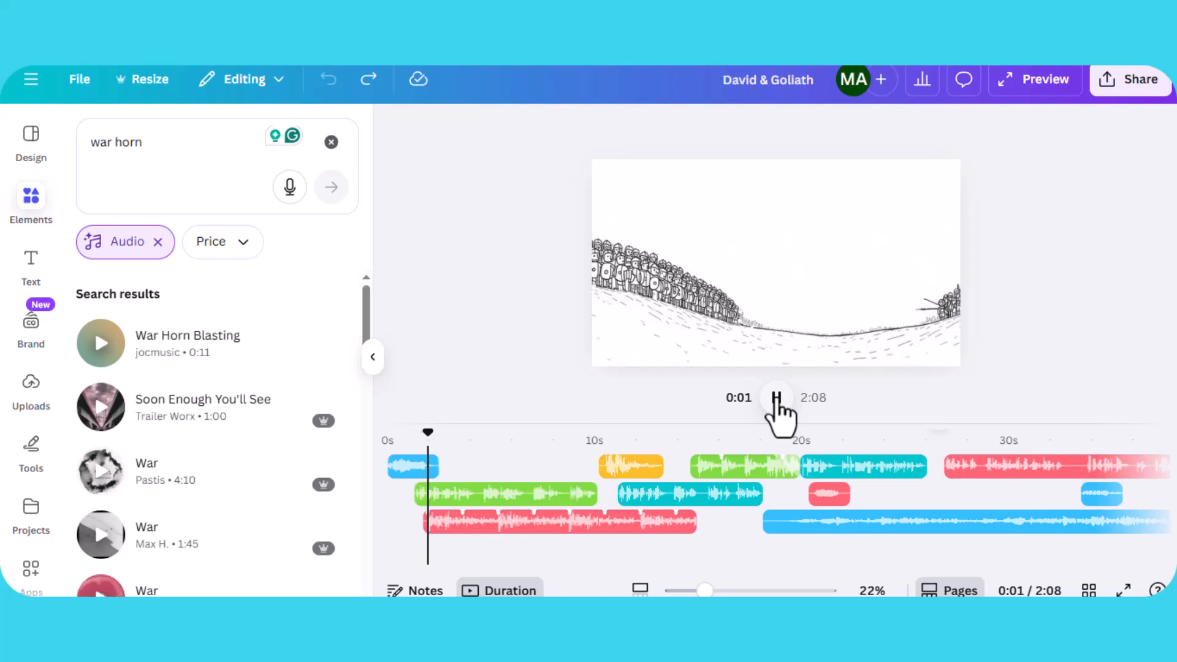
left_click(776, 398)
left_click(473, 497)
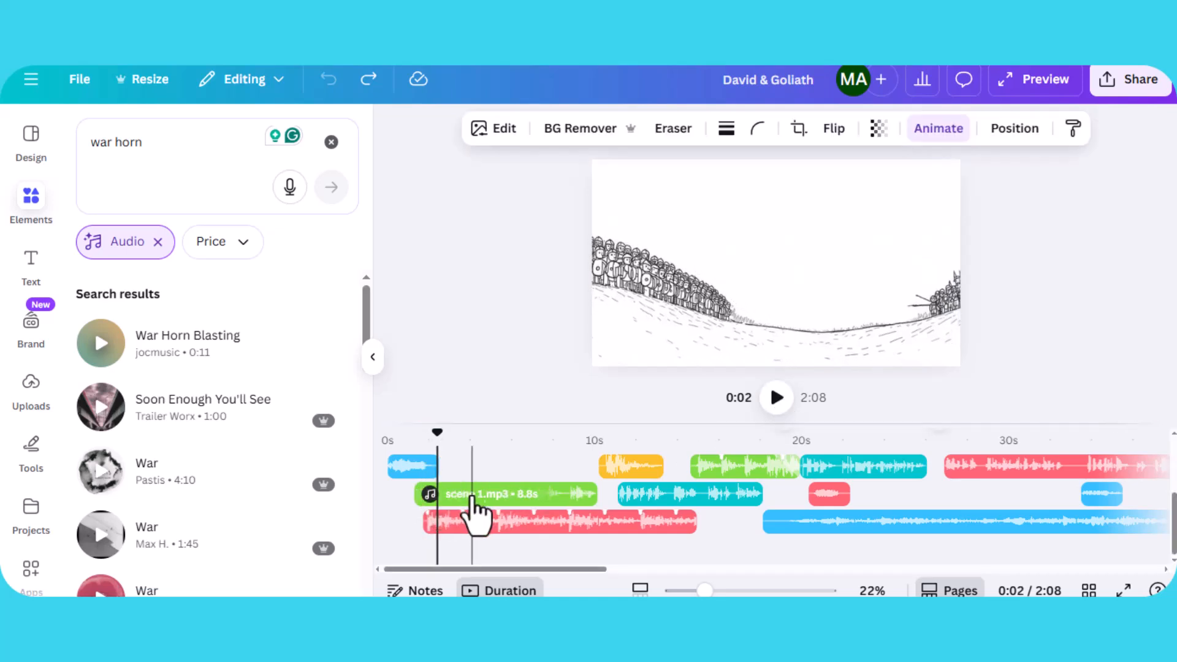
left_click(469, 523)
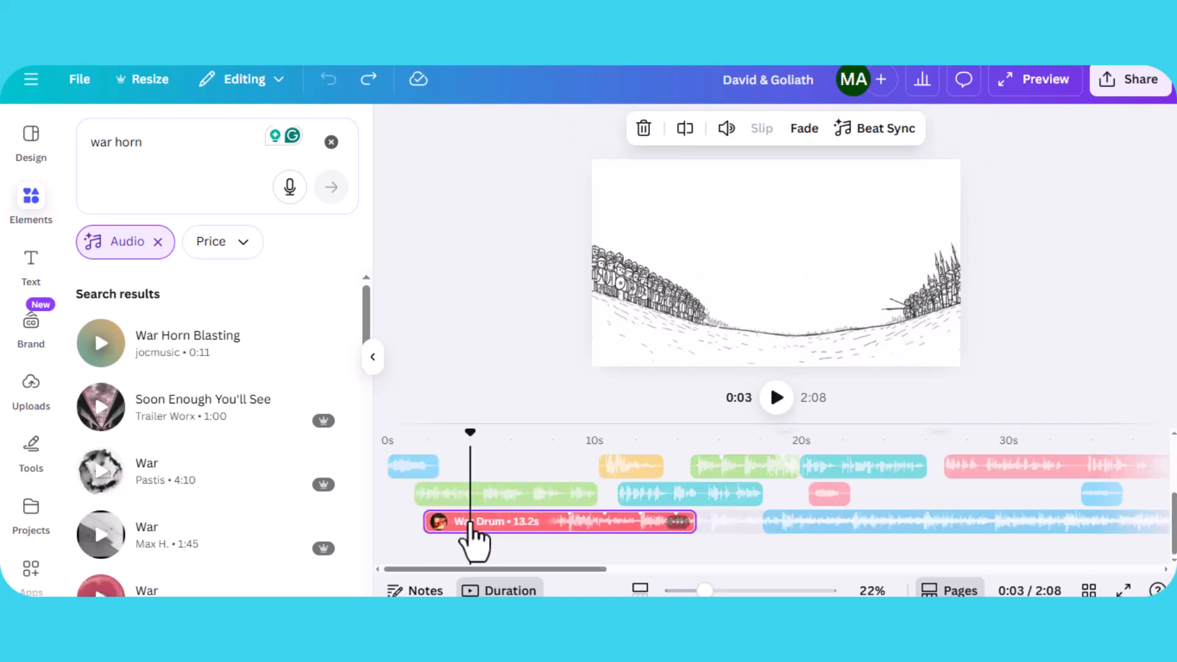
left_click(510, 494)
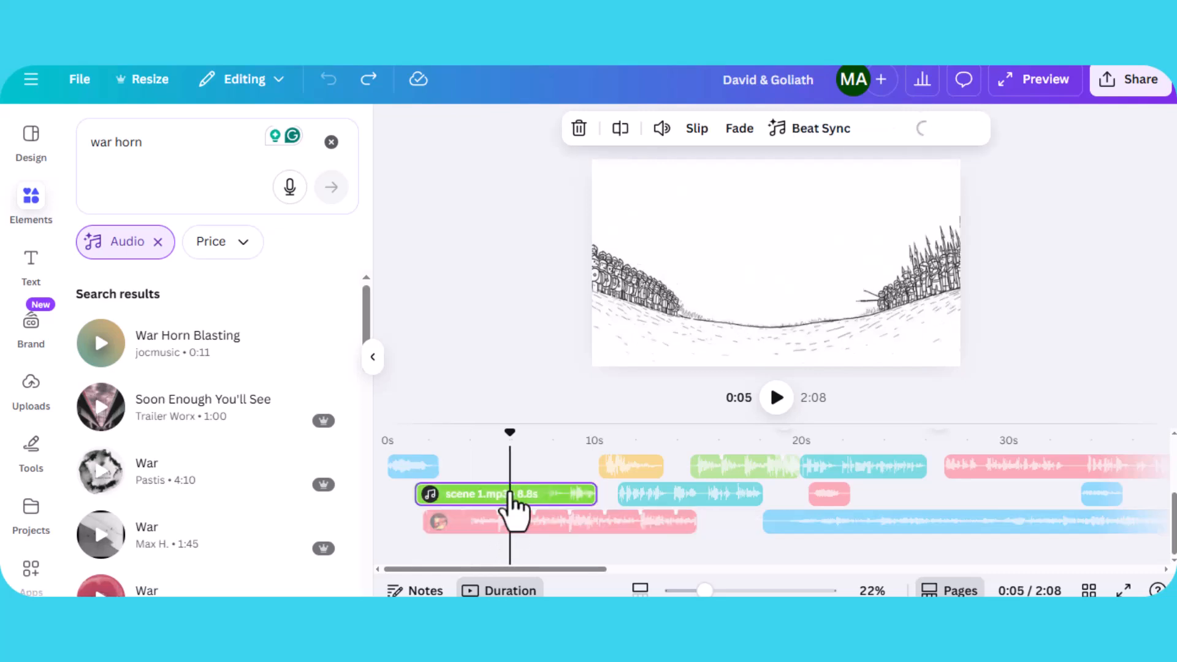
- Try shortening the first blue audio clip on the timeline, then undo the trim
left_click(420, 463)
left_click_drag(420, 455, 405, 452)
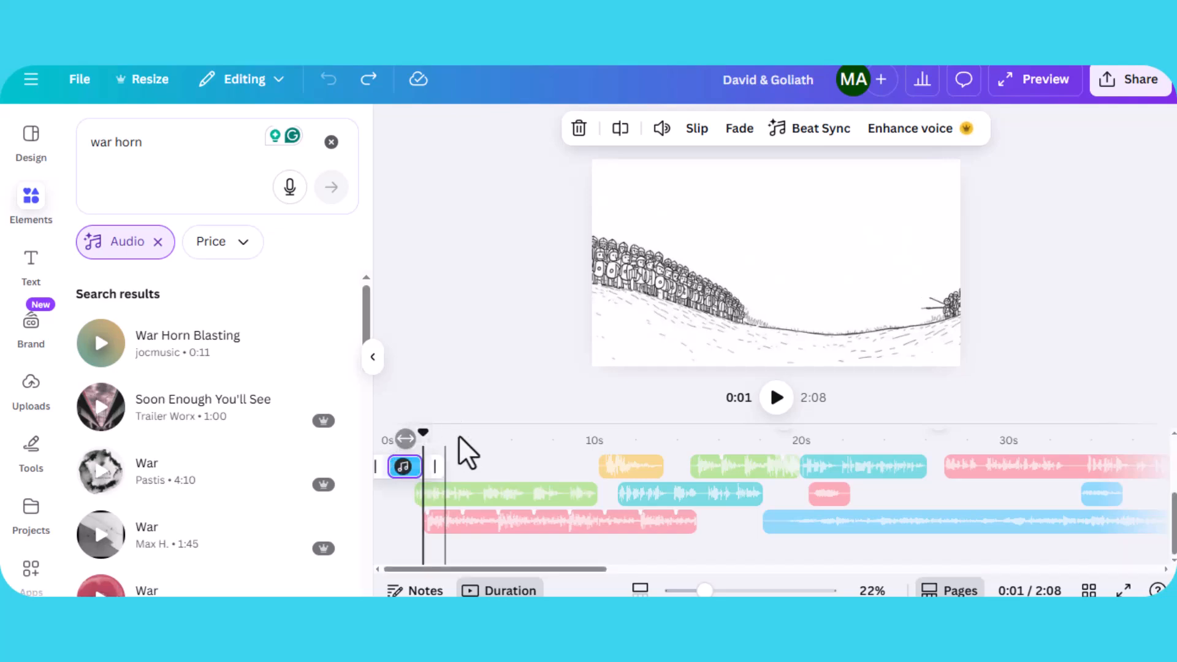
key("ctrl+z")
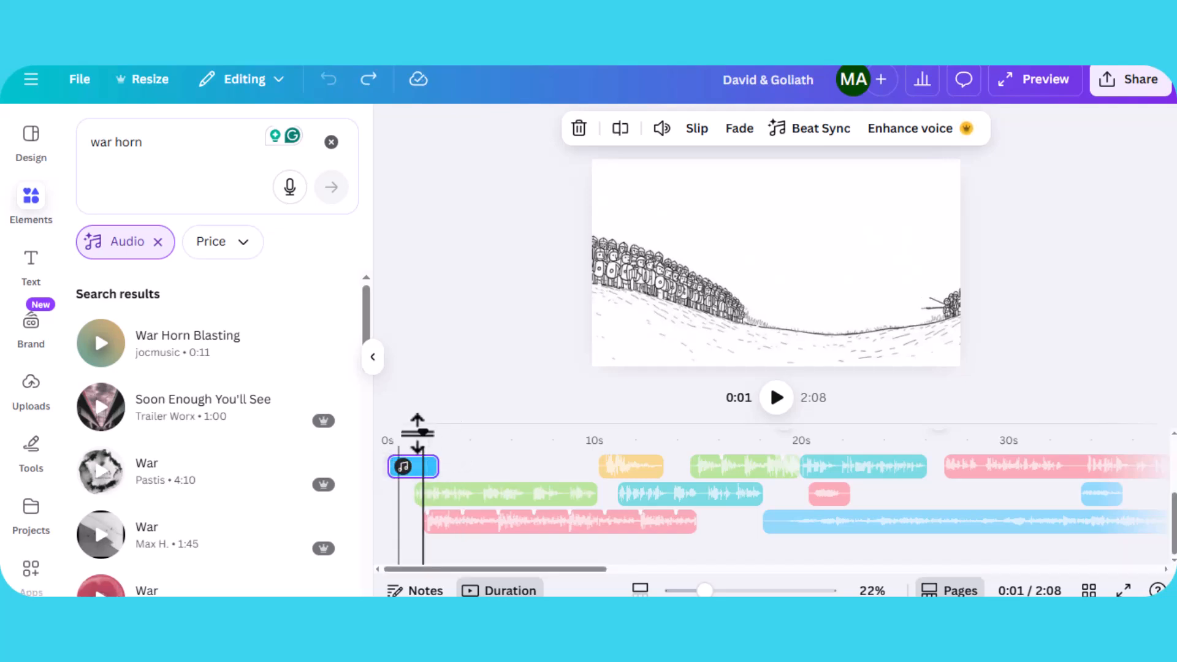
- Replay the first page from the start and check the Valley of Elah title timing
left_click(397, 439)
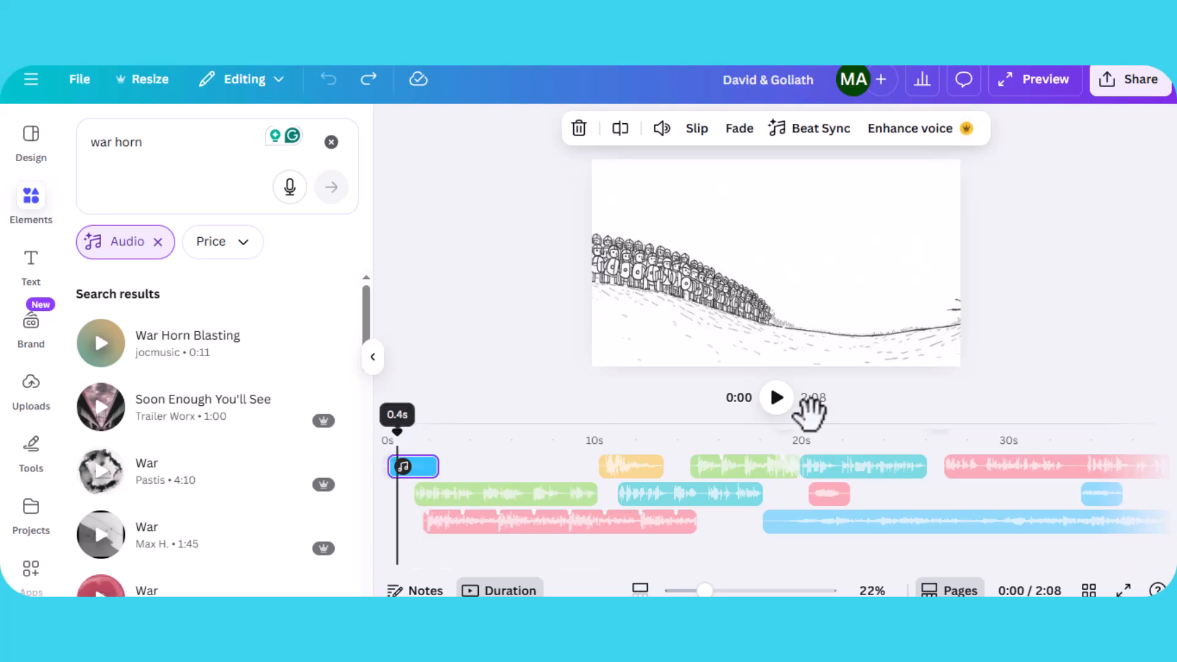
left_click(774, 407)
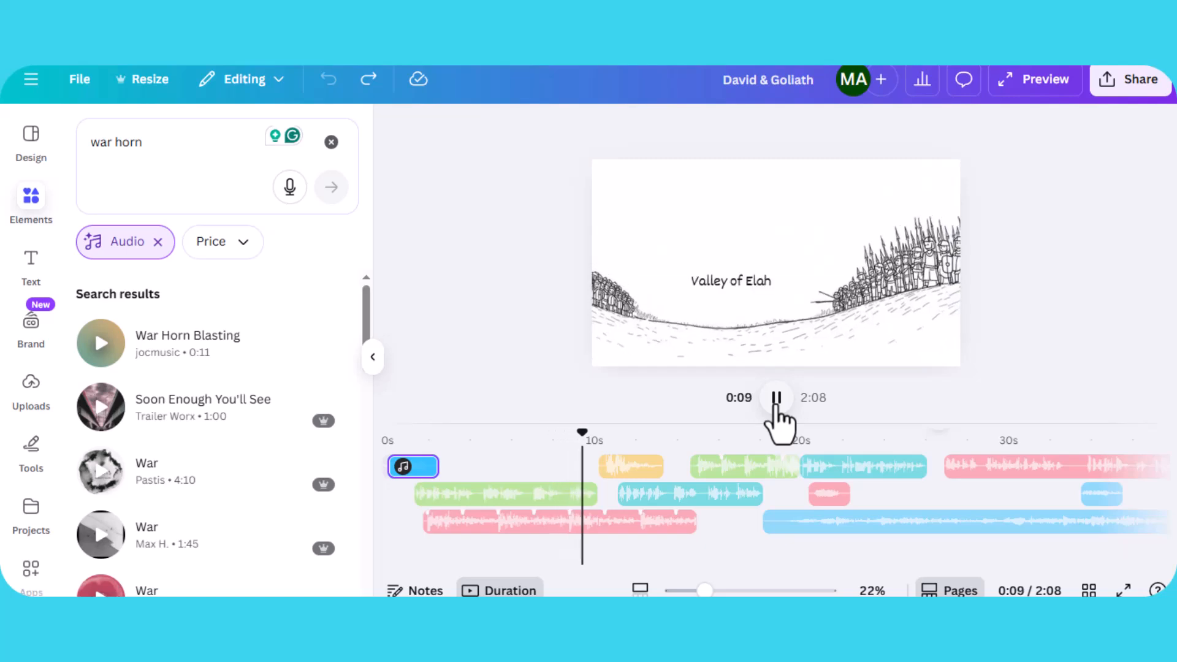
left_click(775, 407)
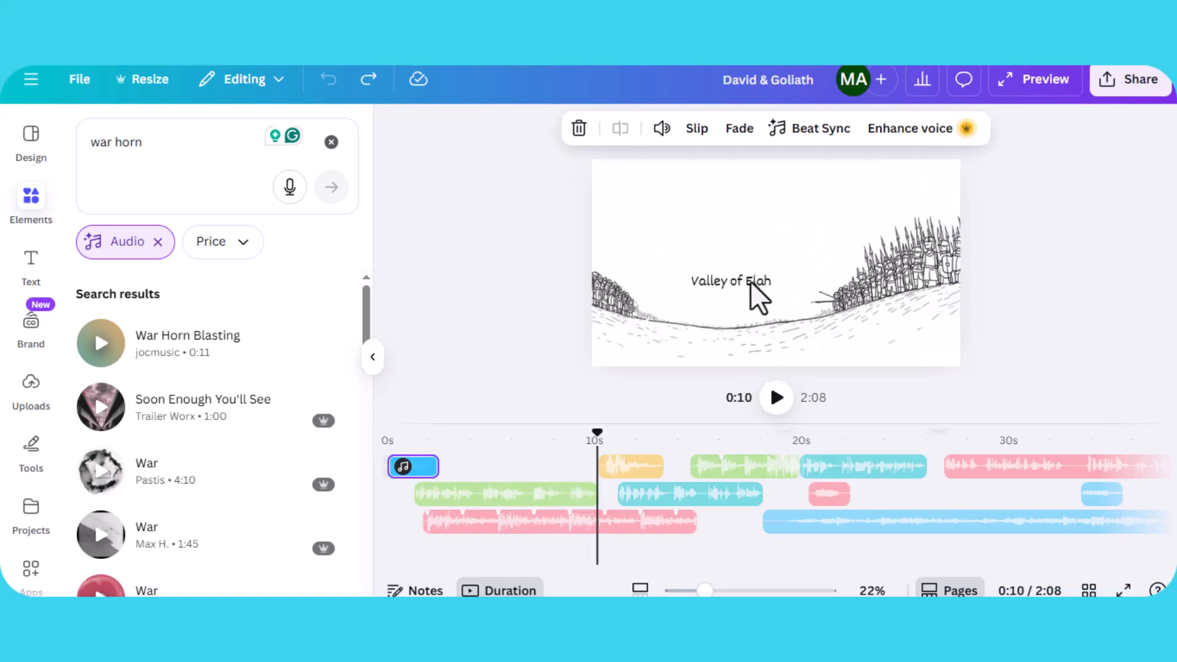
left_click(753, 280)
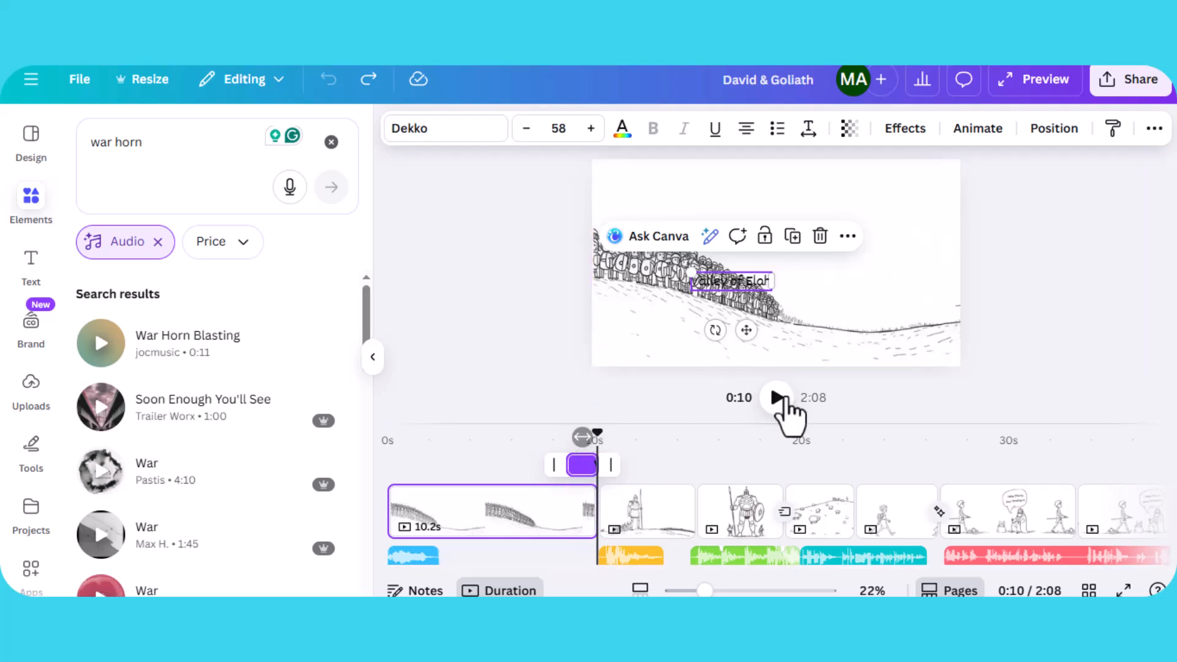
left_click(777, 400)
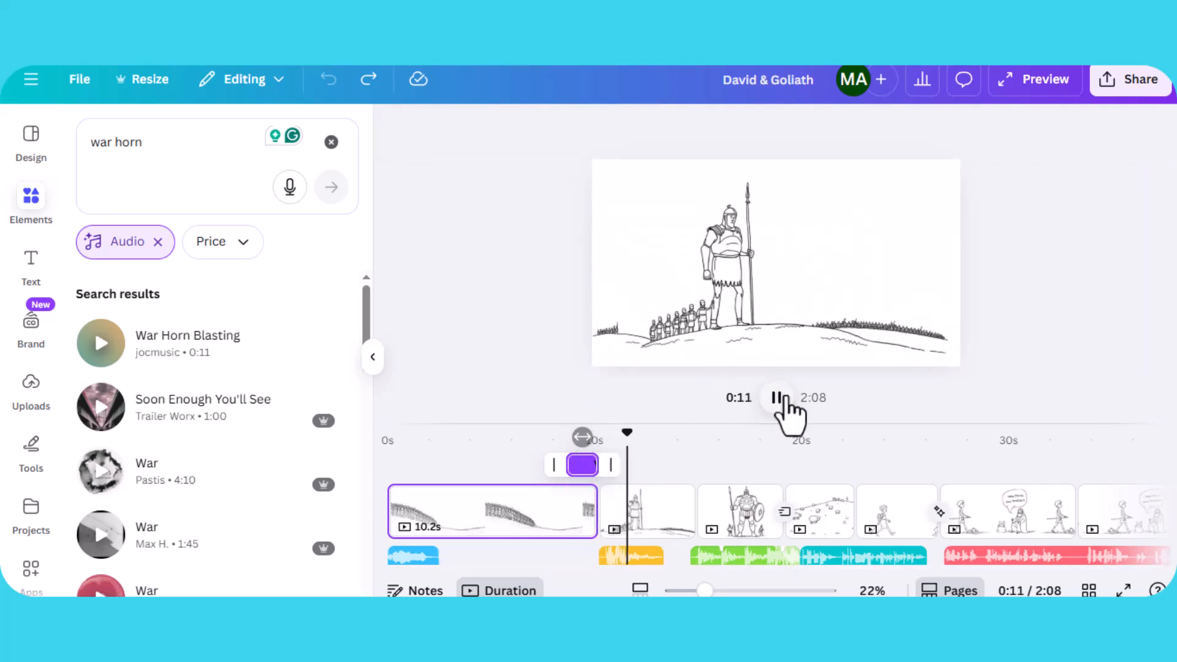
- Browse the earlier AI-generated stick-figure images for the Goliath scenes
left_click(727, 262)
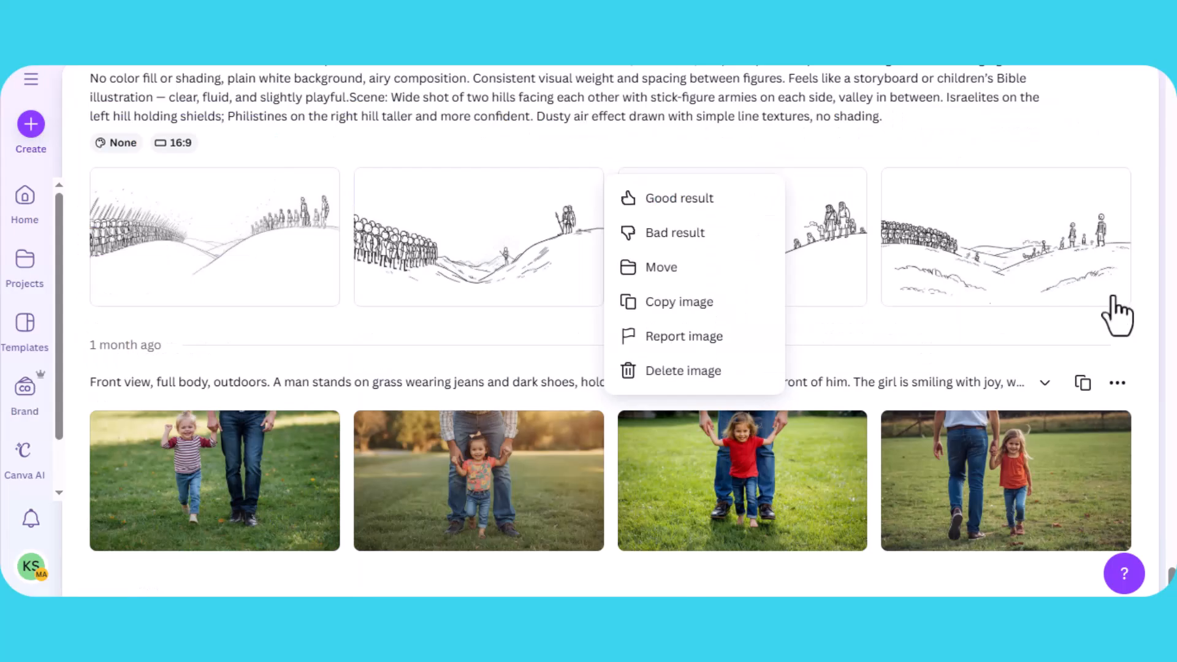
scroll(1134, 306, "up", 5)
scroll(1134, 307, "up", 10)
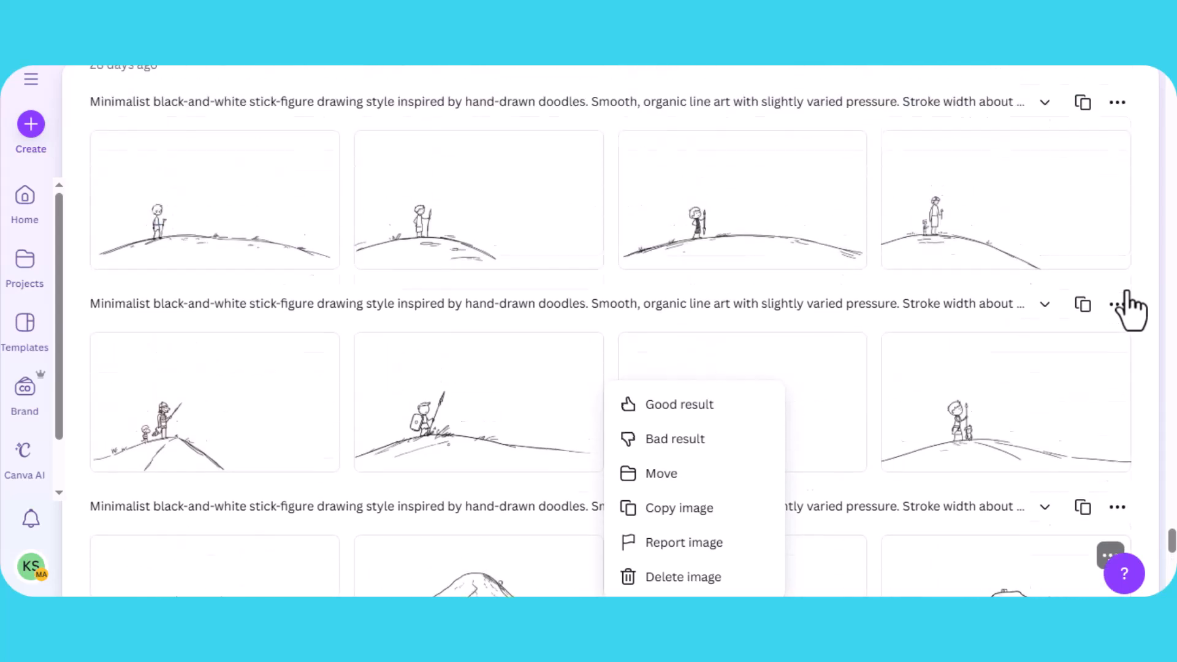
scroll(1118, 297, "up", 3)
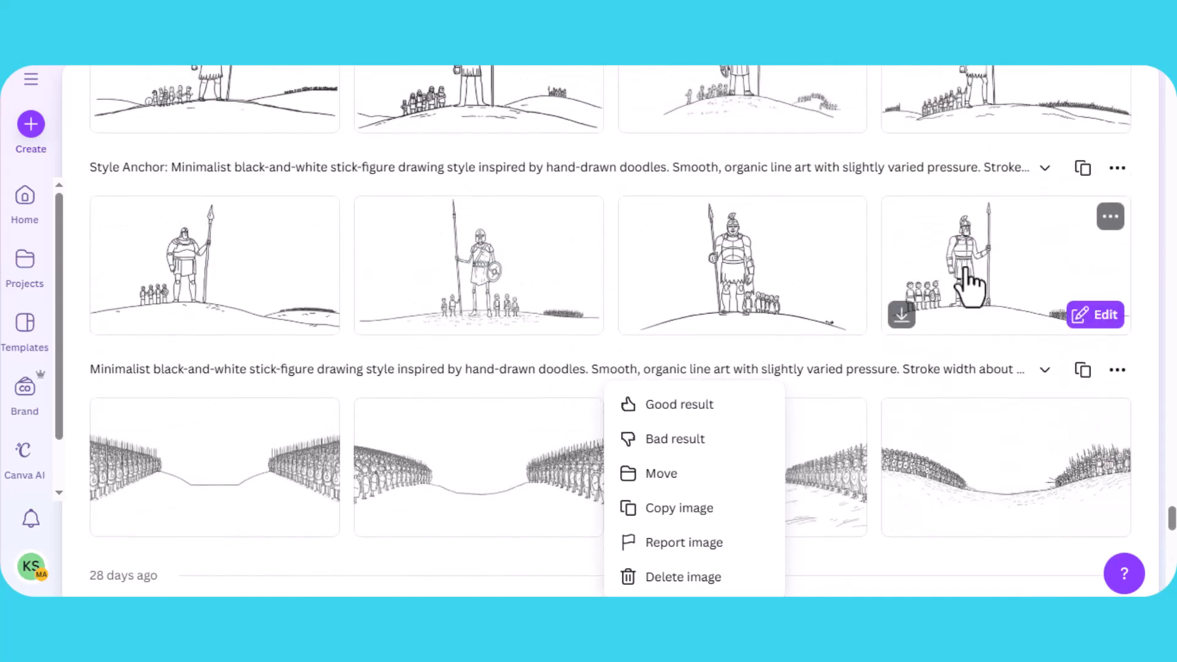
scroll(381, 302, "up", 10)
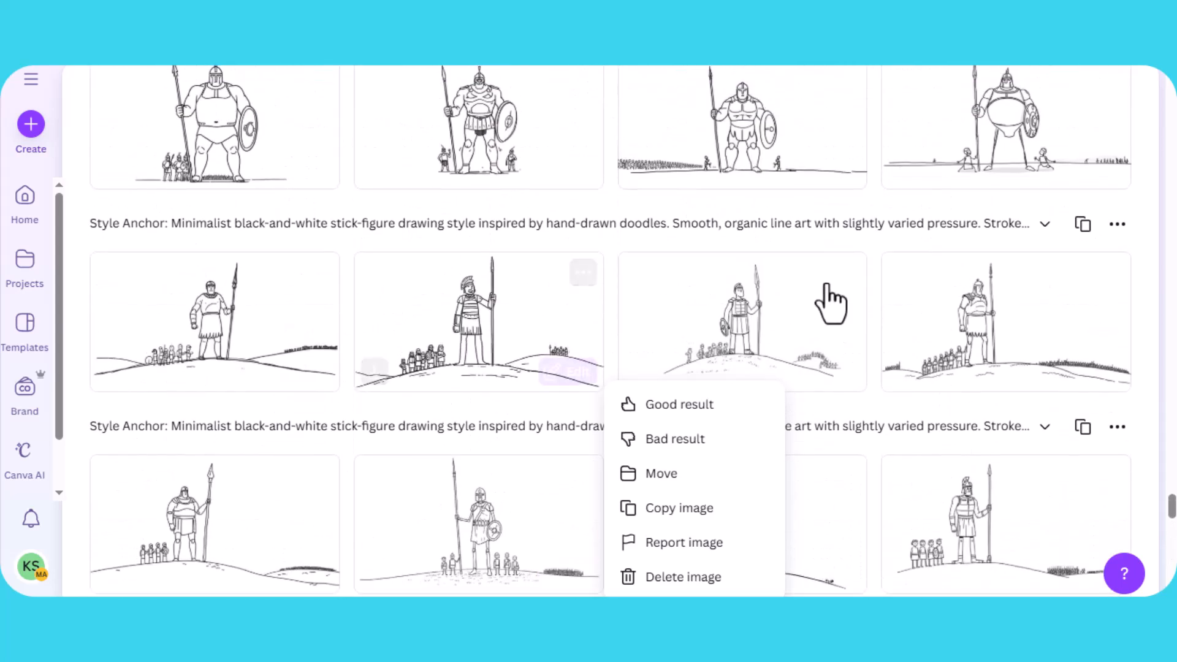
- Open one of the earlier Goliath images from the AI generation history to view its prompt details, then close it
scroll(759, 283, "up", 10)
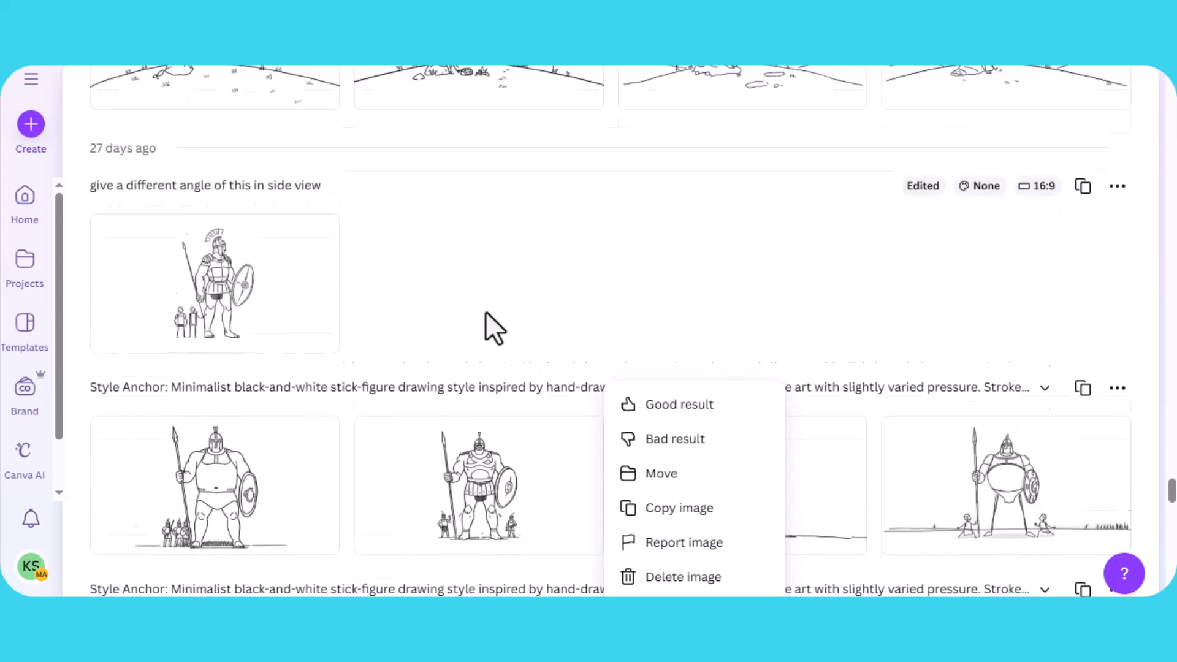
scroll(503, 305, "up", 10)
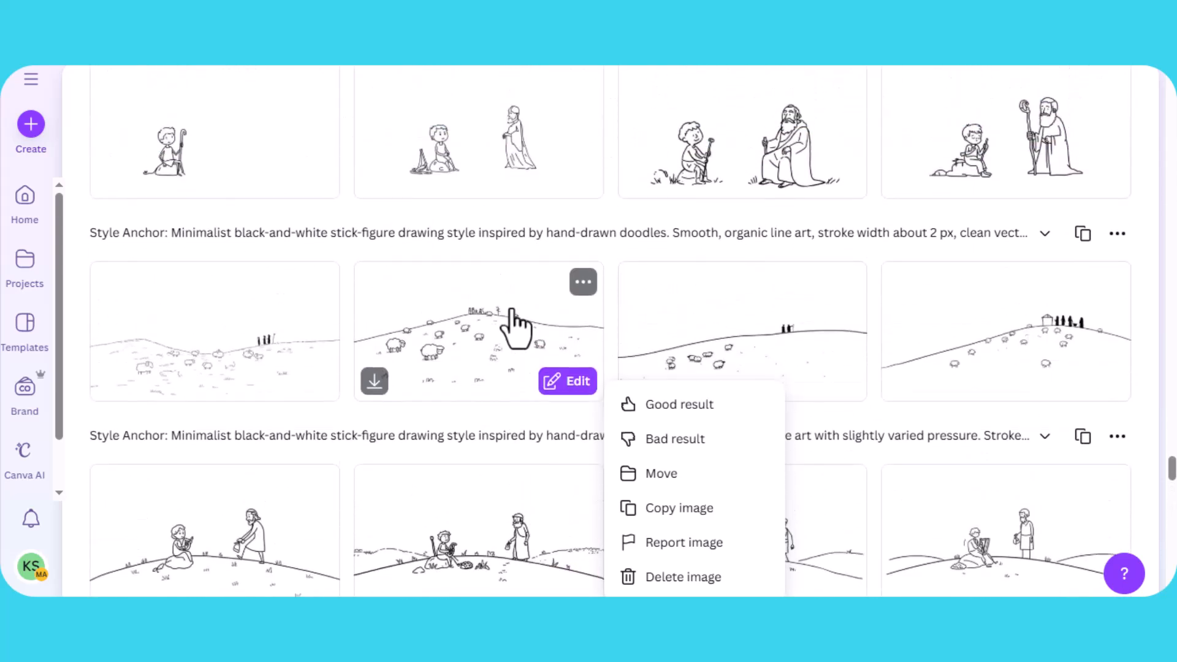
scroll(583, 300, "down", 5)
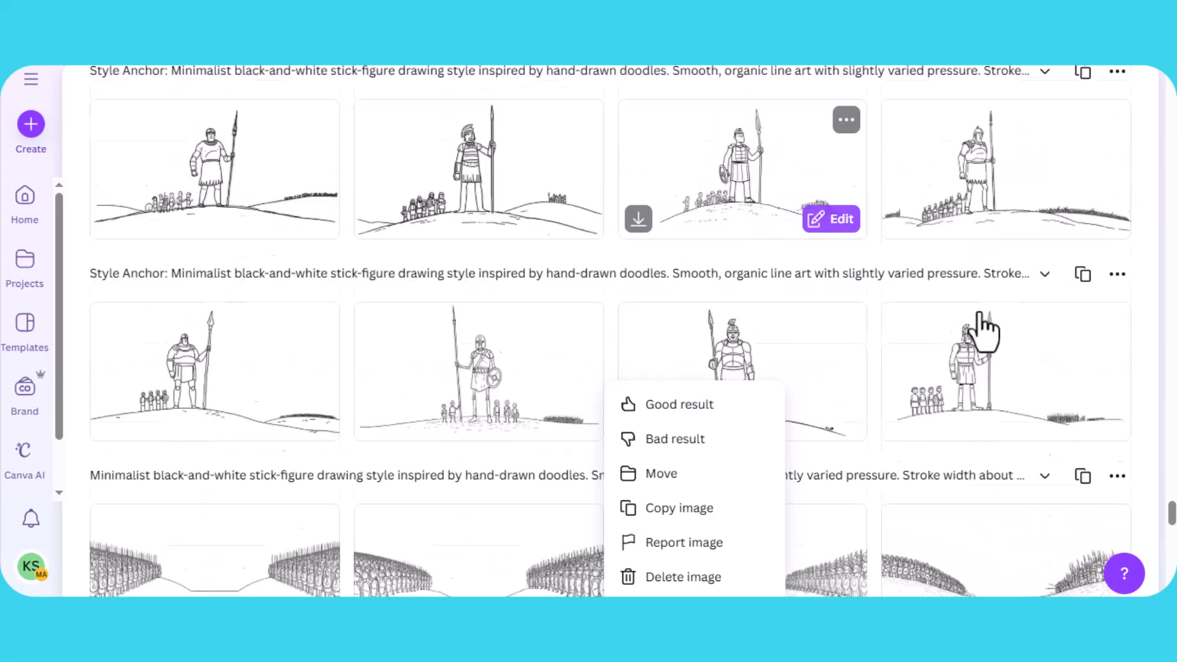
left_click(991, 178)
left_click(991, 178)
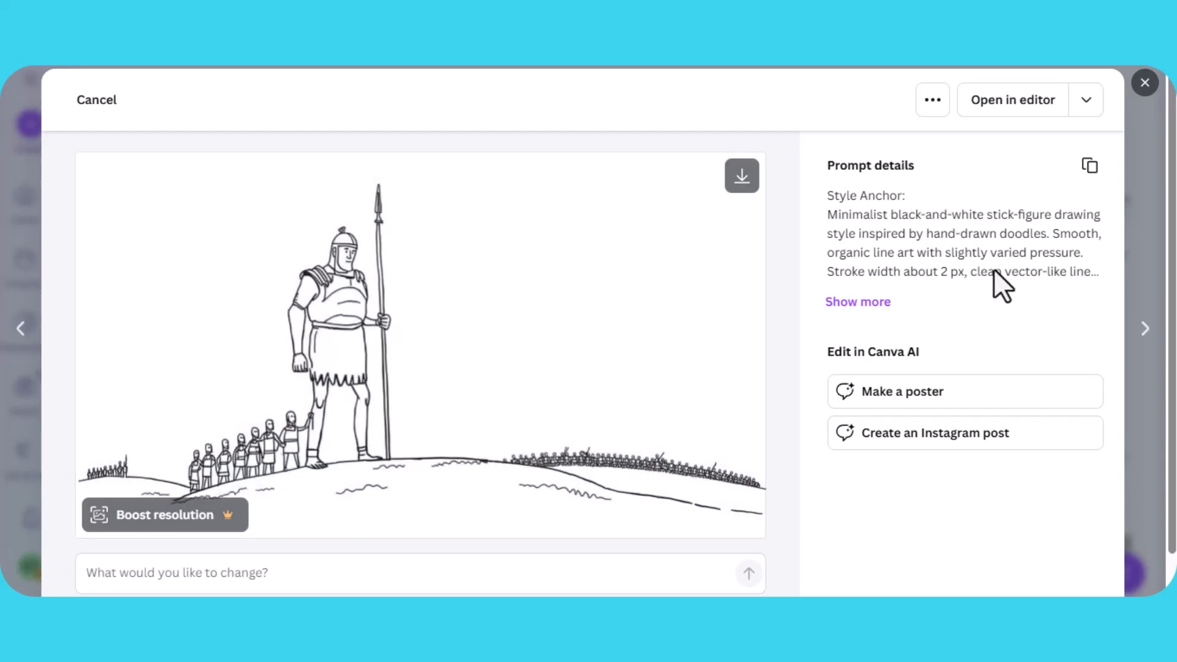
left_click(1143, 83)
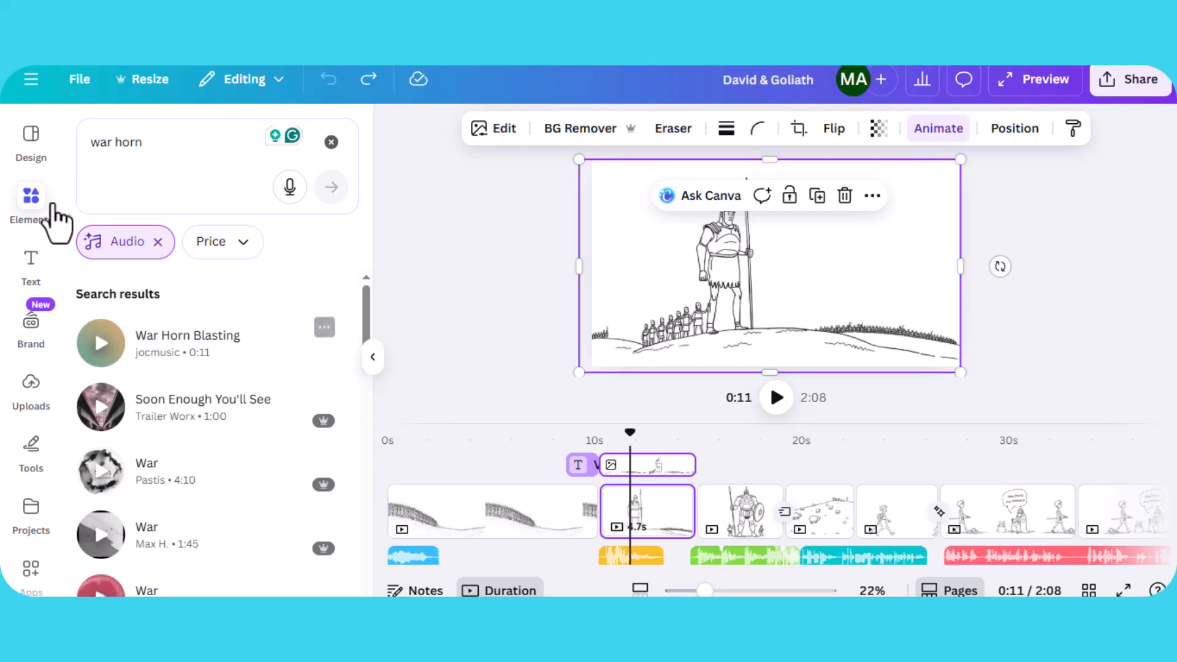
- Search the elements library for stick figure graphics and browse the results
left_click(157, 242)
left_click(186, 146)
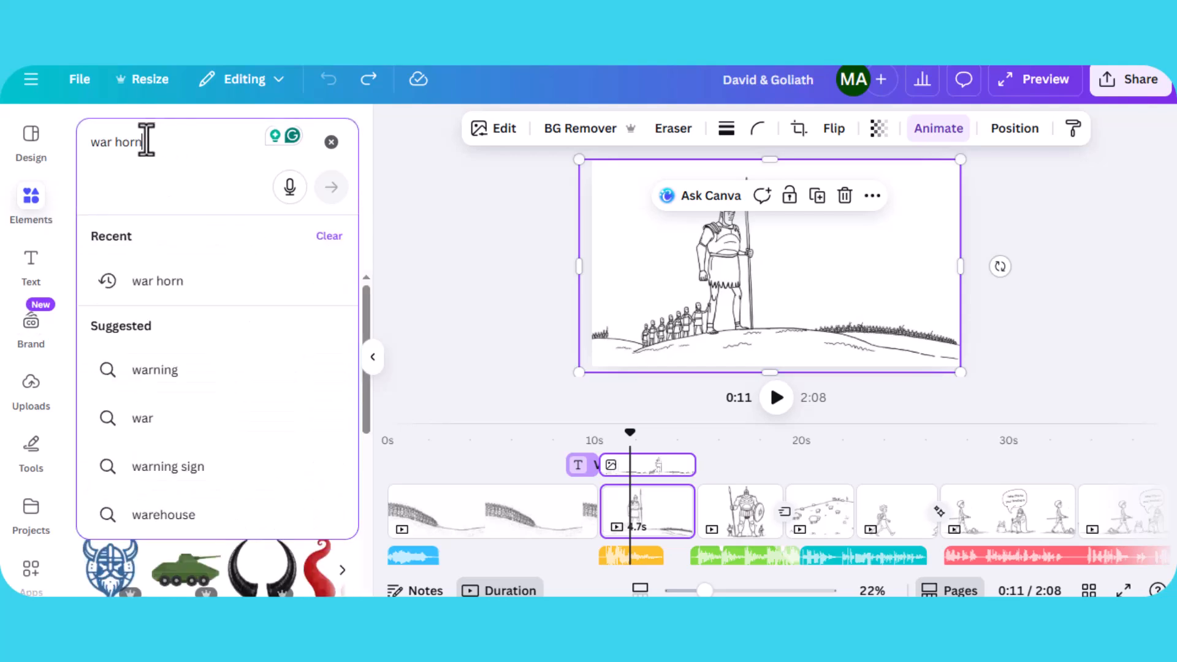
type("stick figu")
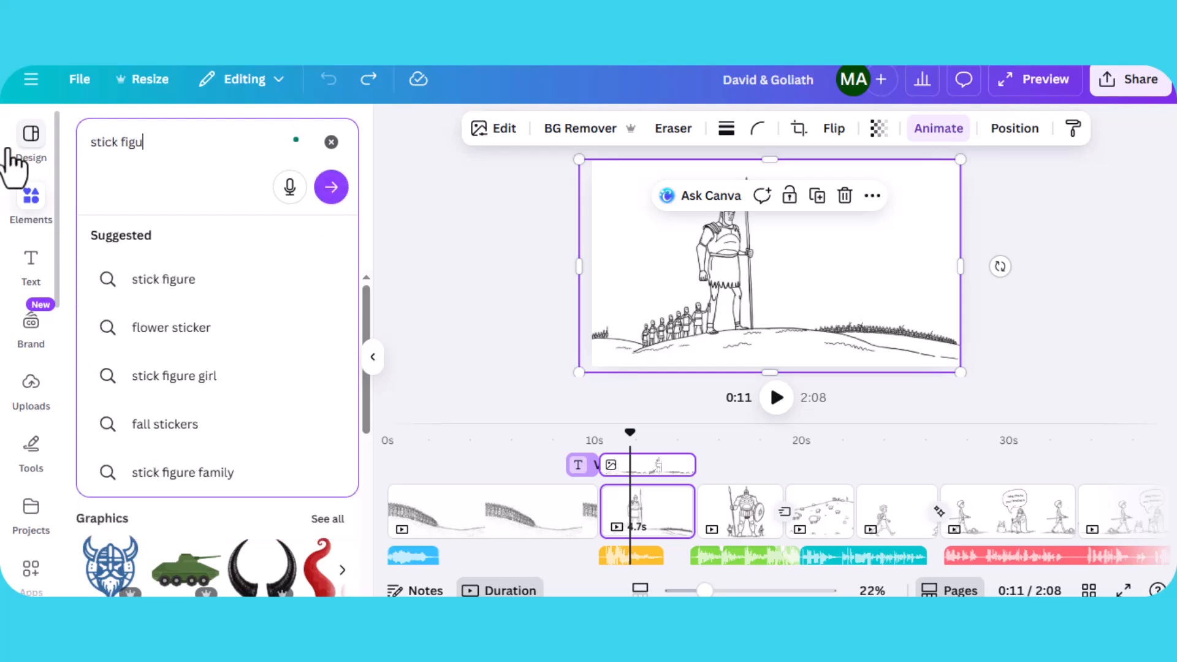
type("re")
key("Return")
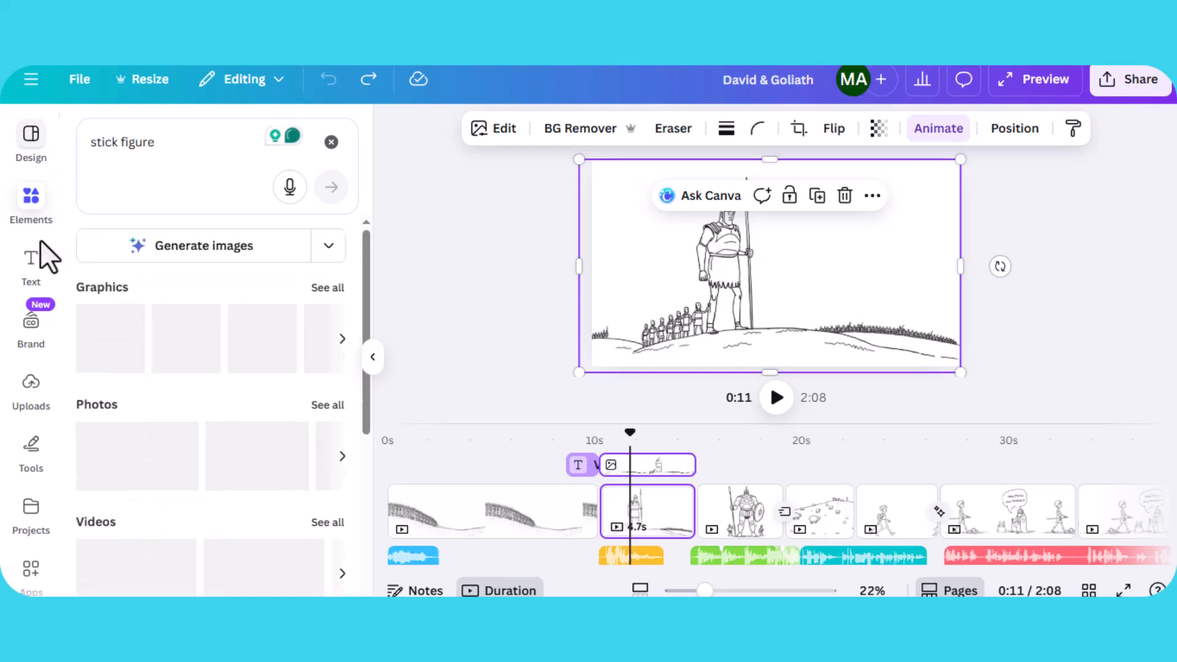
left_click(320, 285)
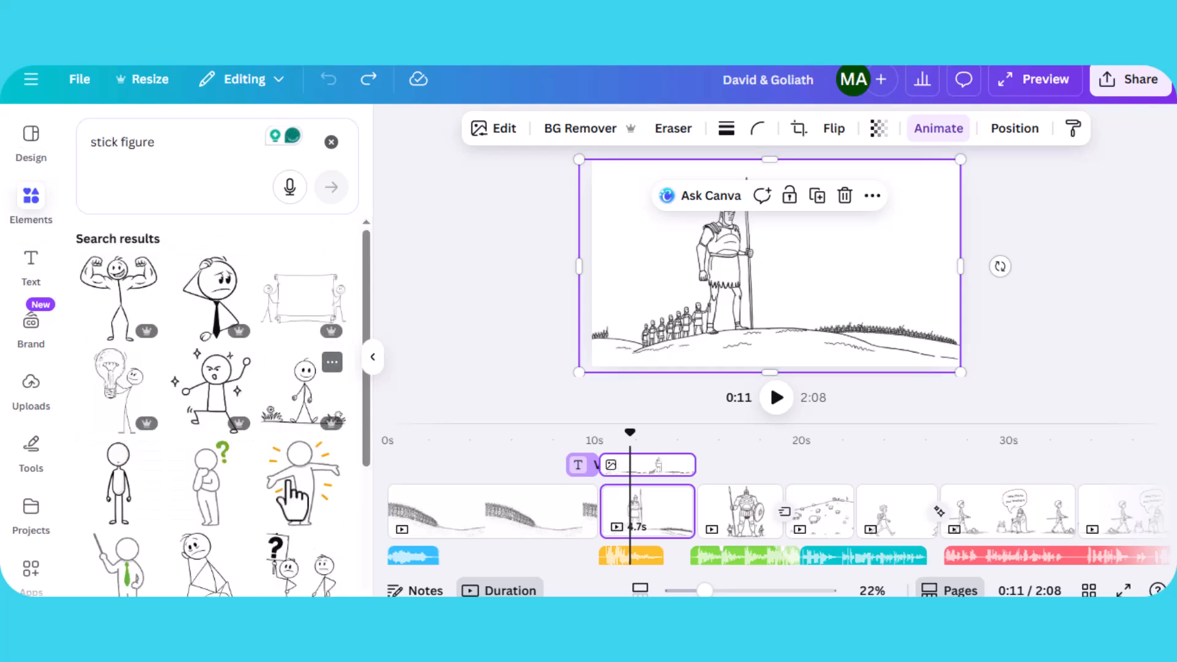
scroll(298, 411, "down", 10)
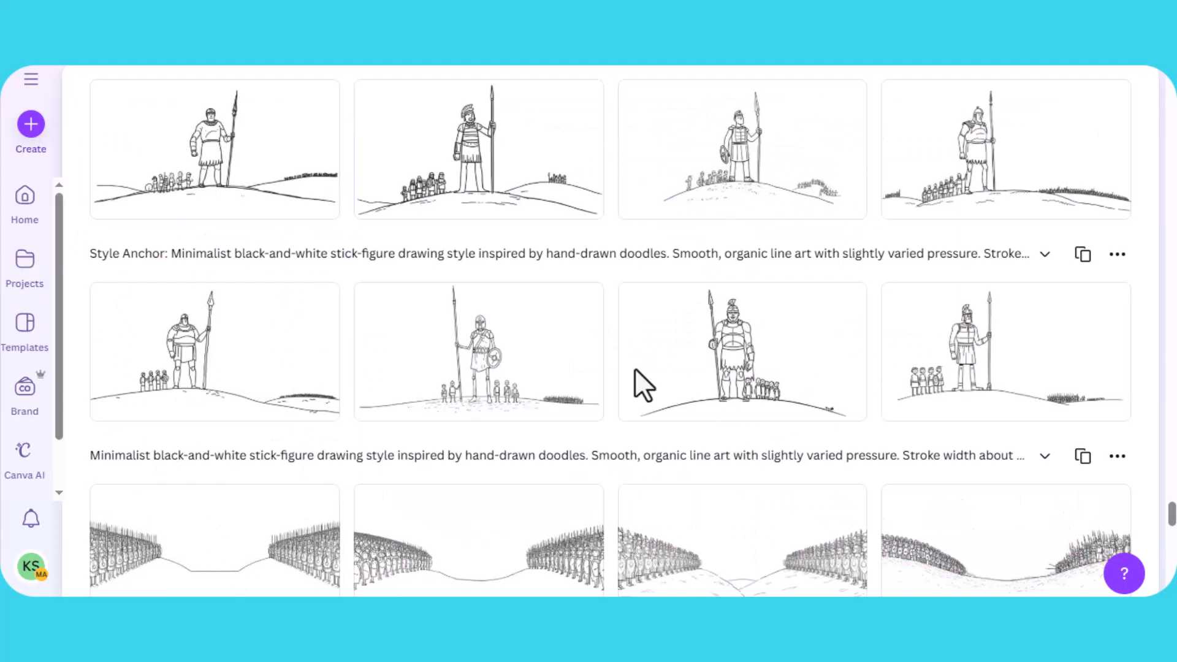
- Copy one of the Goliath-with-army images from the AI generation history
mouse_move(846, 361)
scroll(809, 343, "up", 1)
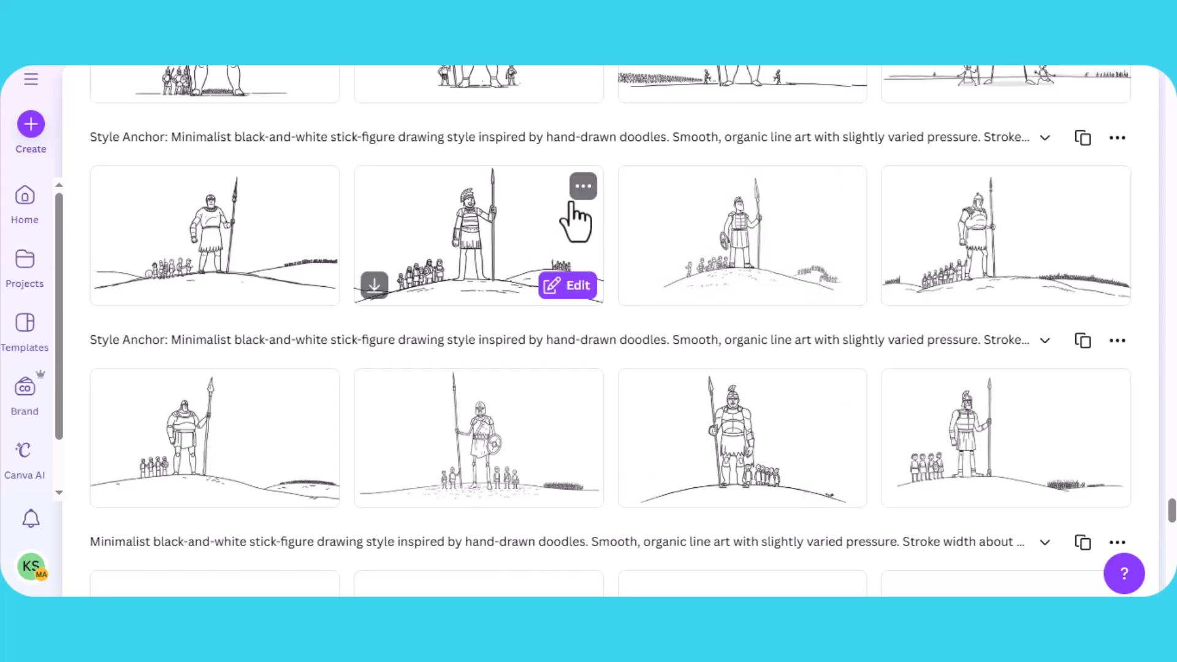
left_click(583, 187)
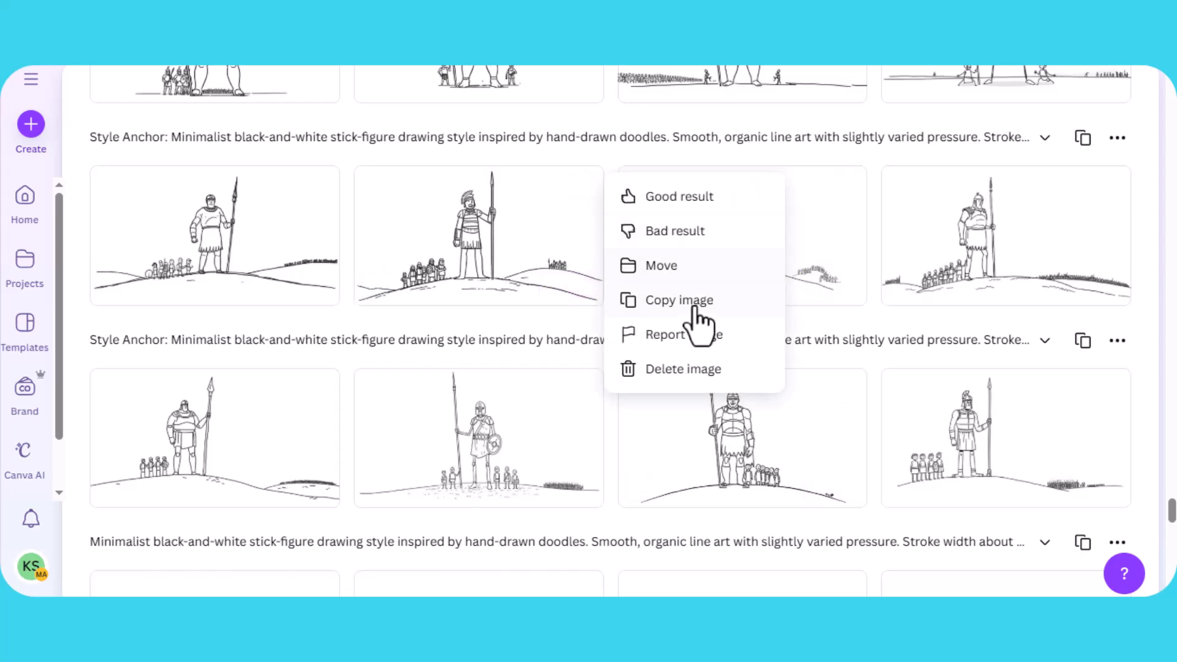
left_click(680, 310)
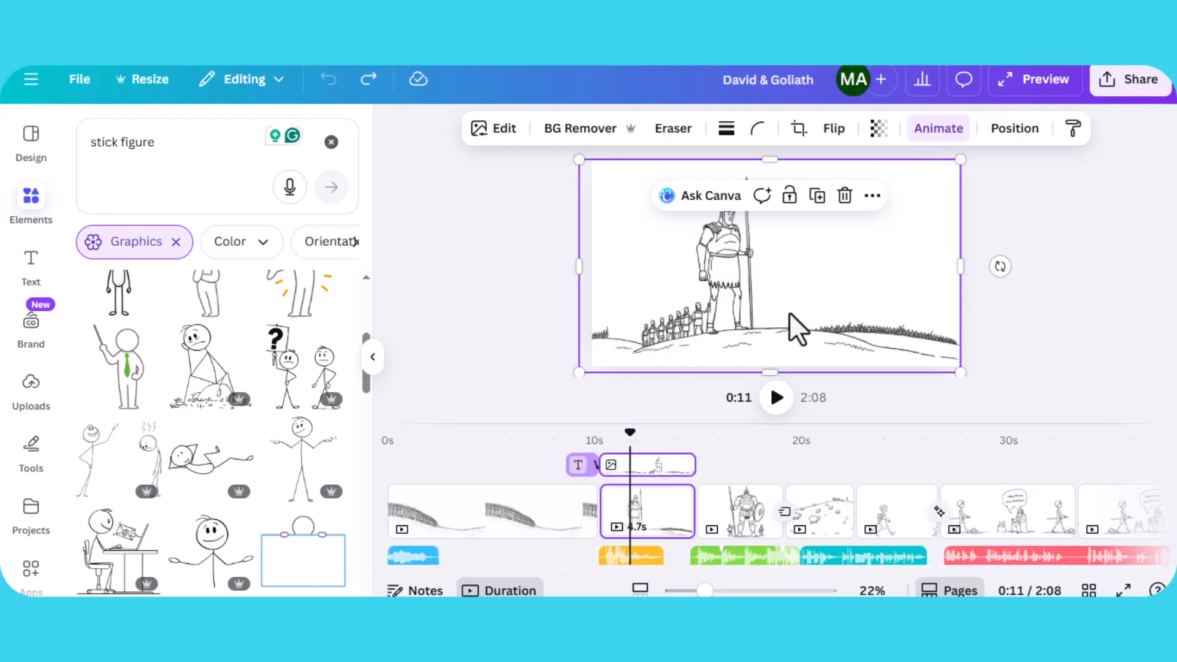
- Select the Goliath image on the second page, open its animation settings, and replay the page from about 10 seconds
left_click_drag(627, 437, 670, 433)
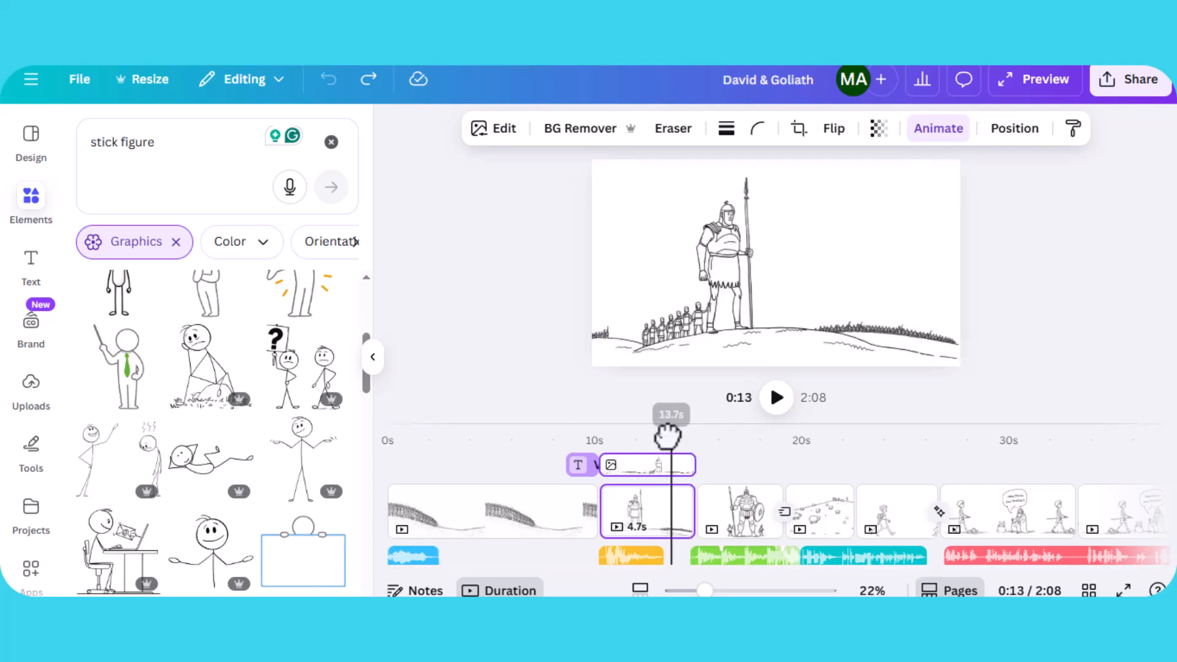
left_click(738, 306)
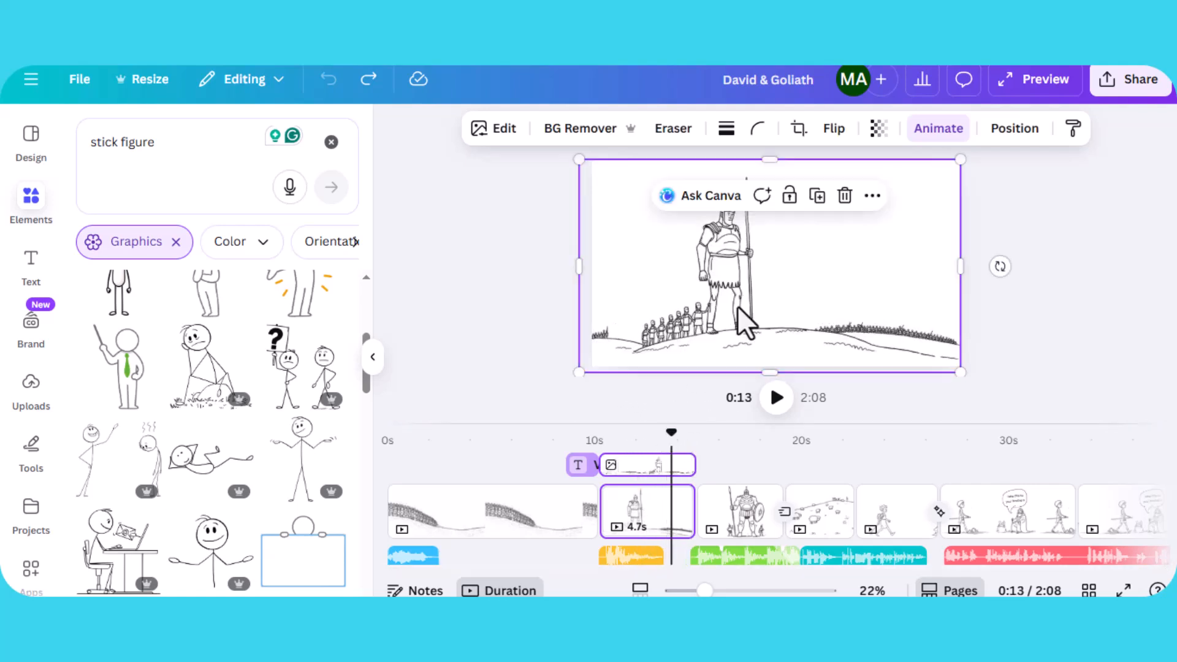
left_click(936, 136)
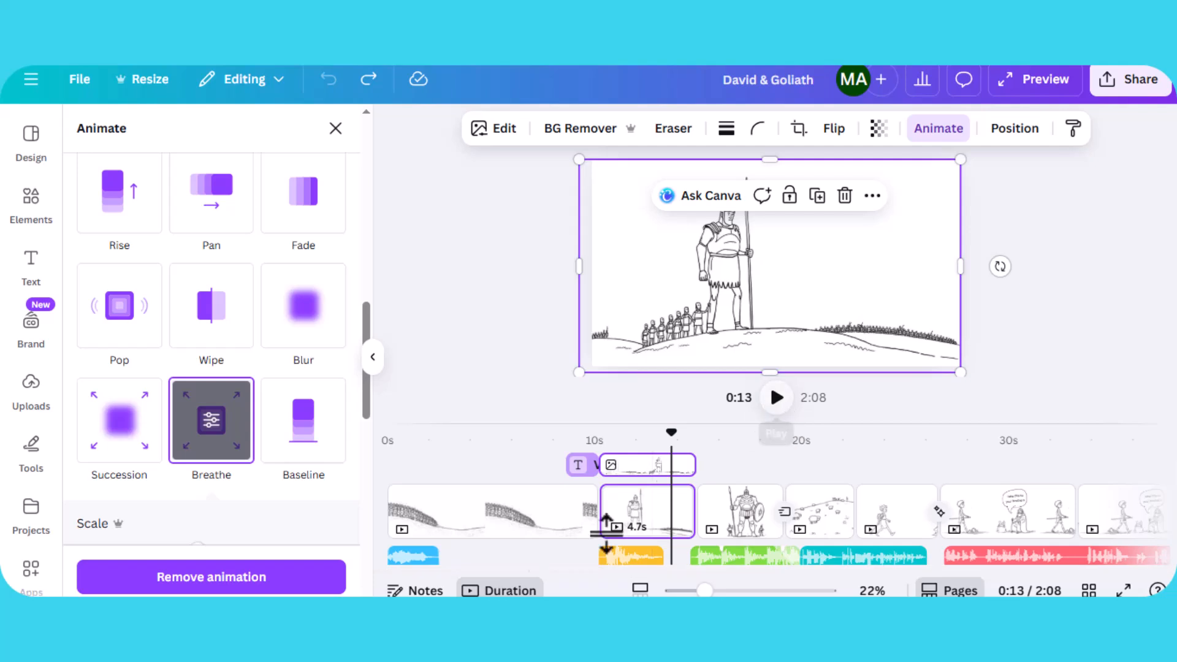
mouse_move(643, 533)
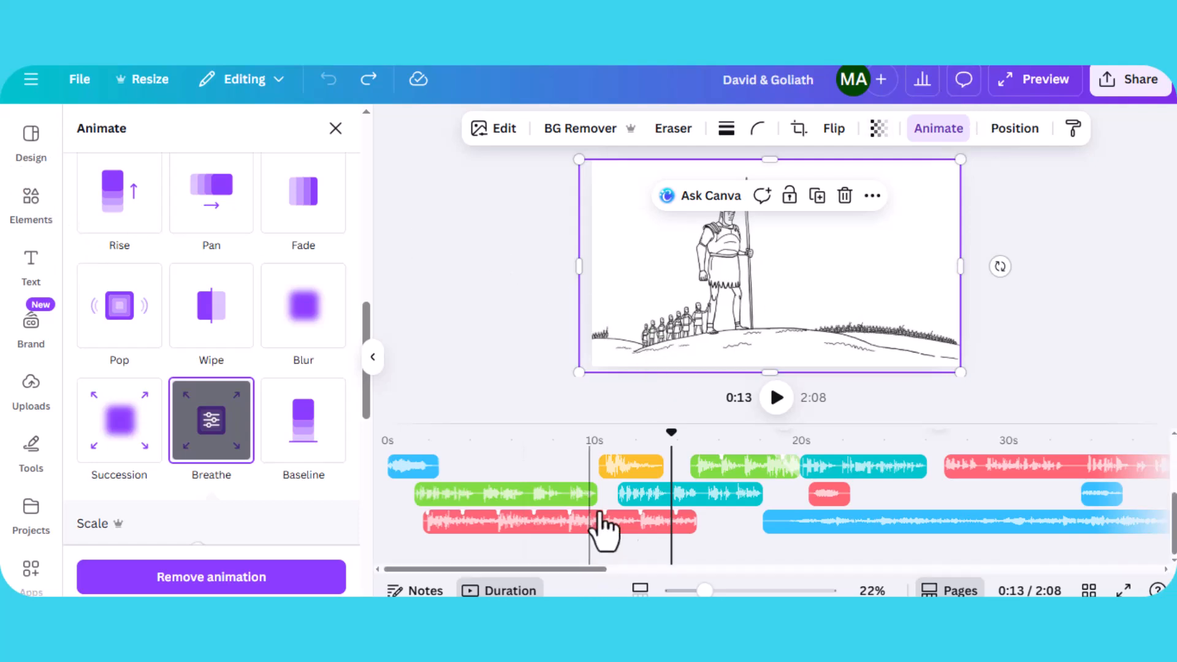
left_click_drag(618, 439, 599, 435)
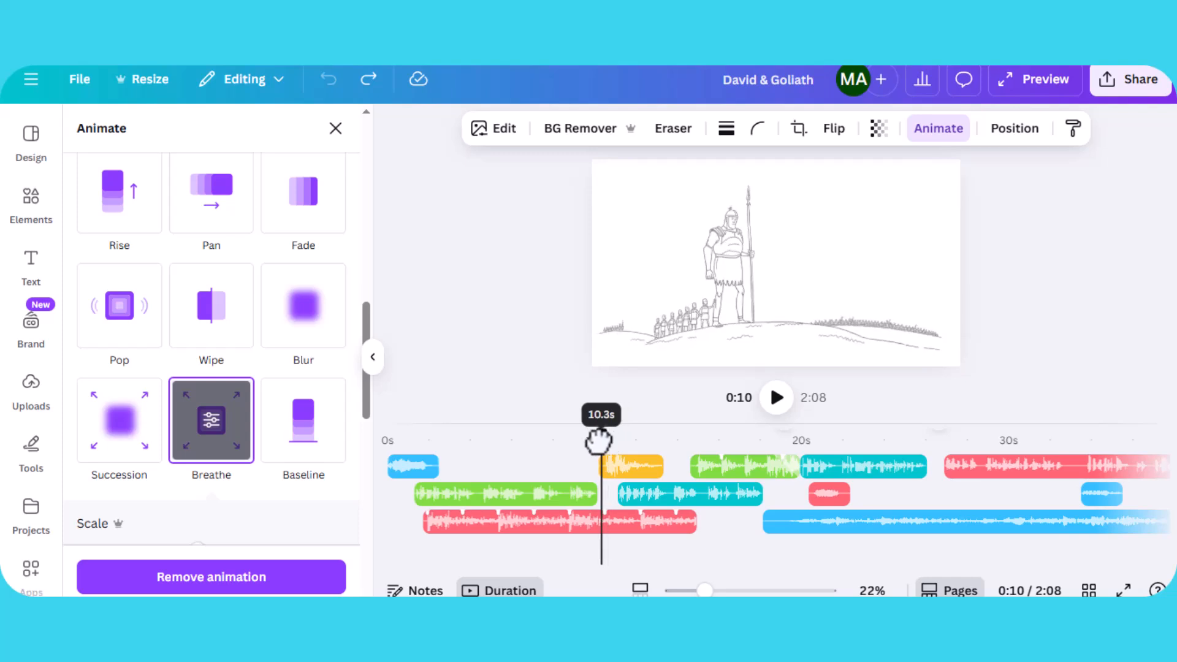
left_click(777, 397)
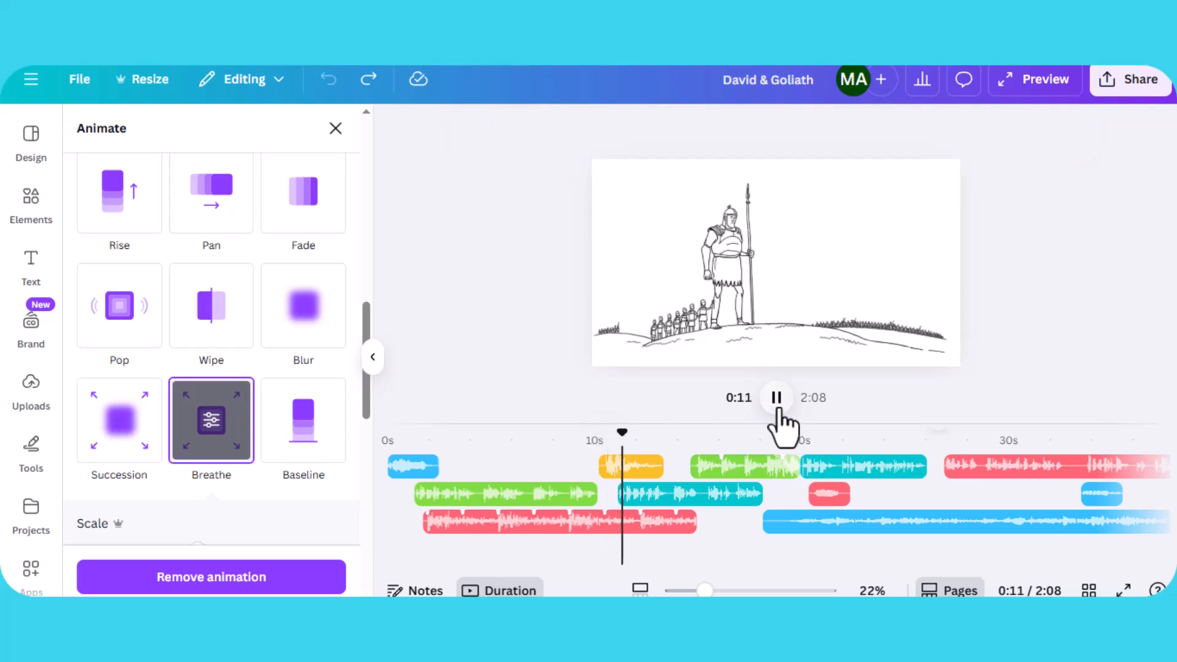
left_click(778, 399)
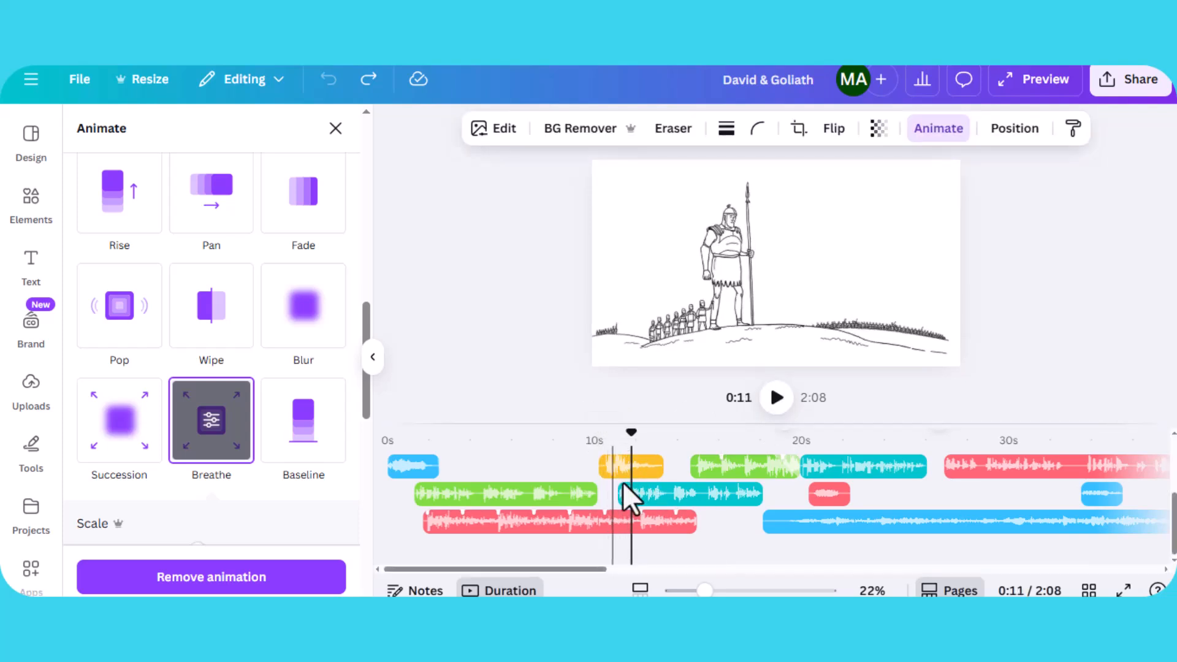
scroll(622, 480, "up", 3)
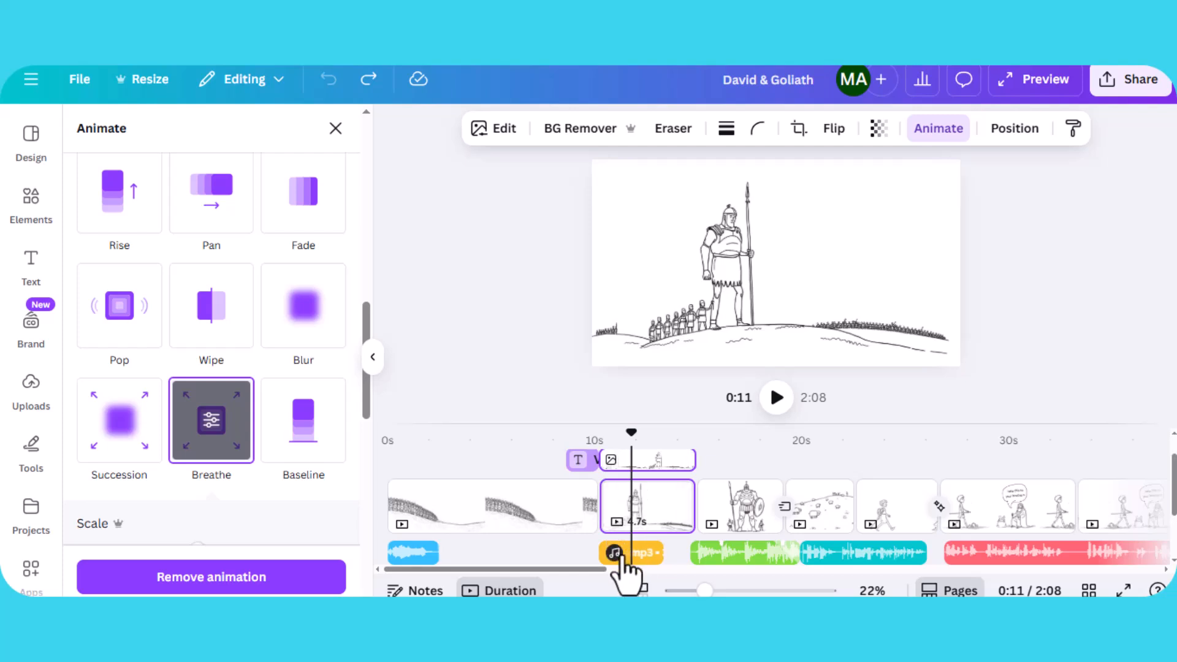
- Search the elements for thud audio and preview the Punch Thud sound
key("Escape")
left_click(36, 212)
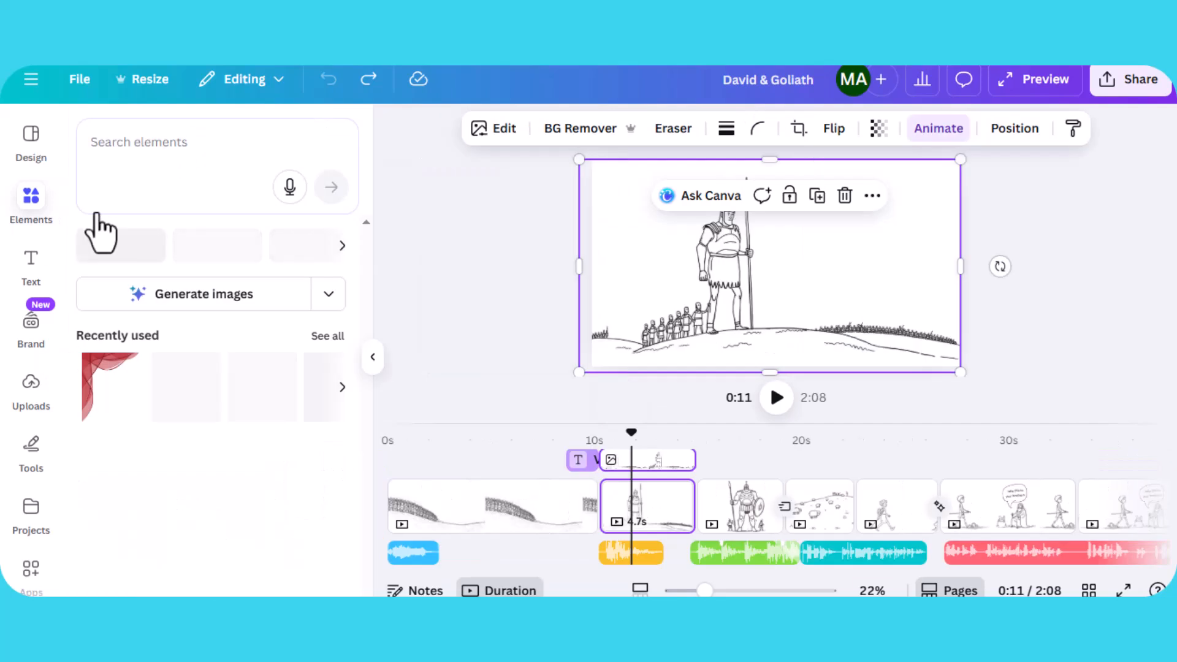
left_click(170, 142)
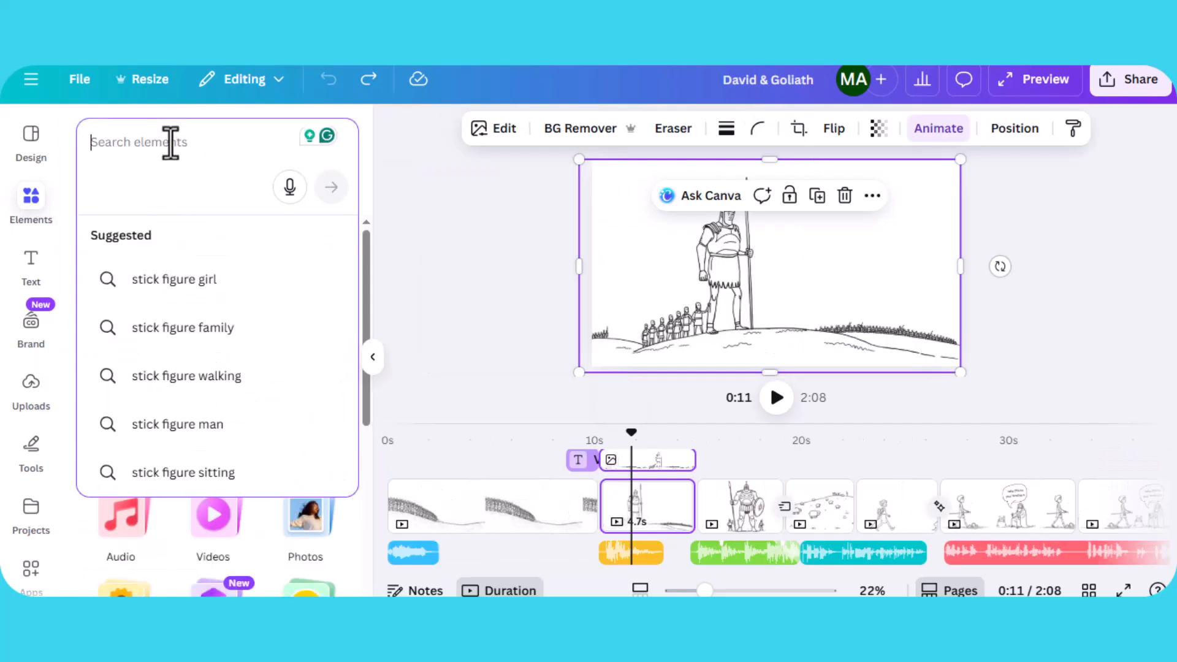
type("thud")
key("Return")
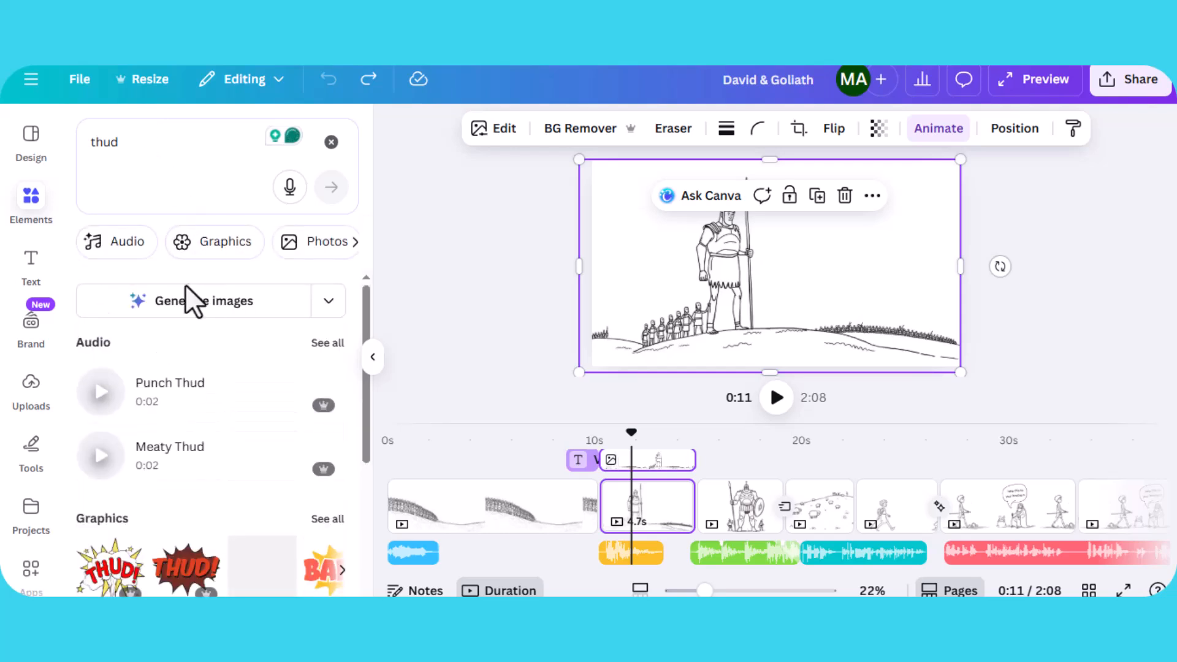
left_click(101, 251)
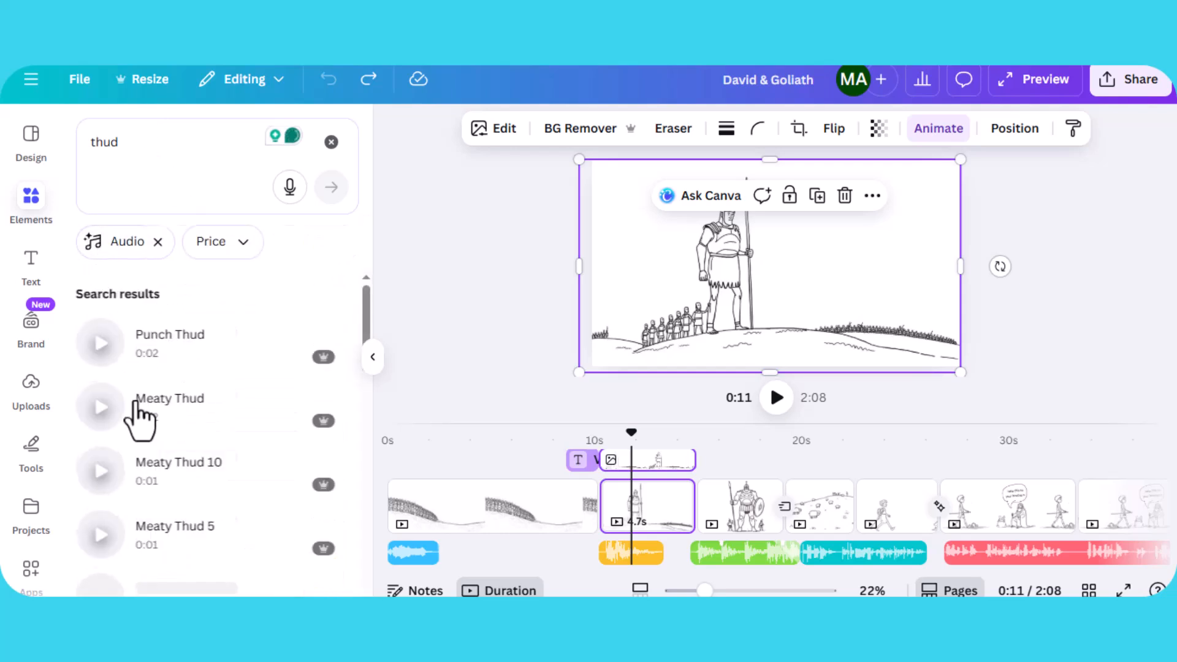
left_click(101, 345)
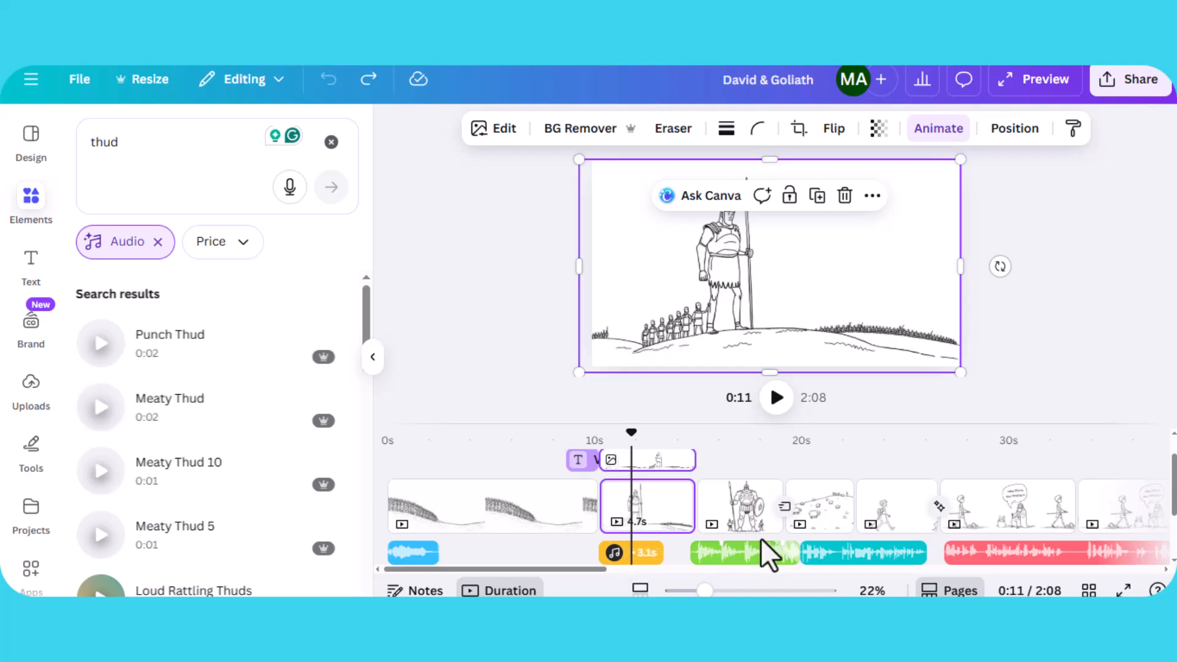
- Replay the timeline and open the animation settings of the large Goliath image on the third page
left_click(775, 398)
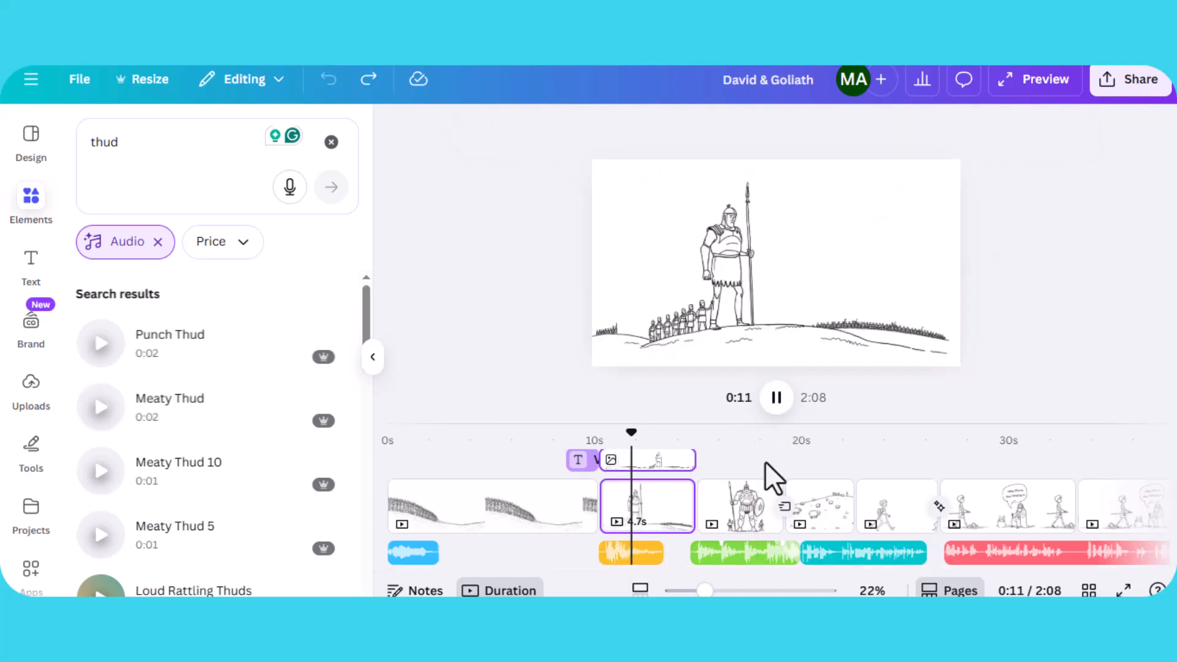
mouse_move(886, 554)
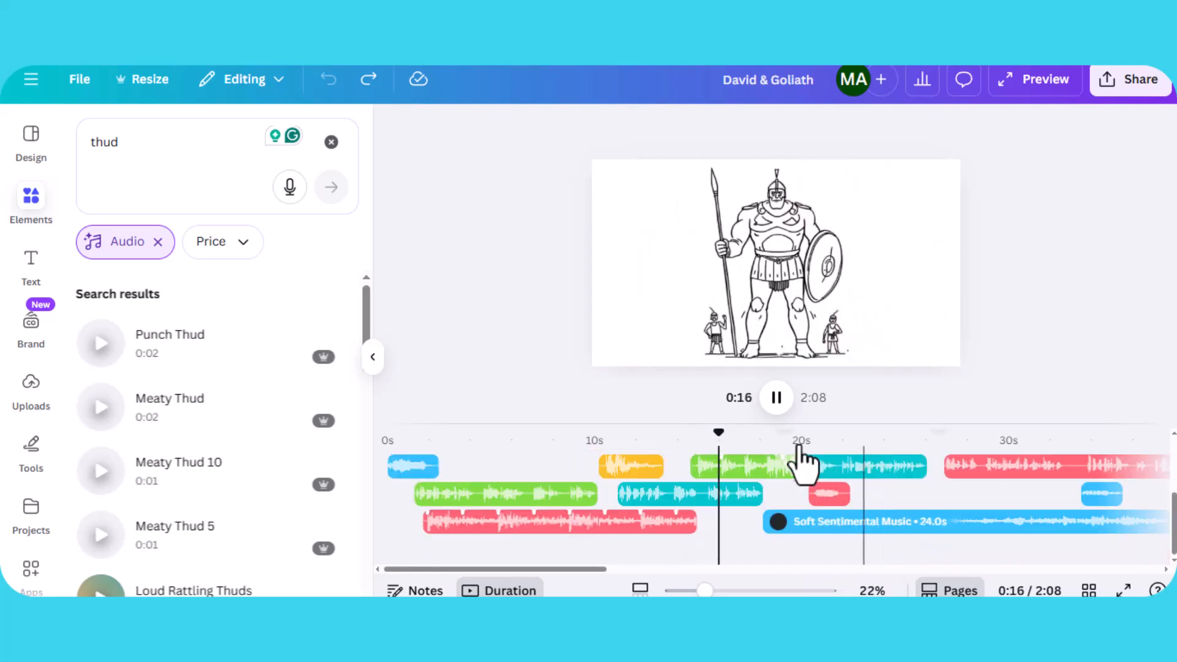
left_click(776, 397)
left_click(751, 282)
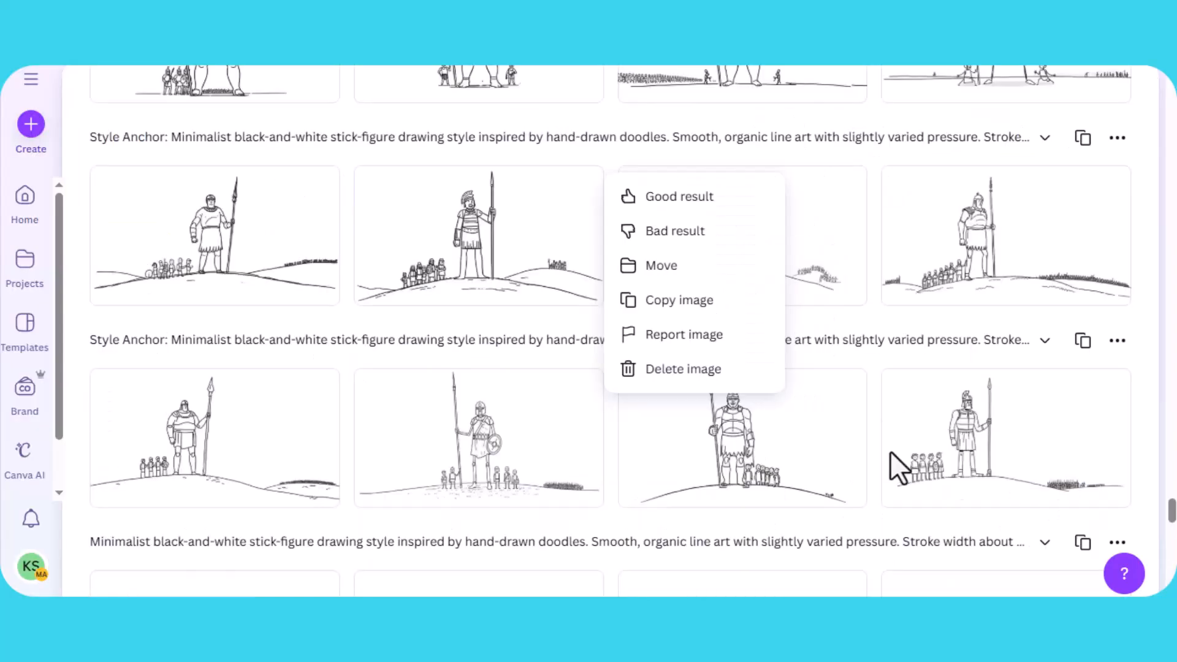
scroll(870, 446, "up", 1)
left_click(846, 445)
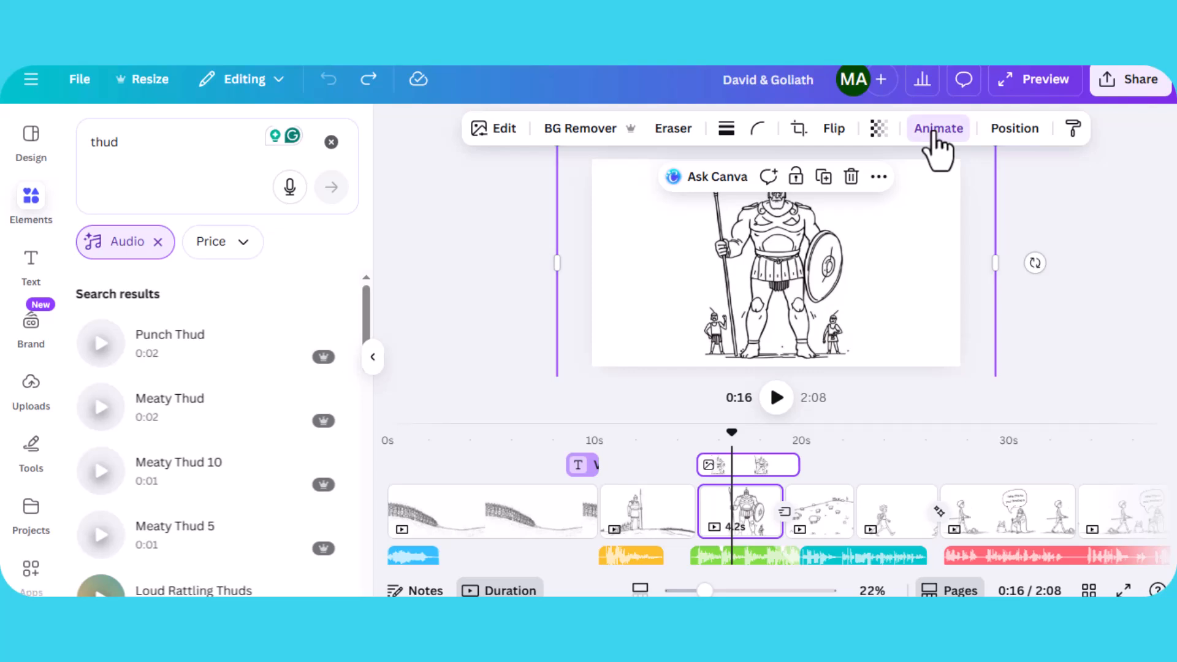
left_click(936, 144)
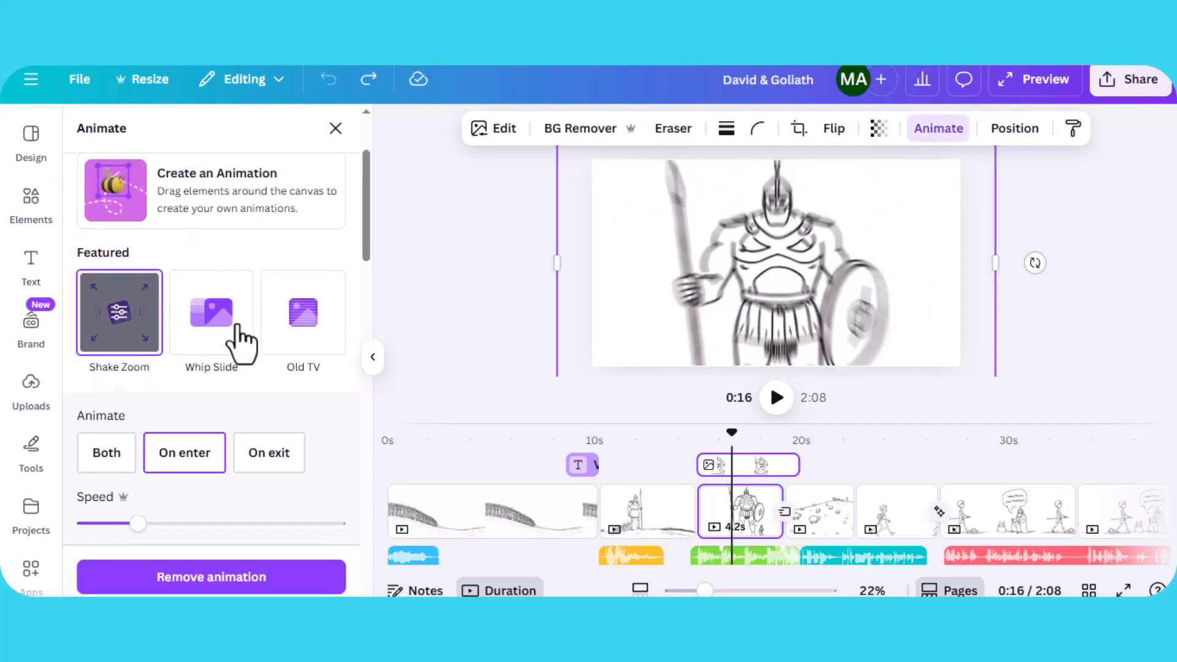
- Scrub to the transition between the Goliath page and the sheep page and inspect its transition settings
left_click_drag(681, 441, 787, 471)
left_click(795, 516)
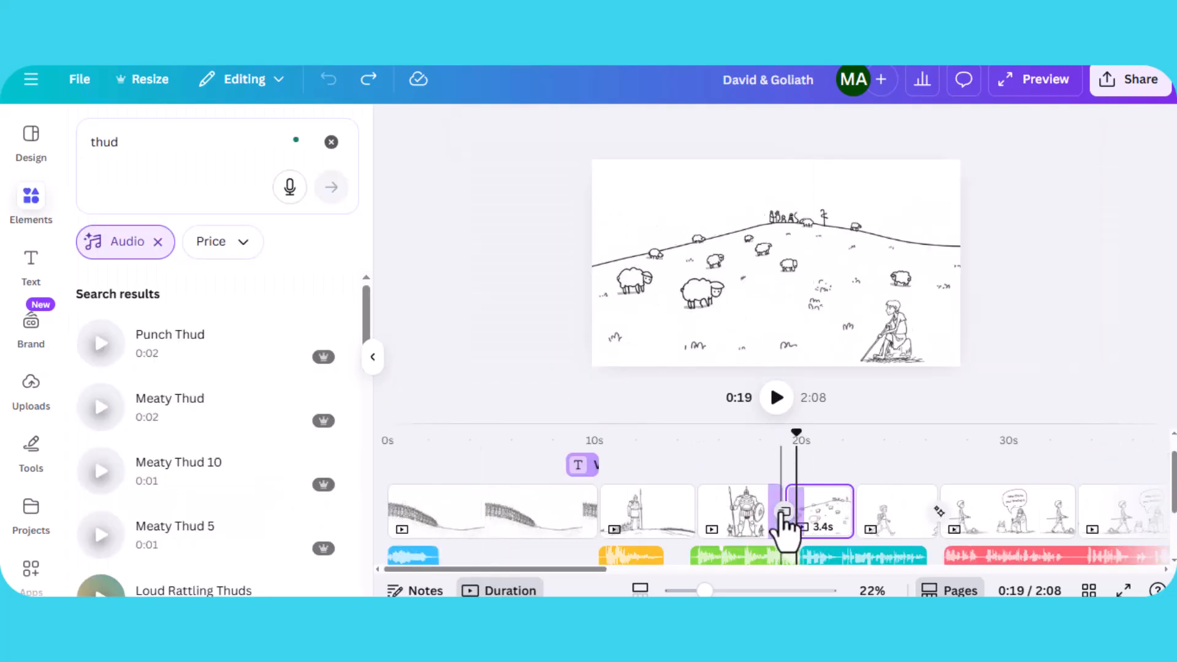
left_click(784, 511)
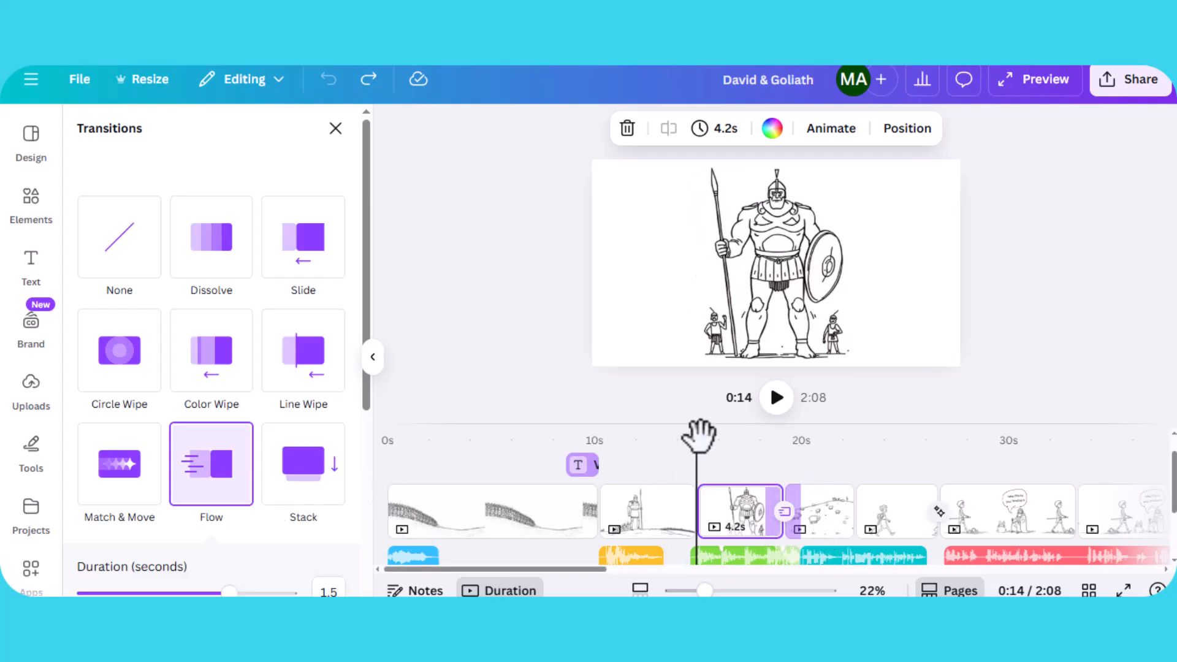
left_click_drag(728, 440, 798, 444)
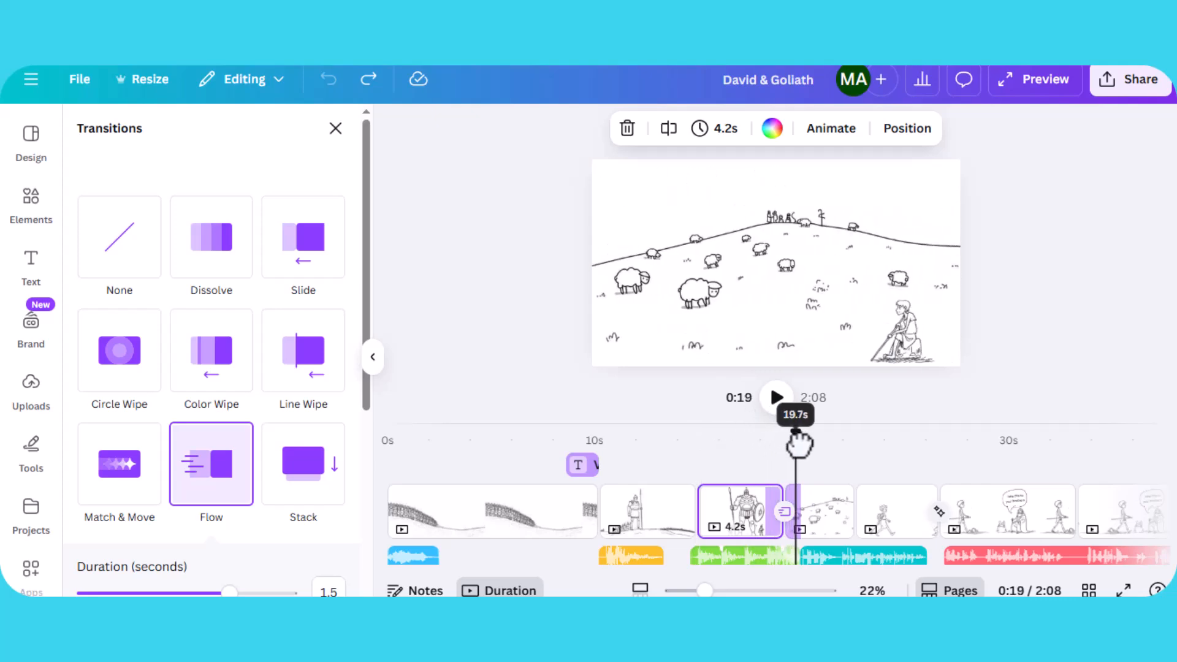
left_click(792, 231)
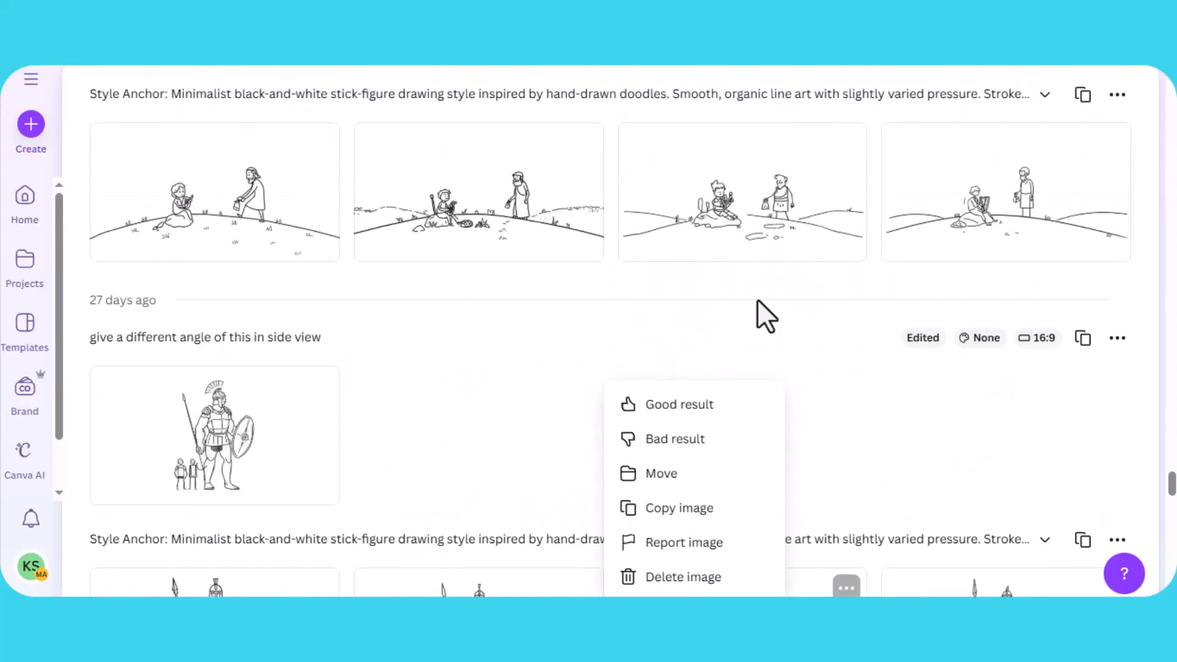
scroll(756, 299, "up", 3)
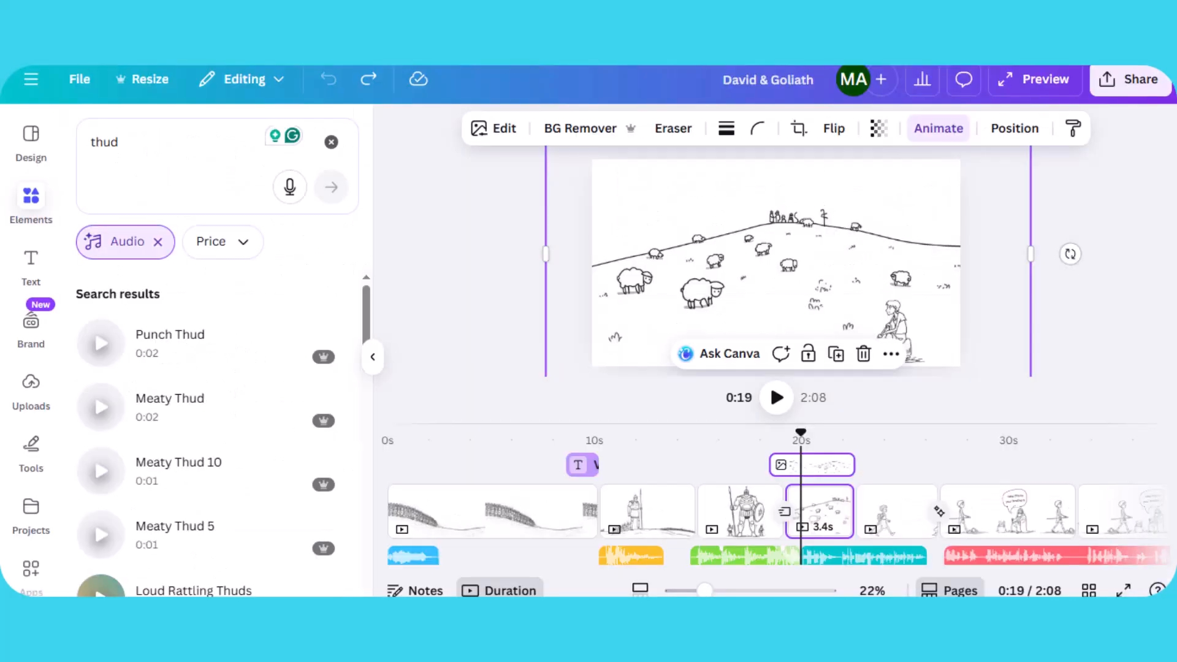
- Replay the video from about 19 seconds across the transition from the Goliath page to the sheep page
left_click(779, 439)
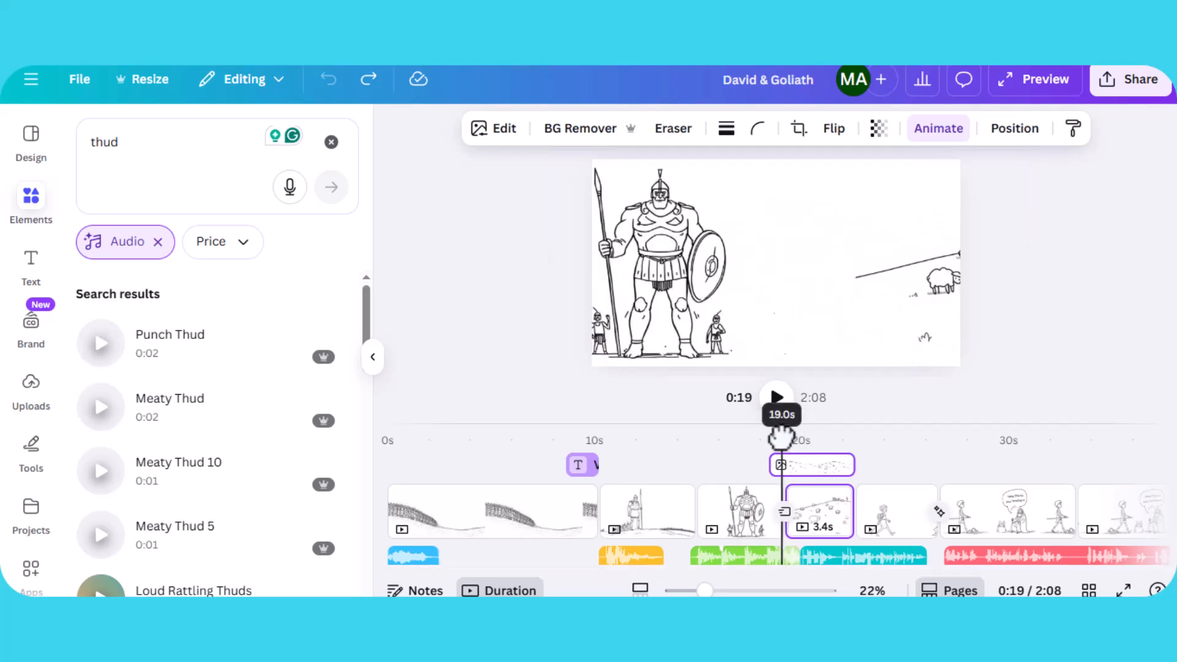
left_click(777, 398)
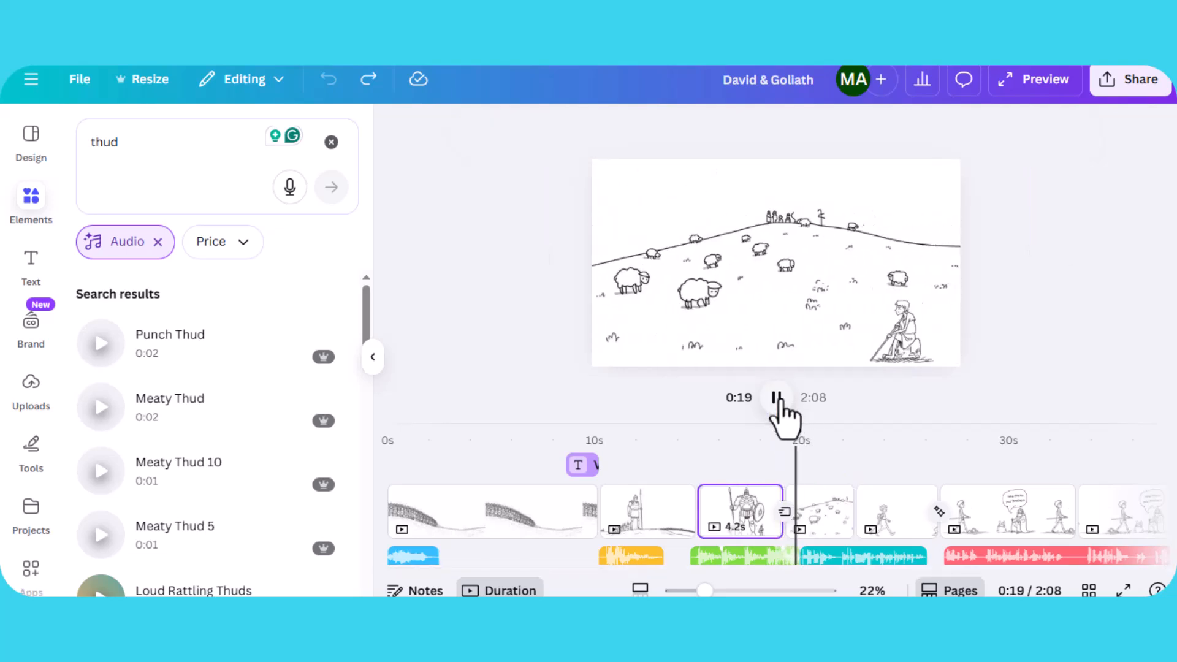
left_click(776, 398)
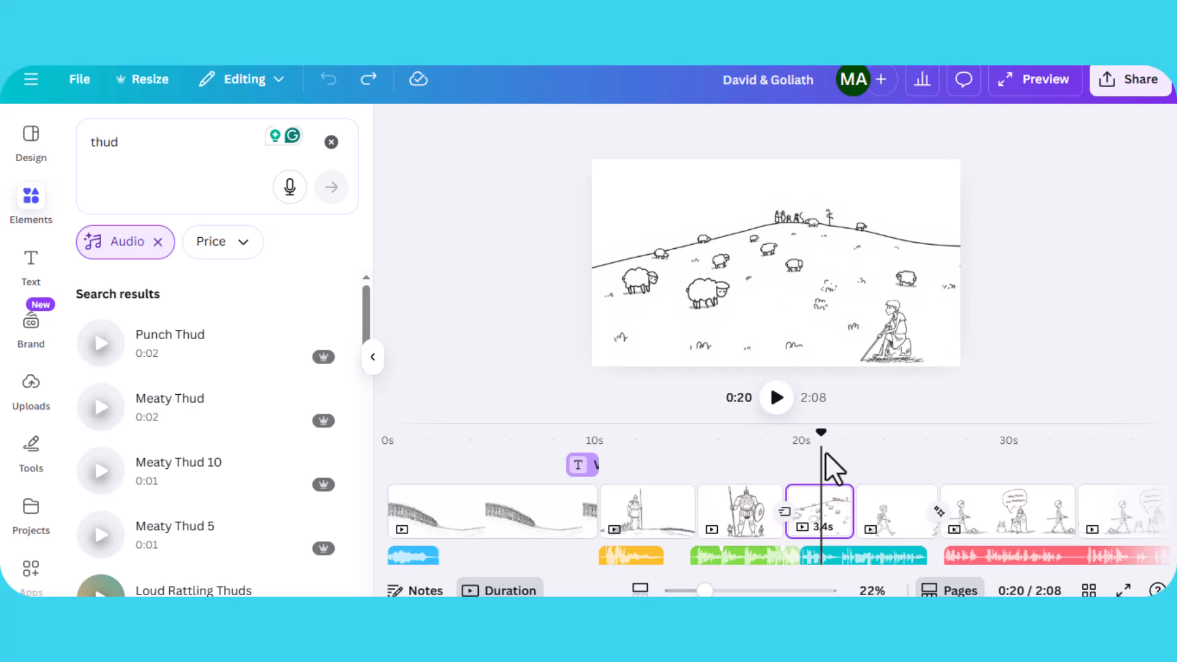
- Reposition the David image on the sheep page slightly up and to the right at about 21 seconds
mouse_move(821, 436)
left_mouse_down()
mouse_move(841, 436)
mouse_move(807, 442)
left_mouse_up()
left_click(777, 224)
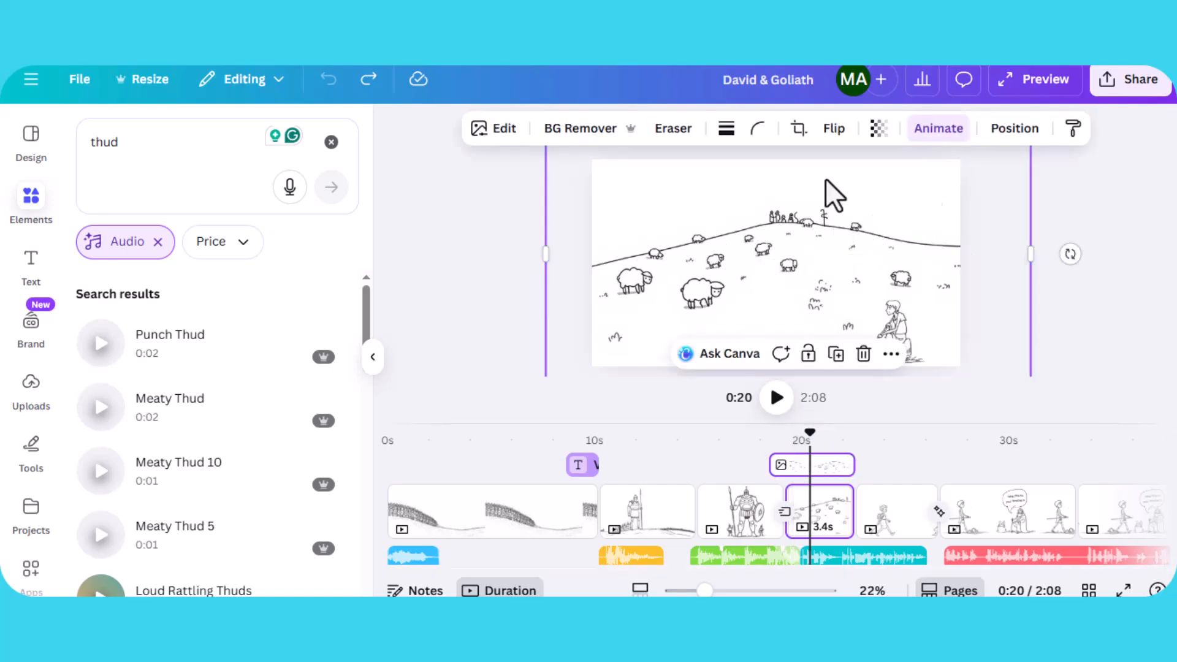
mouse_move(839, 439)
left_mouse_down()
mouse_move(867, 433)
mouse_move(830, 432)
left_mouse_up()
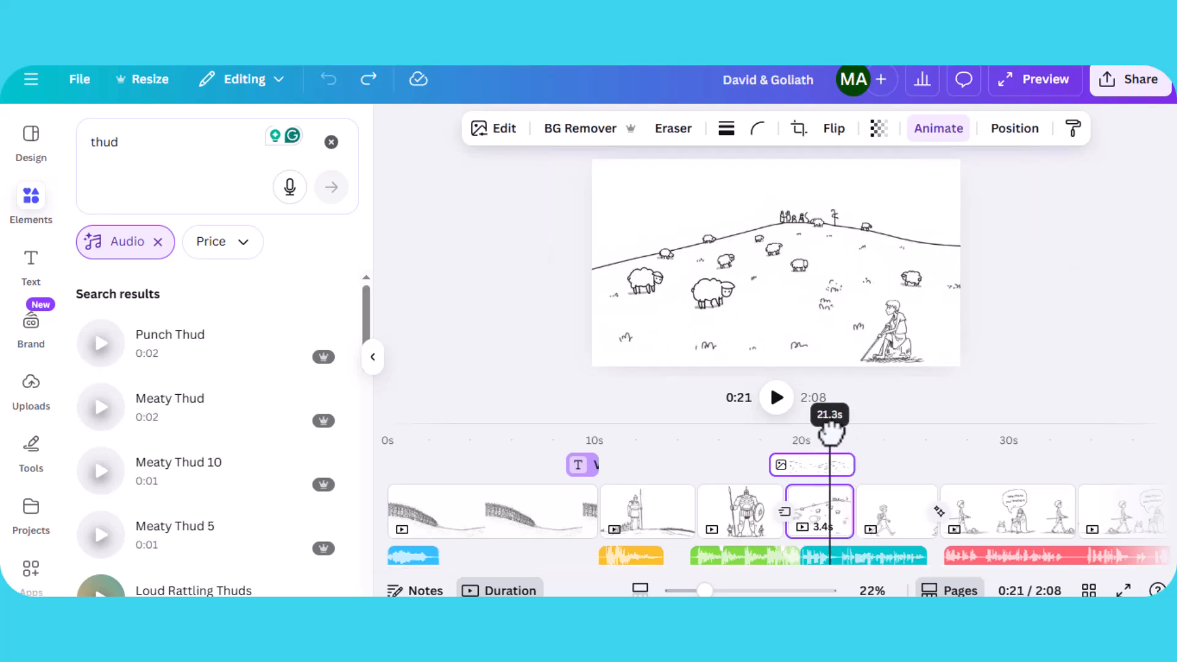
left_click(889, 343)
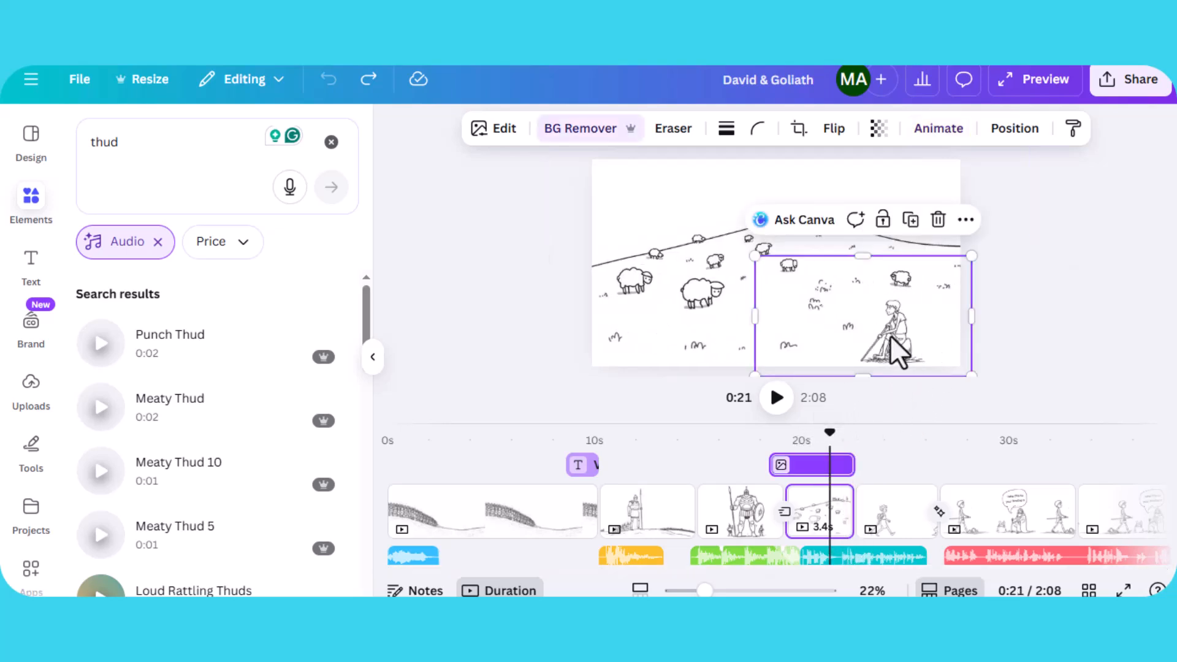
mouse_move(896, 349)
left_mouse_down()
mouse_move(908, 237)
mouse_move(895, 231)
mouse_move(932, 292)
mouse_move(919, 348)
mouse_move(905, 341)
left_mouse_up()
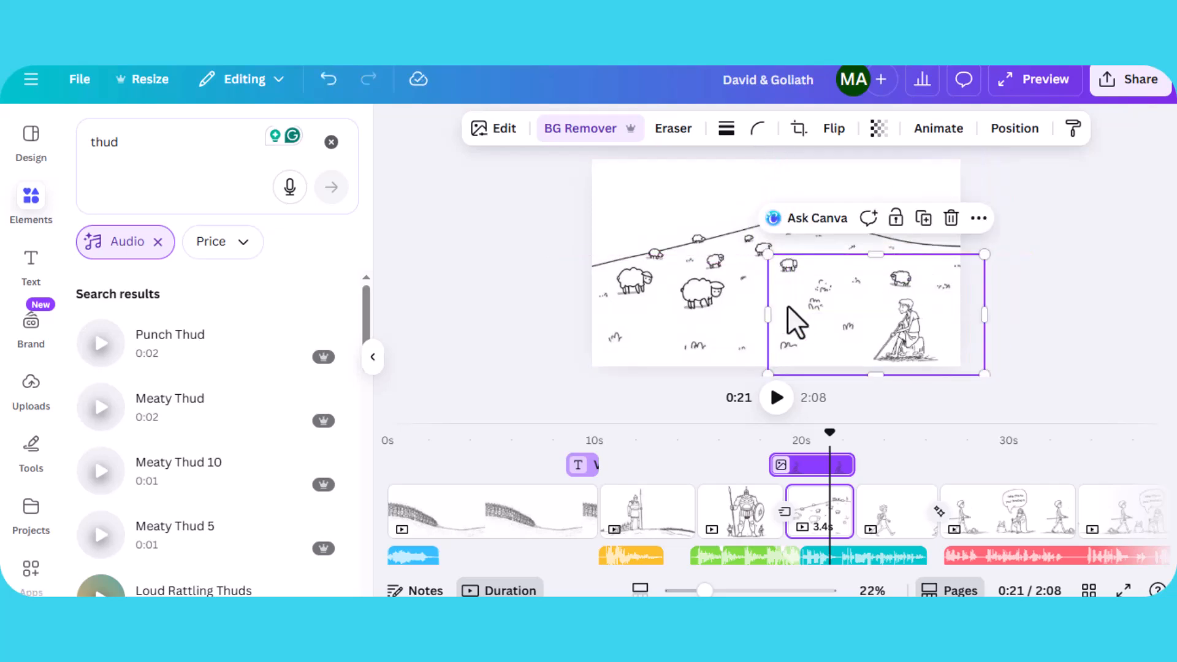
left_click(700, 302)
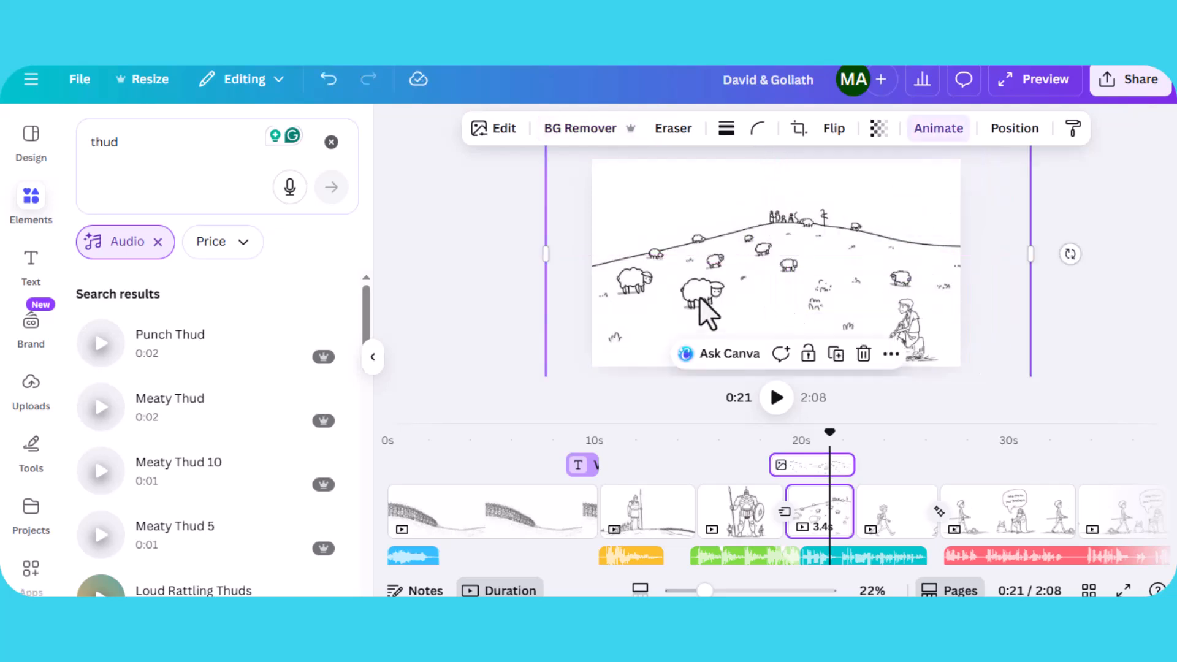
left_click(900, 275)
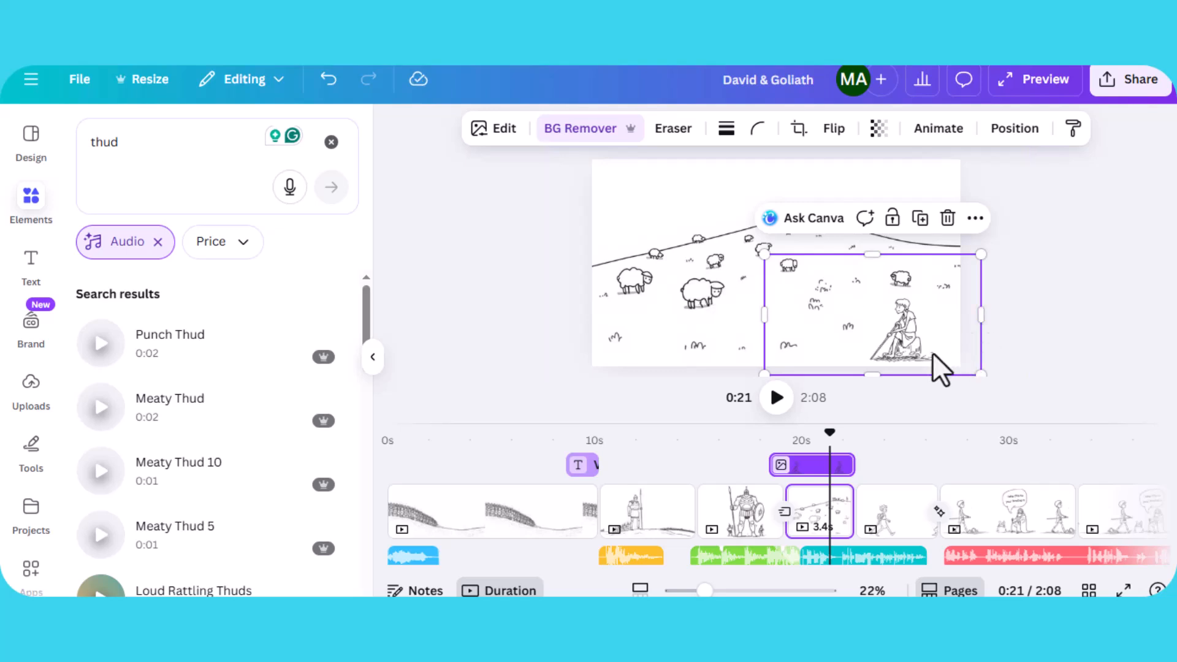
left_click_drag(895, 334, 893, 325)
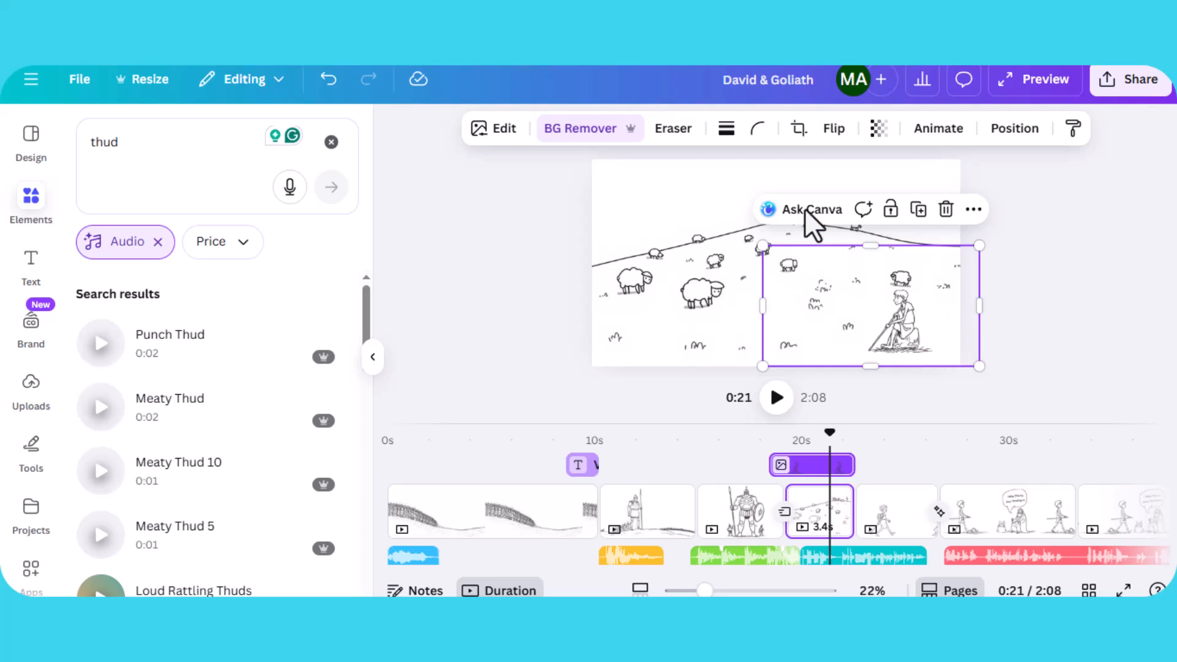
left_click(701, 187)
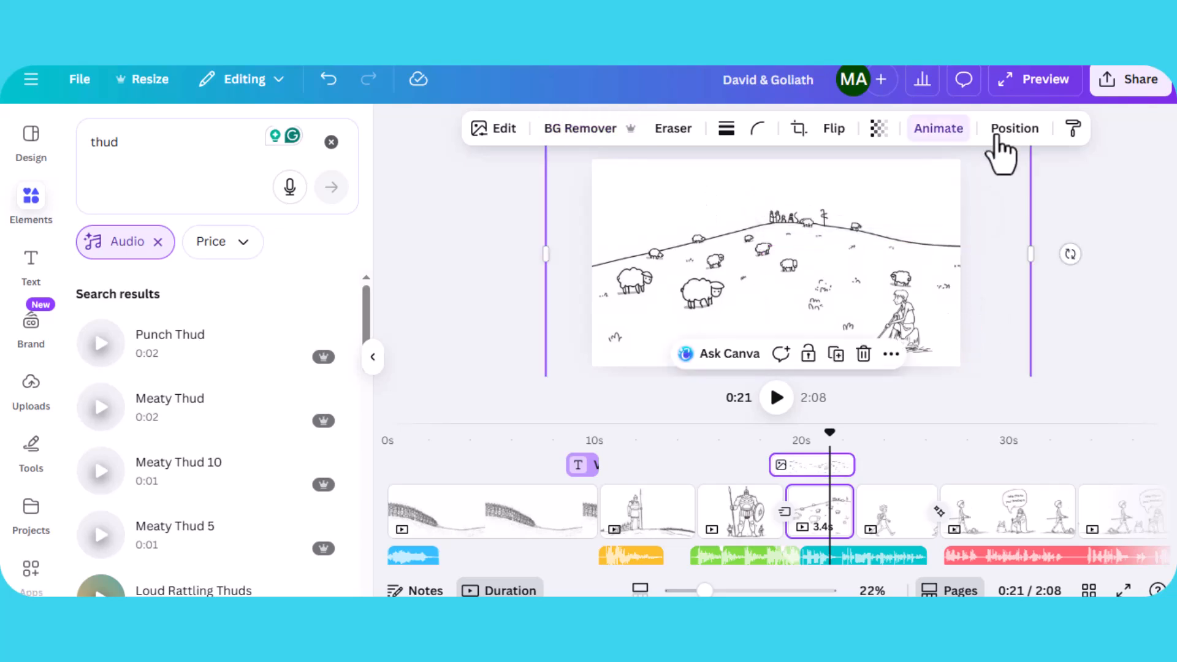
- Inspect the animations of the sheep page background and the David image, then play the video from about 20 seconds
left_click(929, 151)
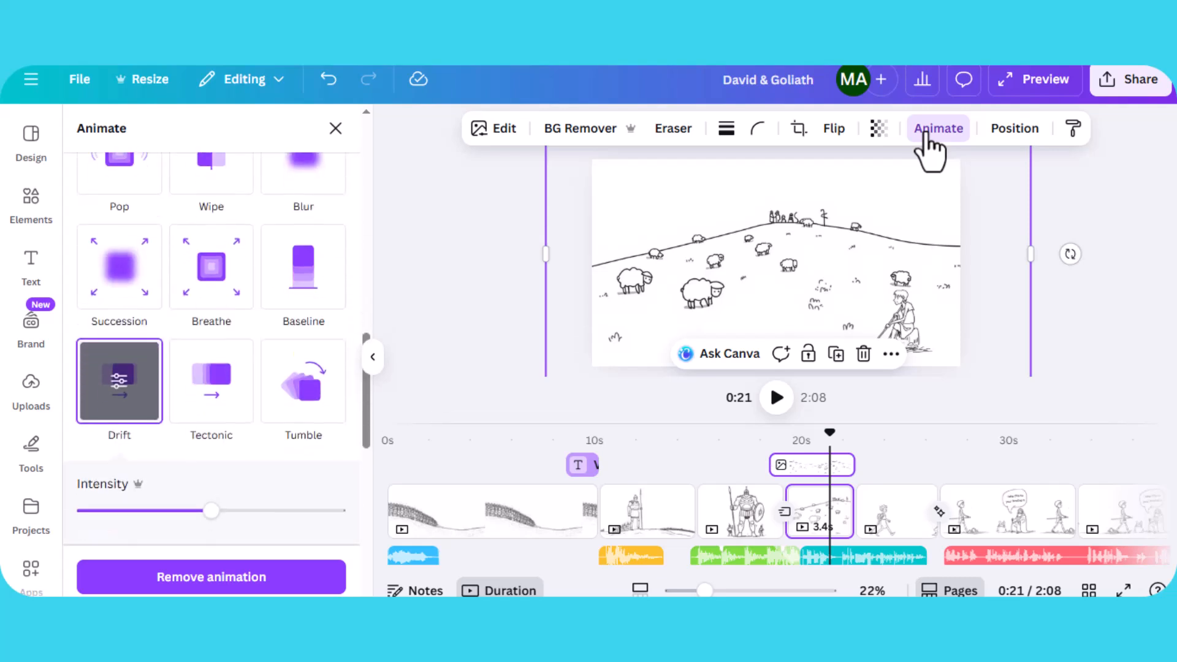
left_click(924, 315)
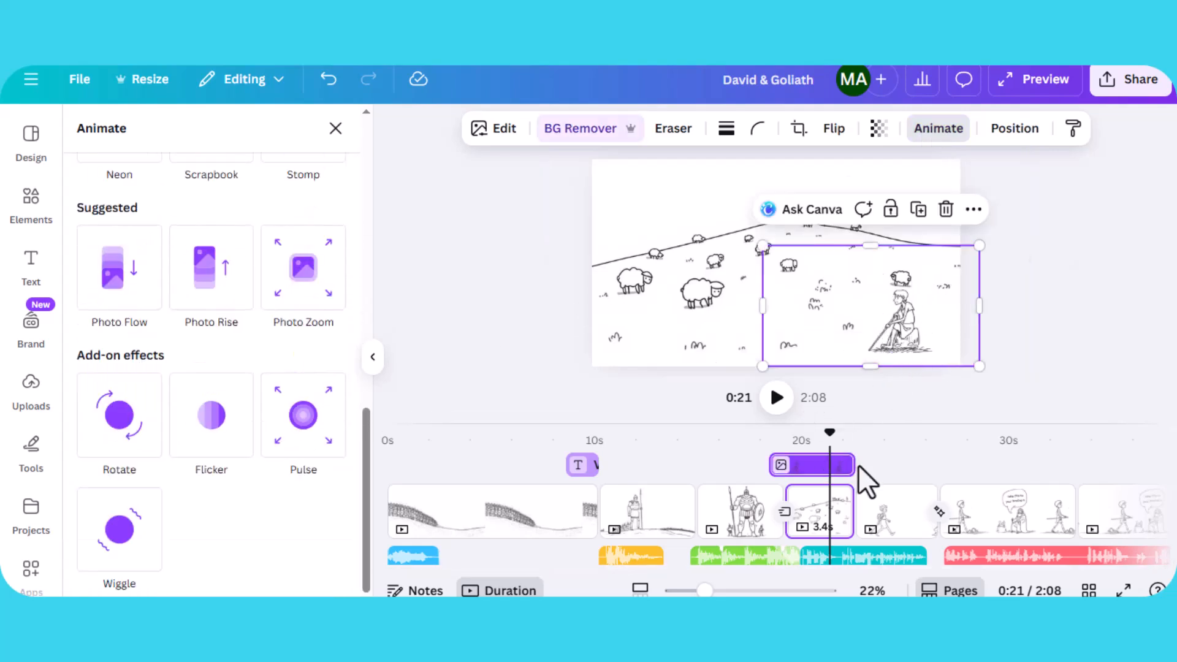
scroll(857, 462, "down", 3)
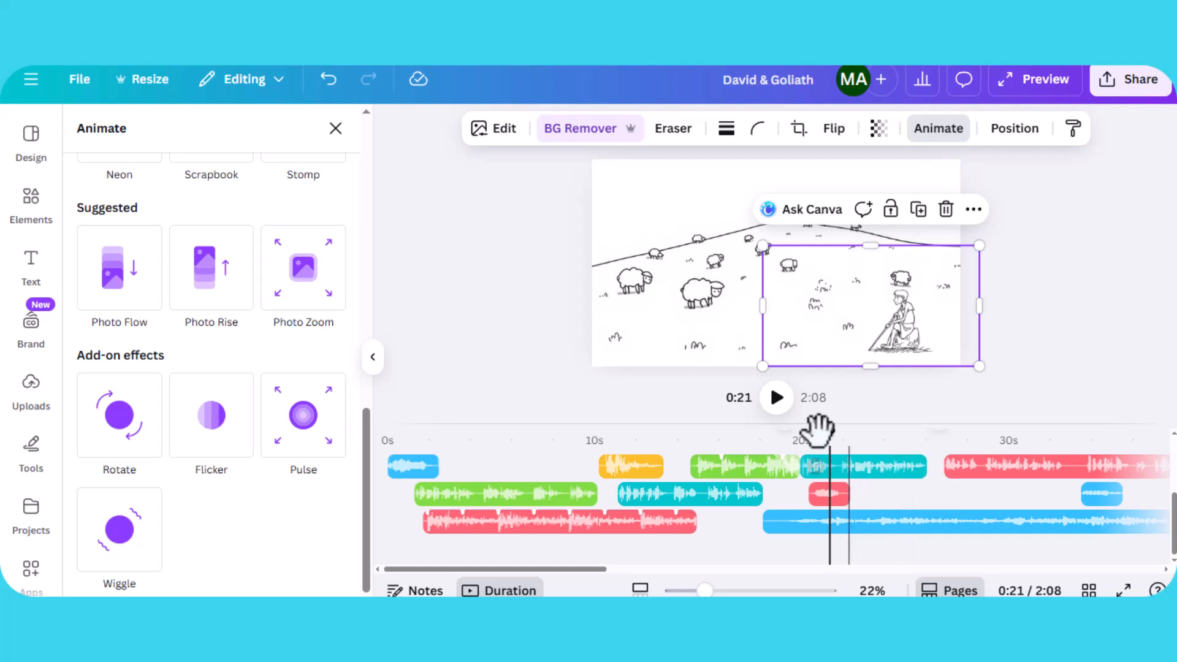
left_click_drag(783, 439, 809, 444)
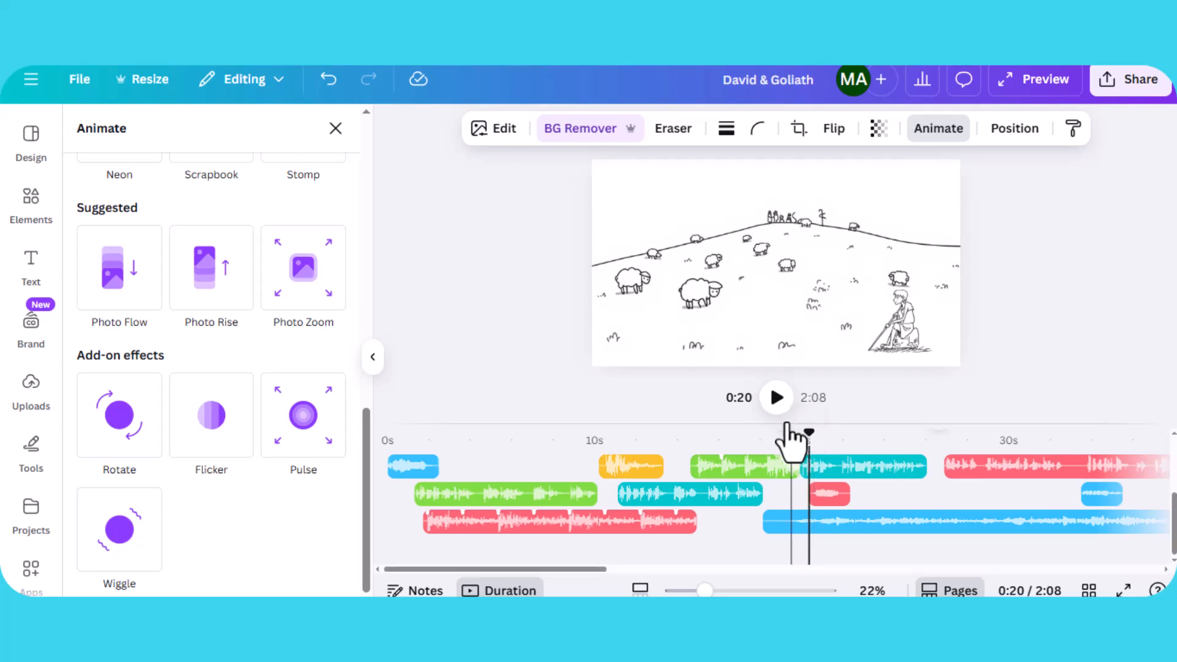
key("space")
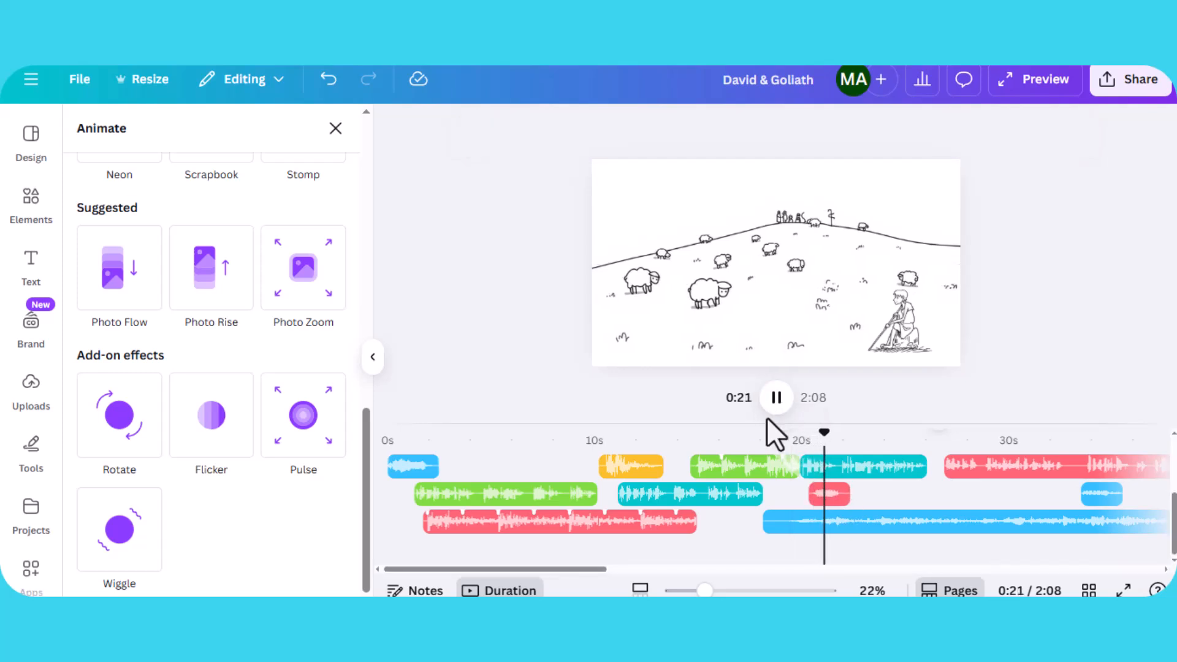
- Select the short sound clip and the War Drum track on the audio timeline and play the video through about 28 seconds
left_click(823, 493)
left_click(820, 498)
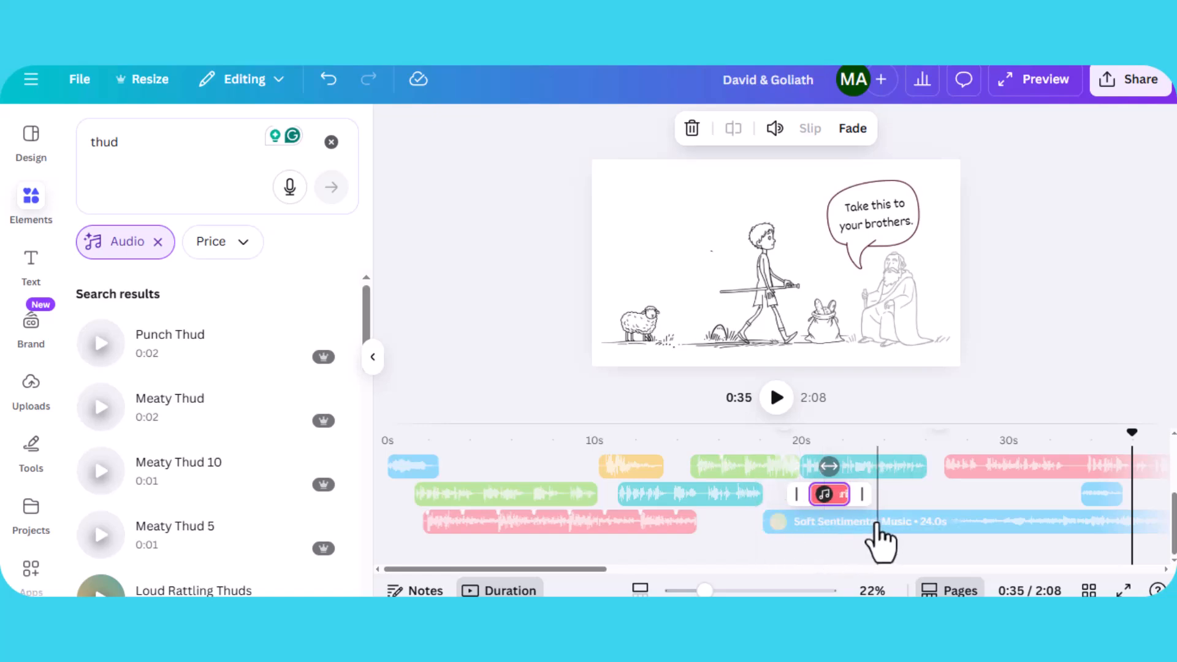
left_click(762, 474)
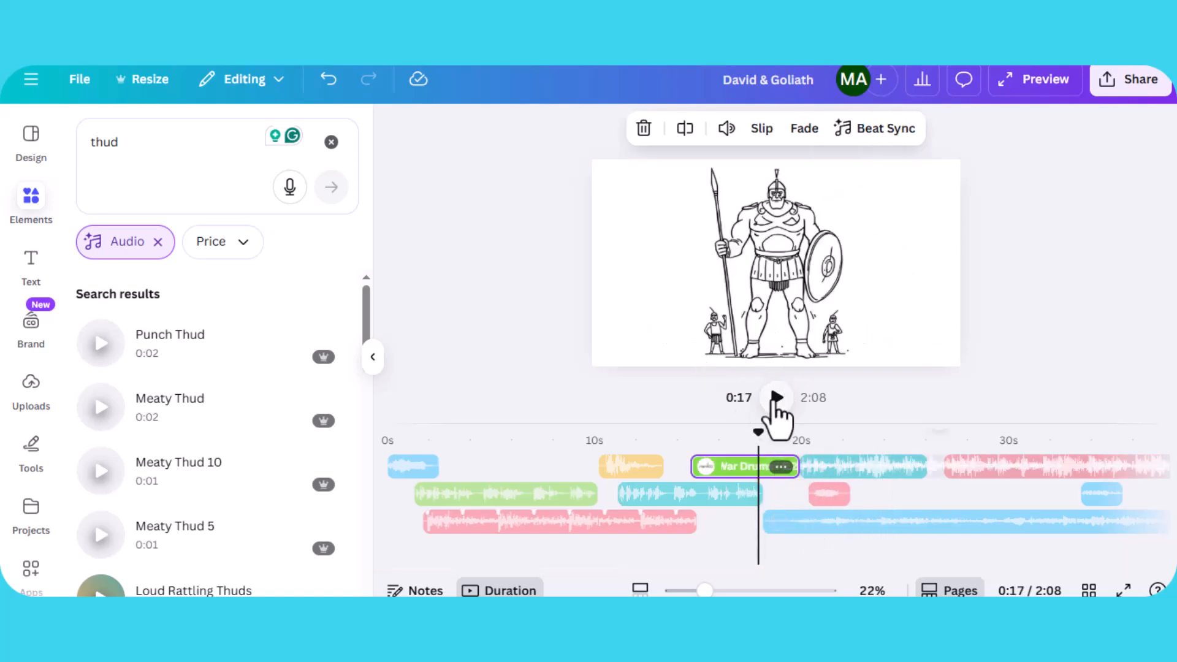
left_click(776, 398)
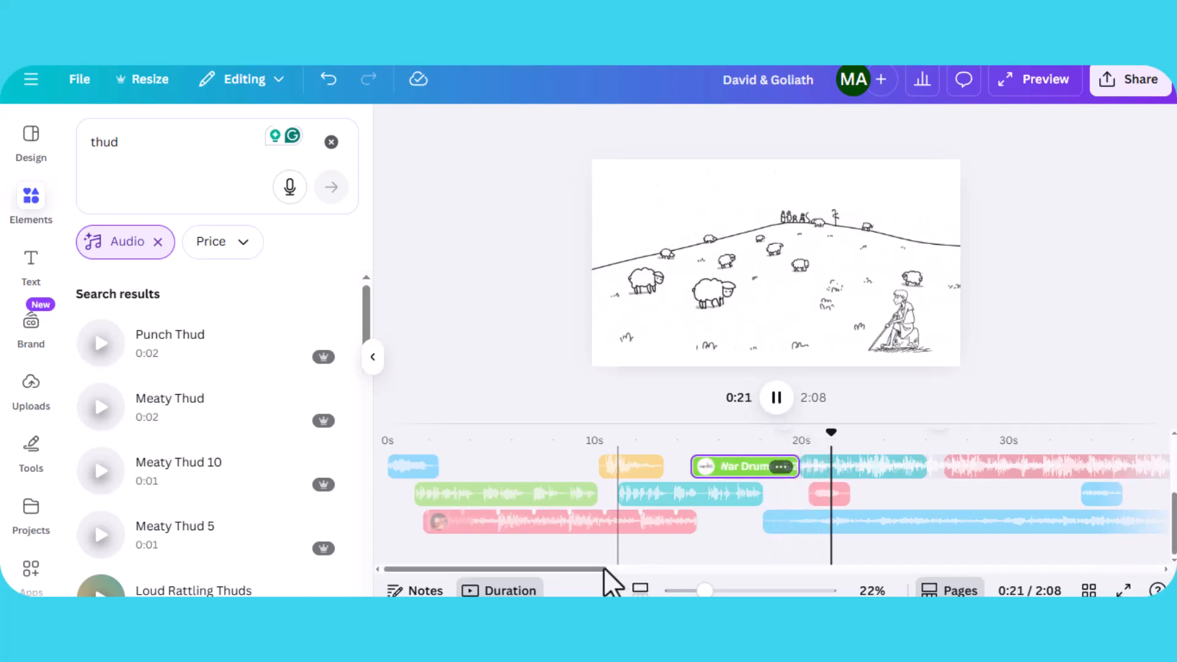
left_click_drag(586, 570, 673, 587)
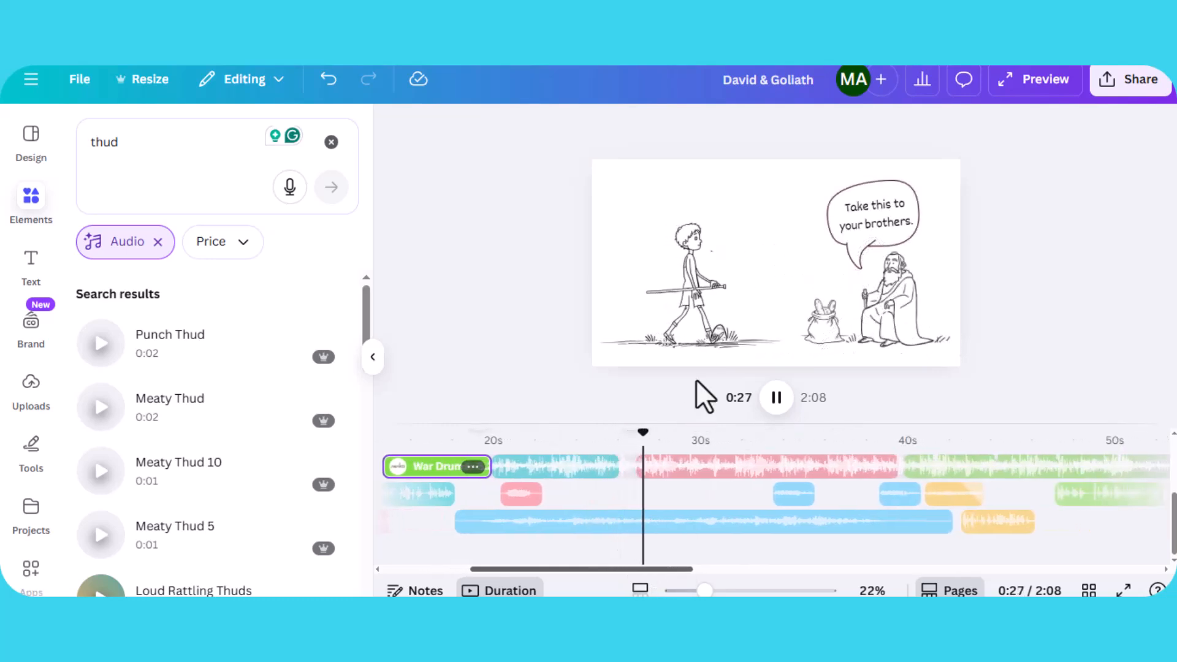
left_click(775, 397)
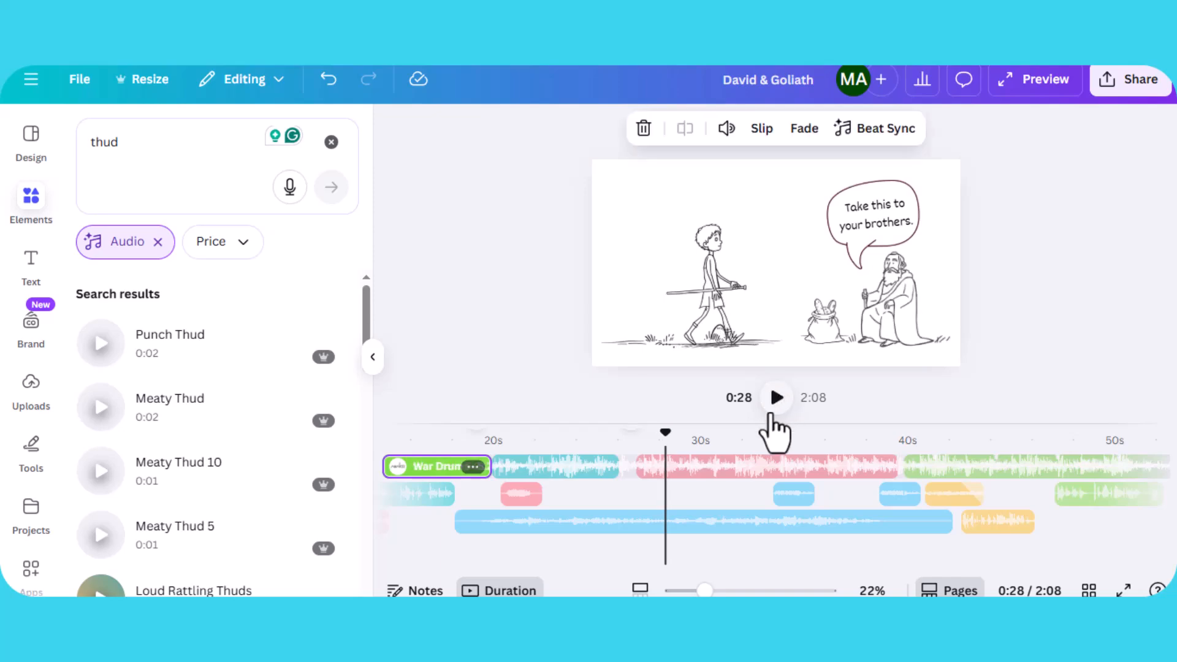
- Select the walking David image on the next page and browse the generated stick-figure images in the Canva AI history
left_click(722, 236)
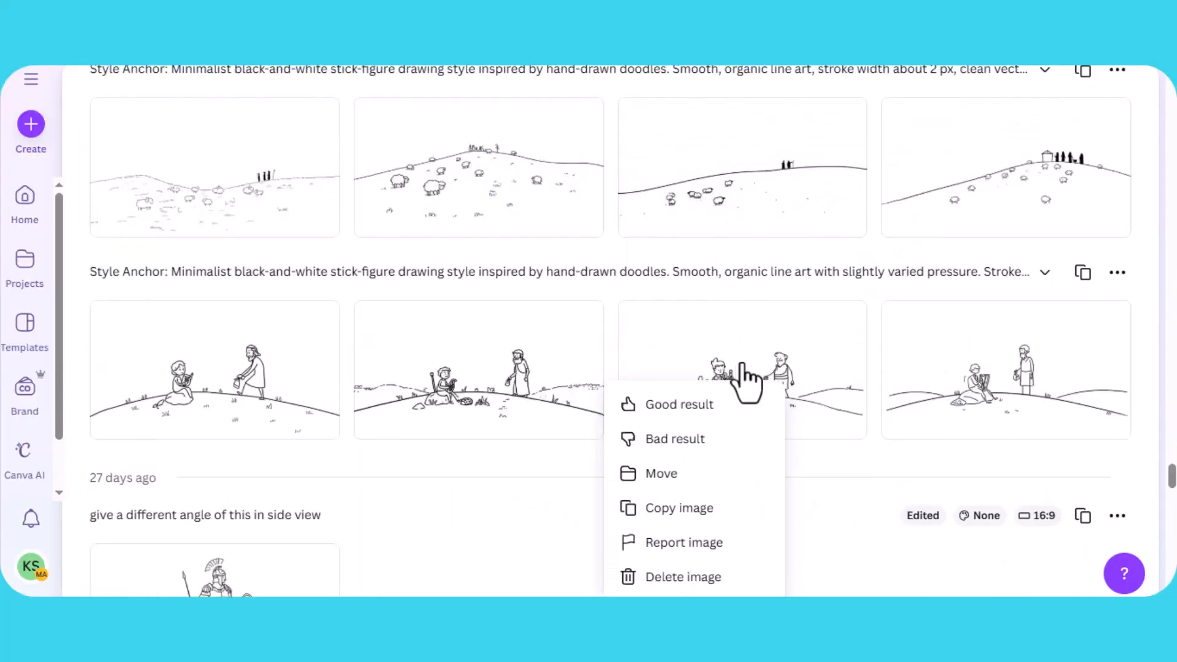
scroll(745, 380, "up", 10)
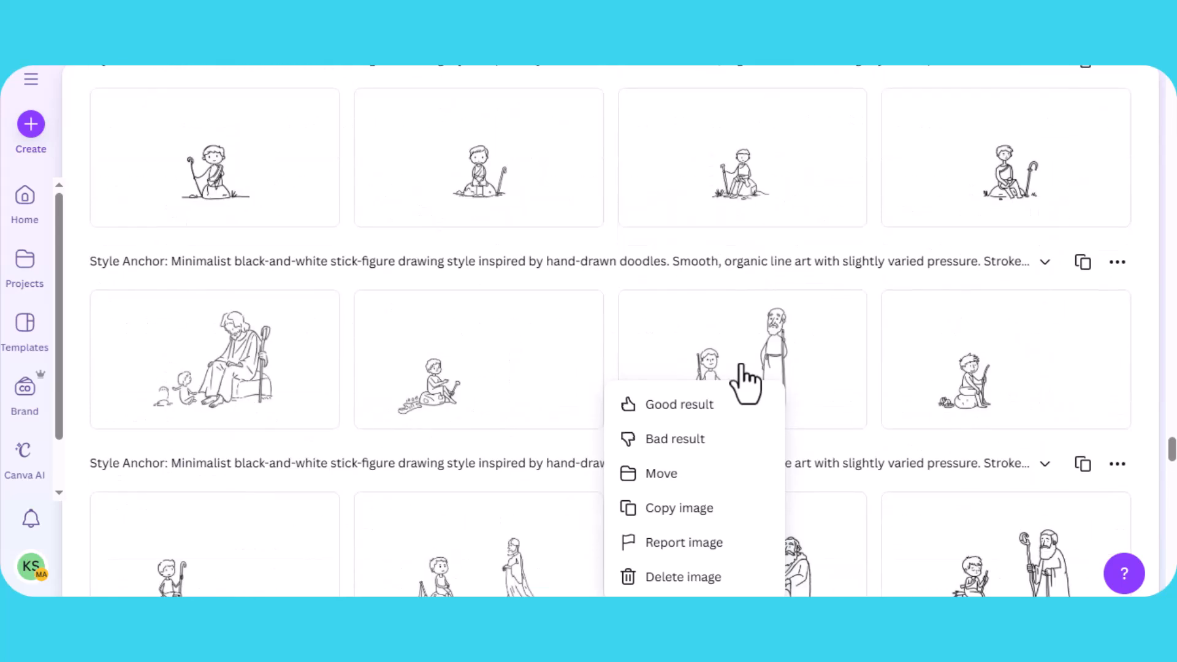
scroll(743, 371, "up", 10)
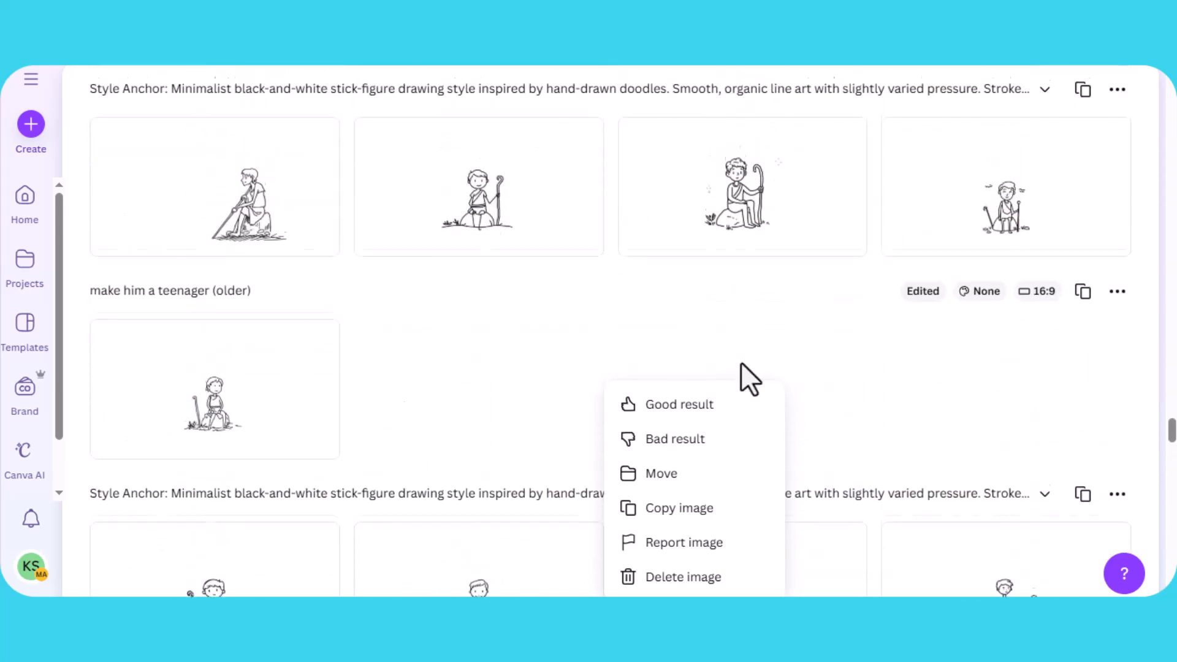
scroll(740, 365, "up", 10)
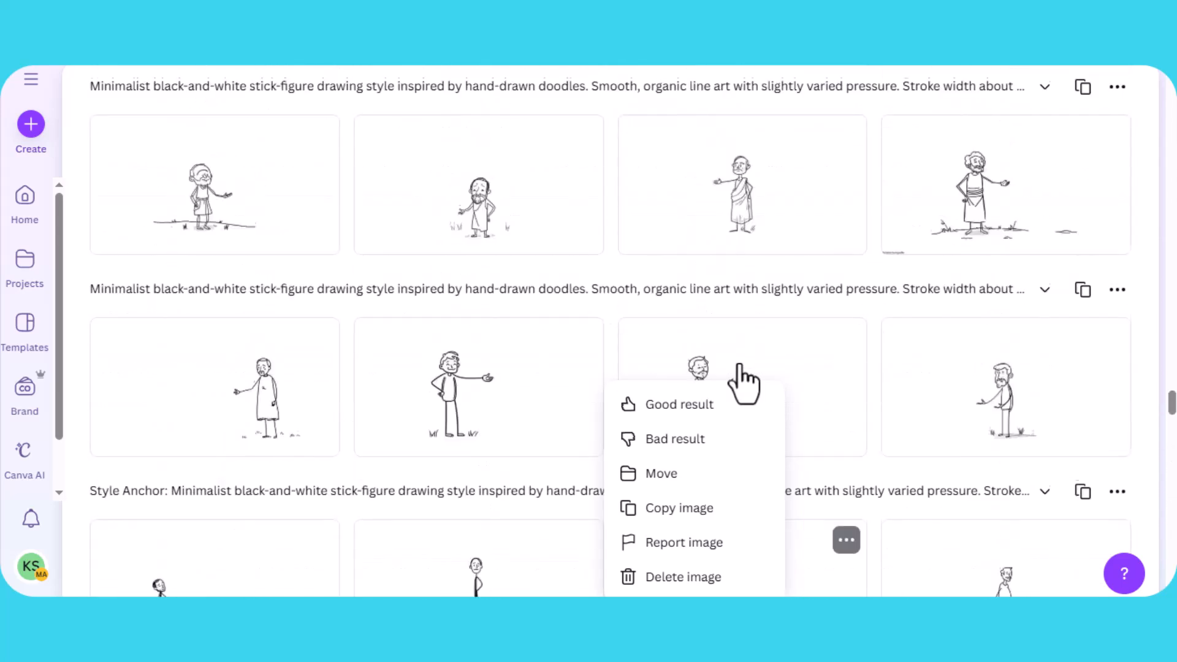
scroll(739, 368, "up", 10)
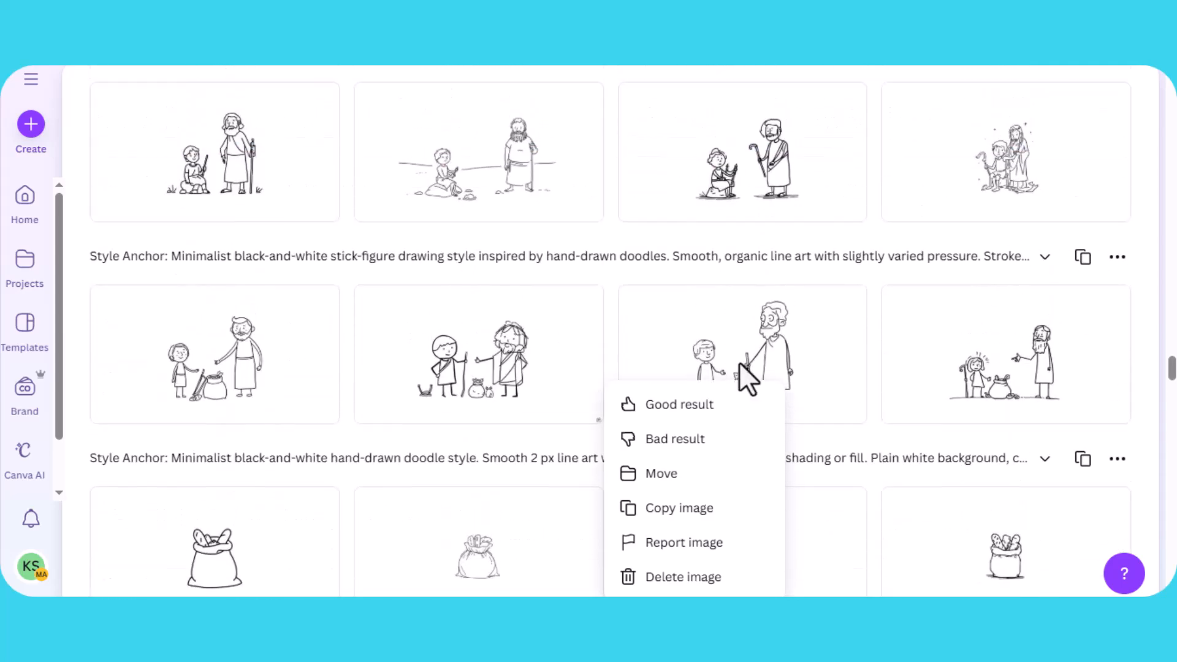
scroll(739, 368, "up", 5)
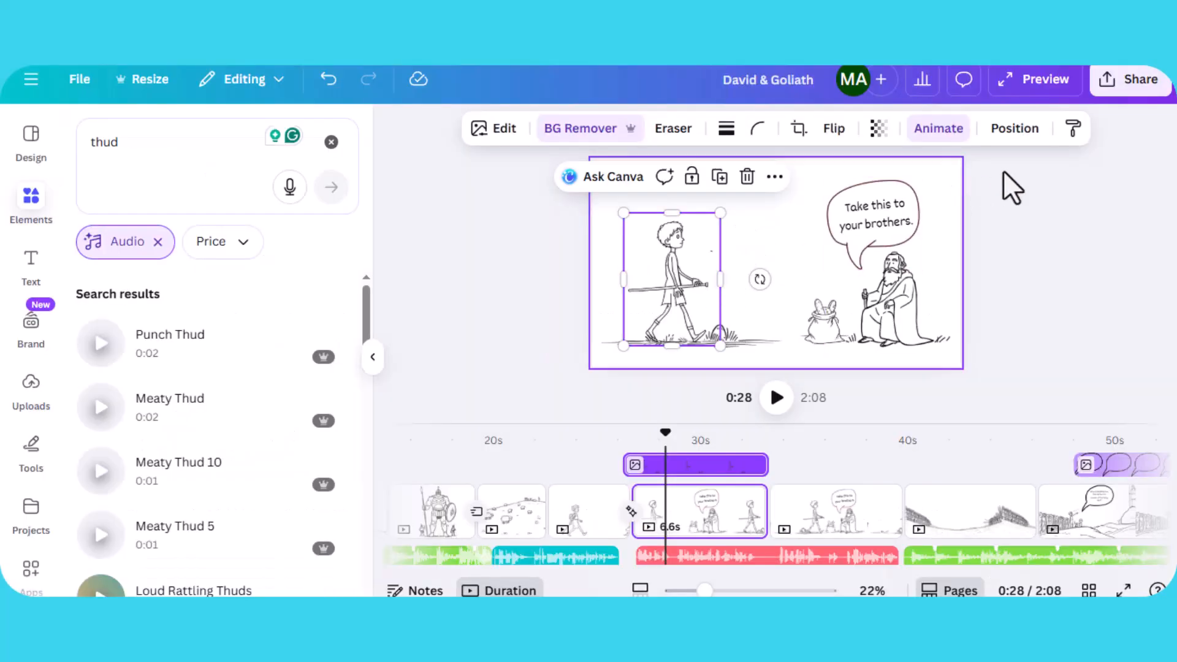
- Open the walking David image's animation path settings, review the path options, and close them
left_click(932, 132)
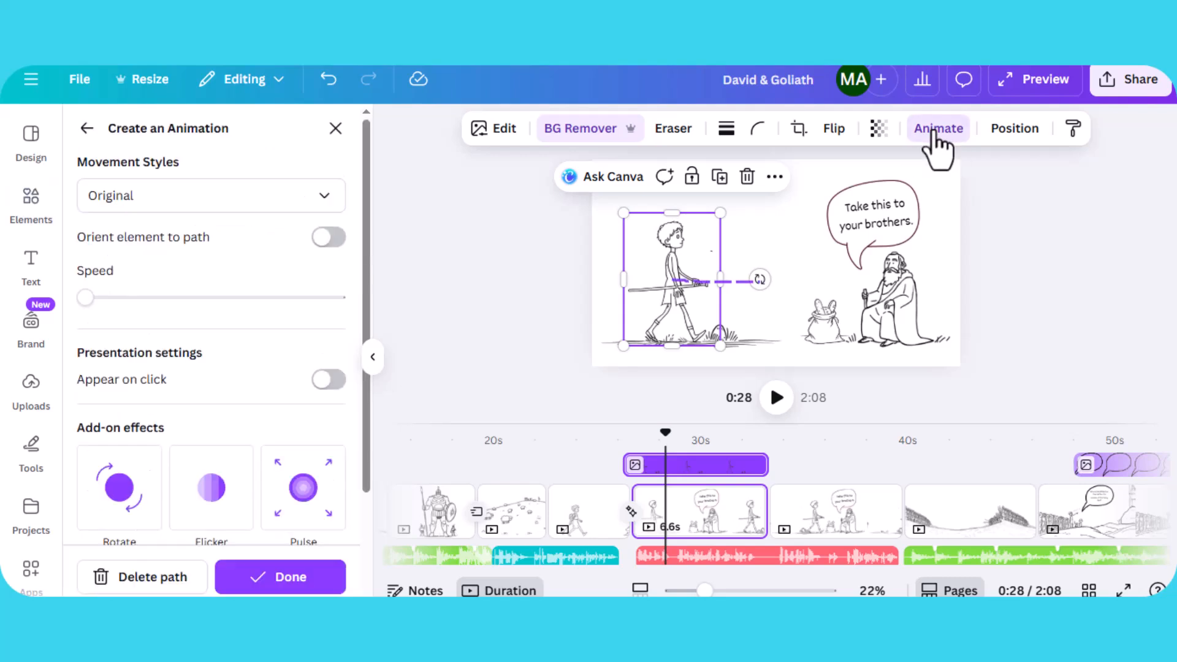
scroll(316, 465, "down", 2)
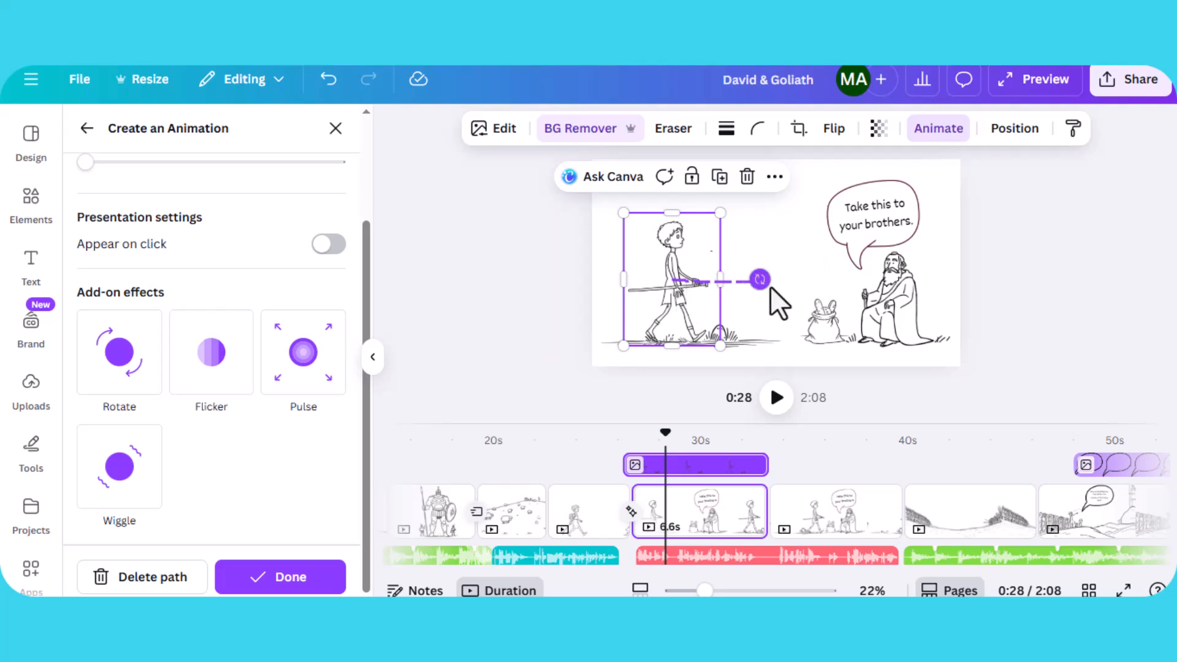
left_click(908, 319)
left_click(818, 323)
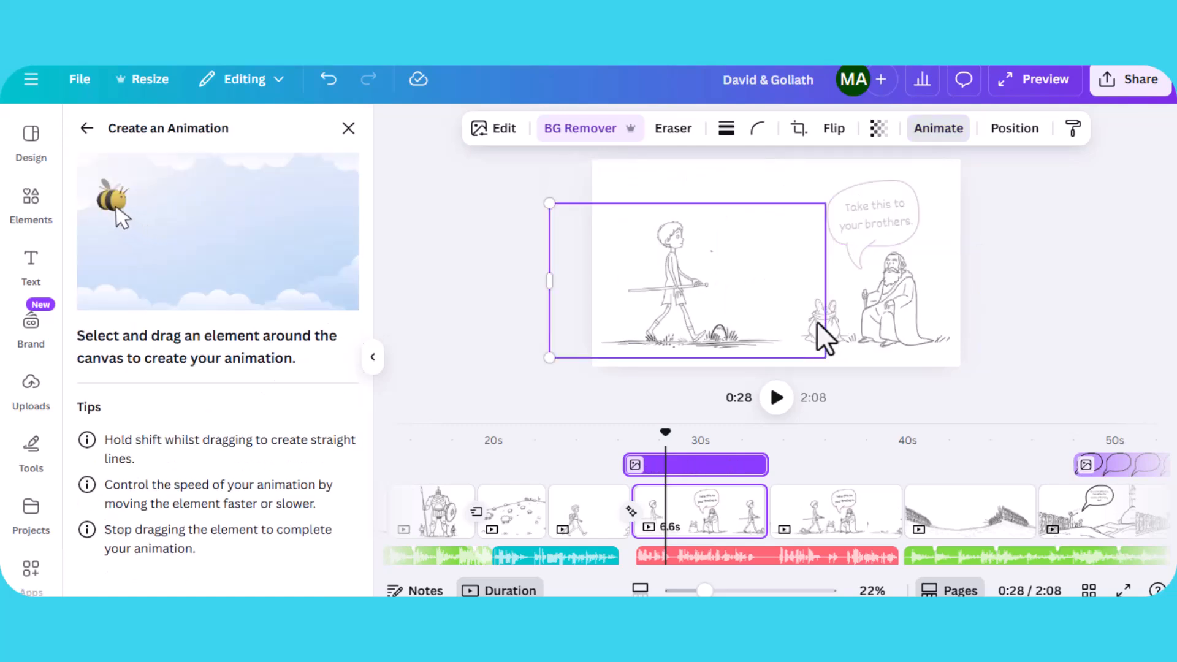
key("Escape")
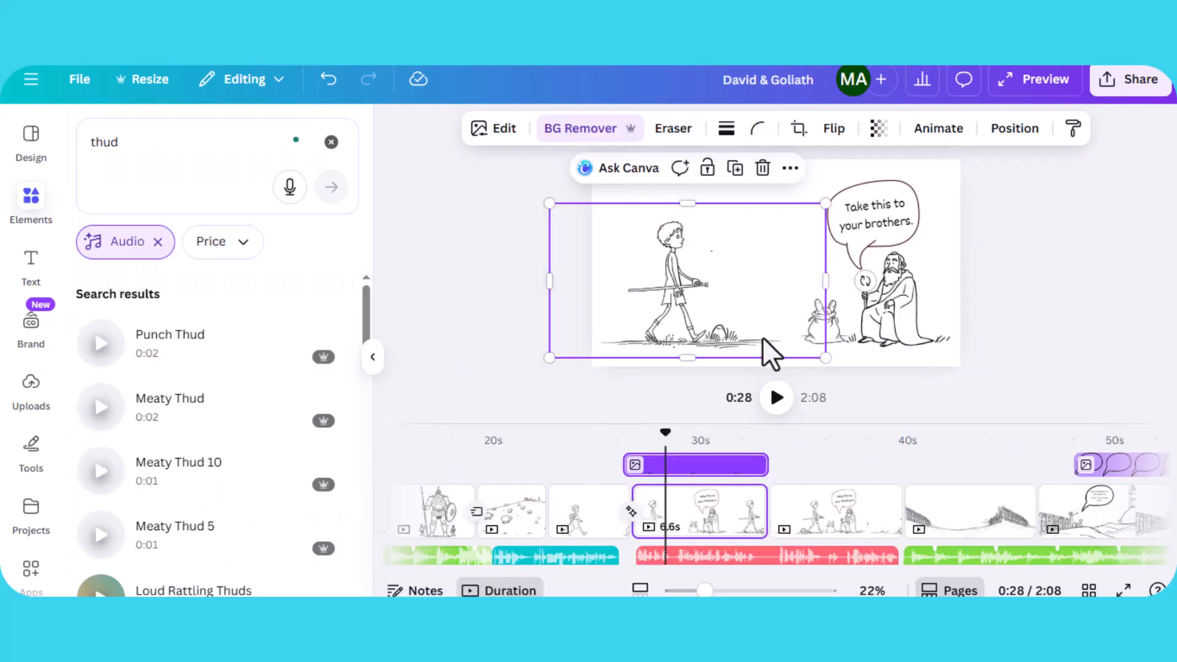
- Select the old man image and the speech bubble group on this page, and reopen the Elements panel
left_click(837, 340)
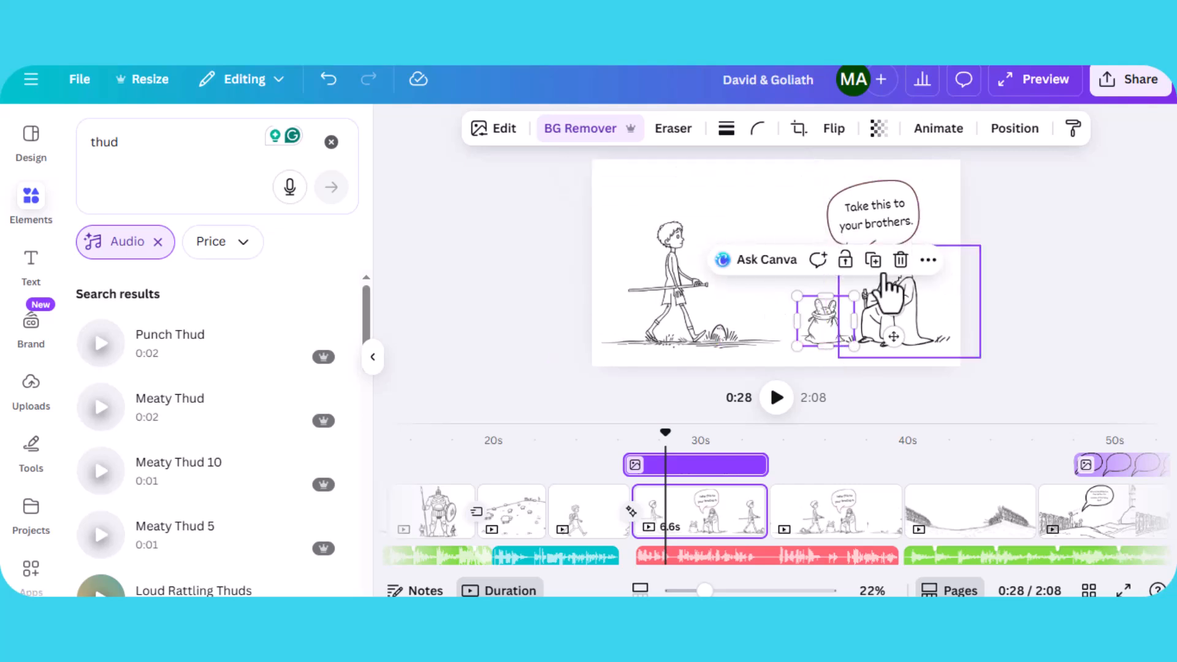
left_click(897, 208)
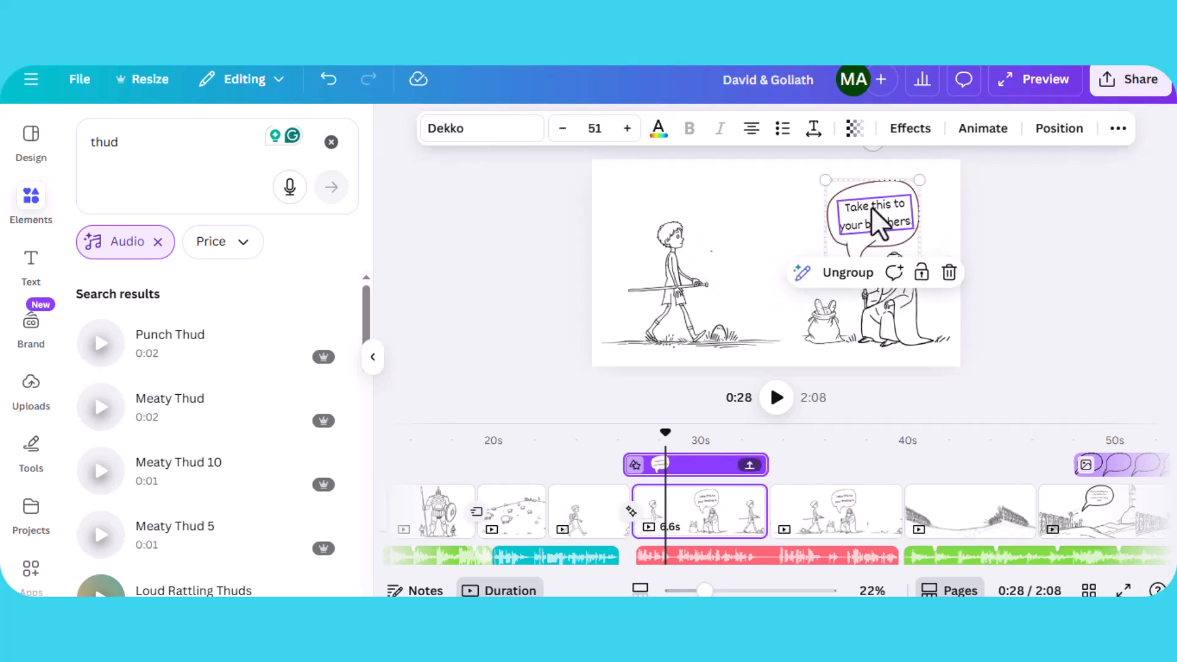
left_click(797, 189)
left_click(881, 196)
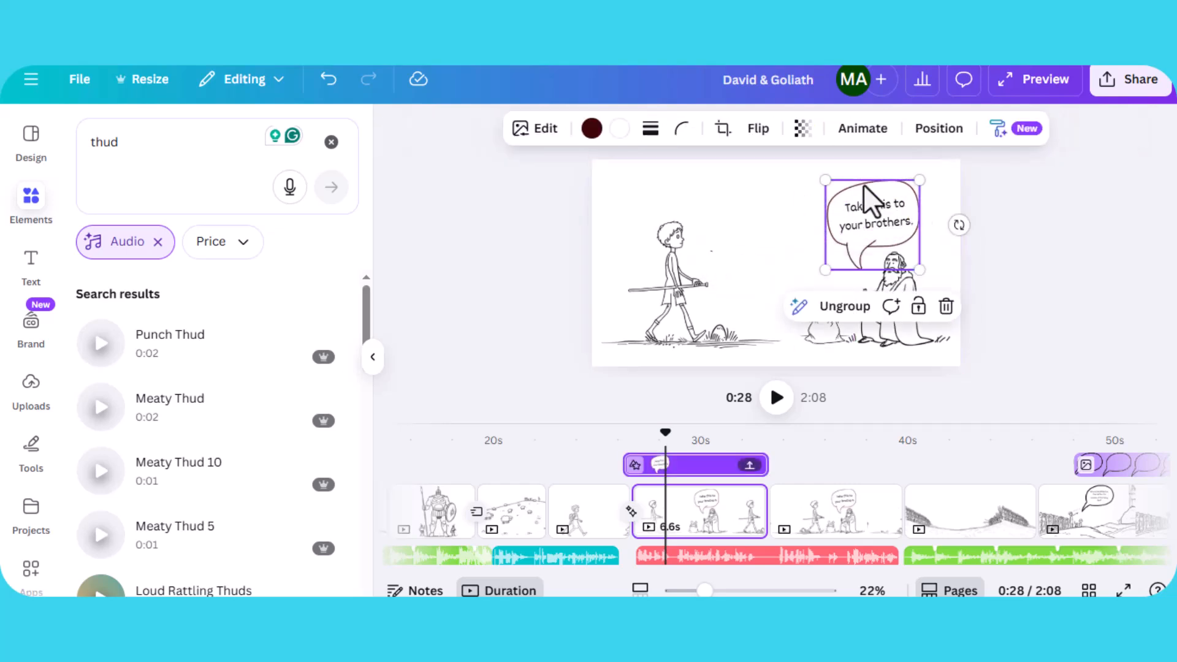
left_click(25, 202)
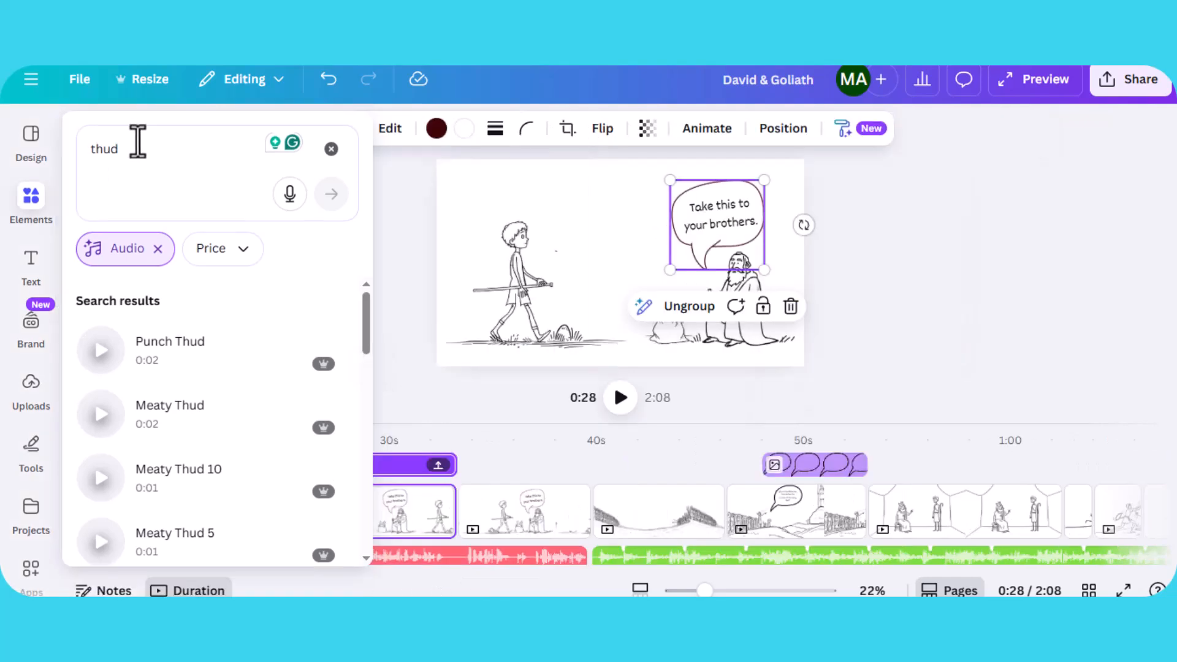
left_click(136, 141)
mouse_move(59, 143)
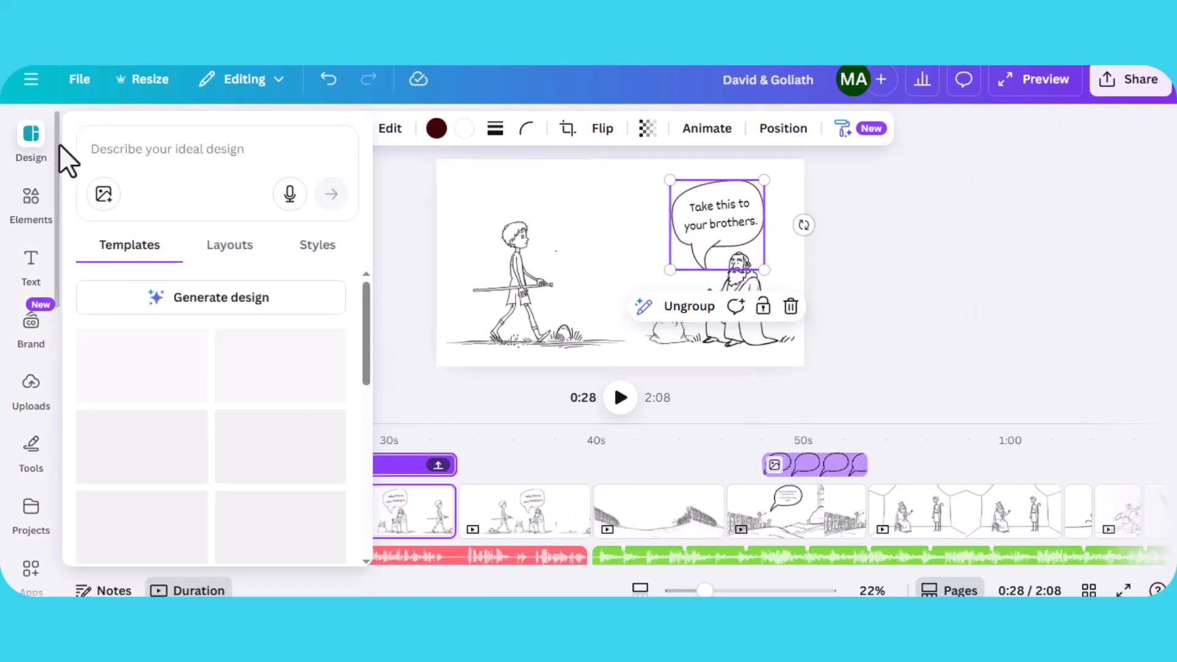
key("l")
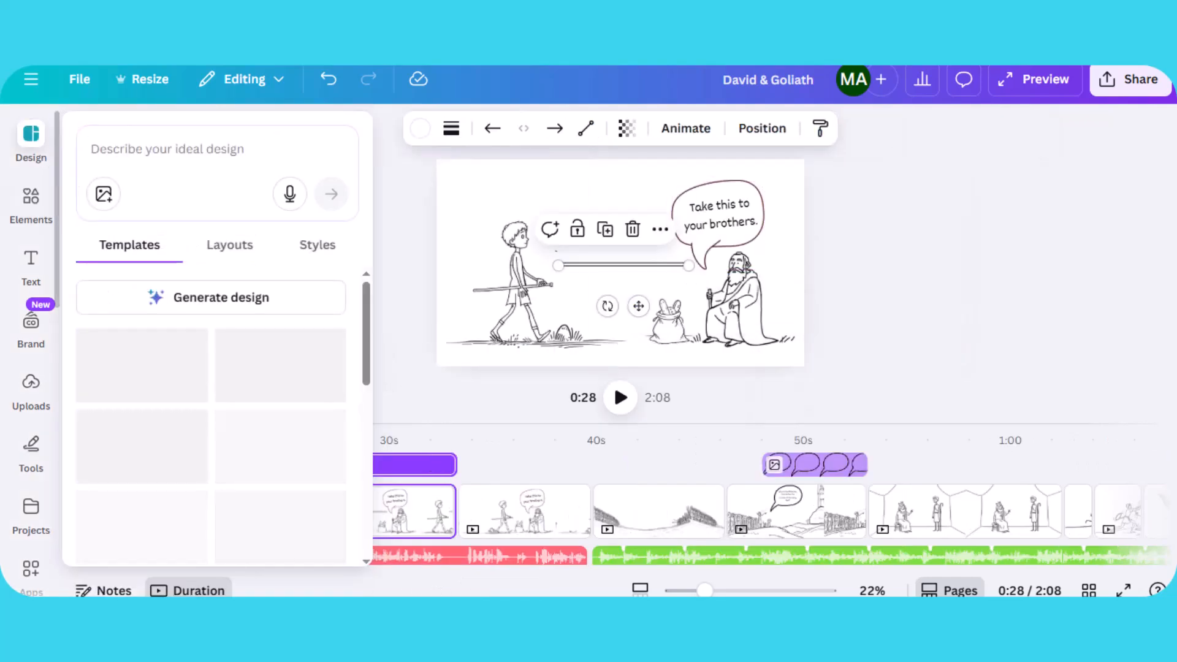
key("t")
left_click(198, 148)
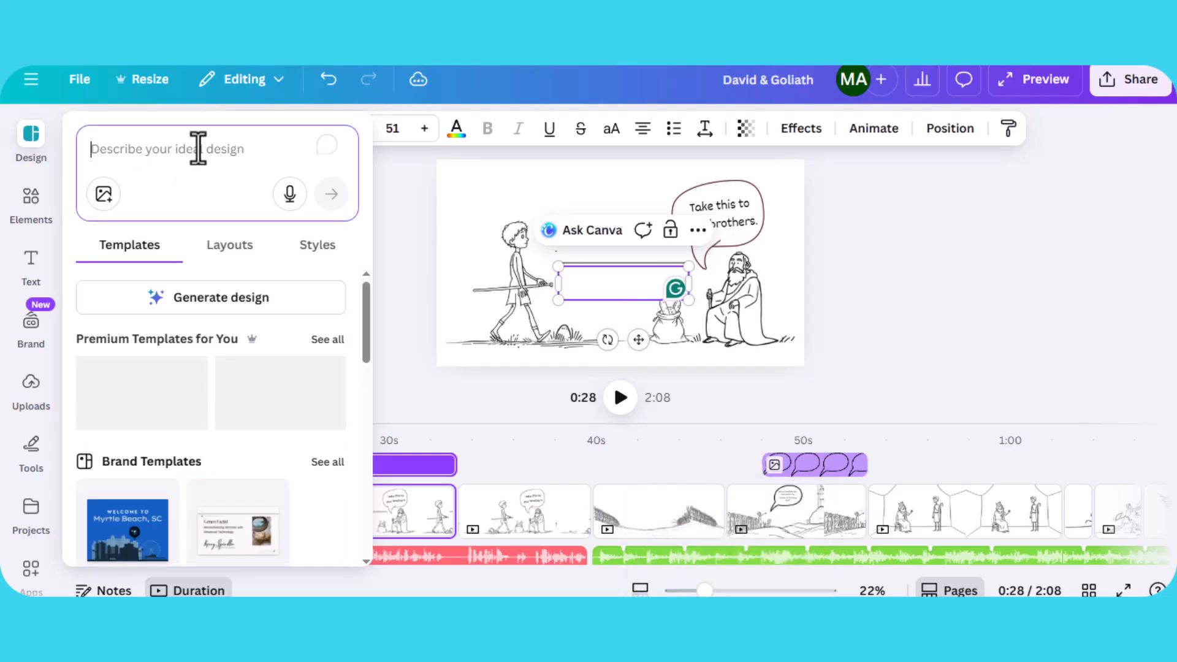
type("ca")
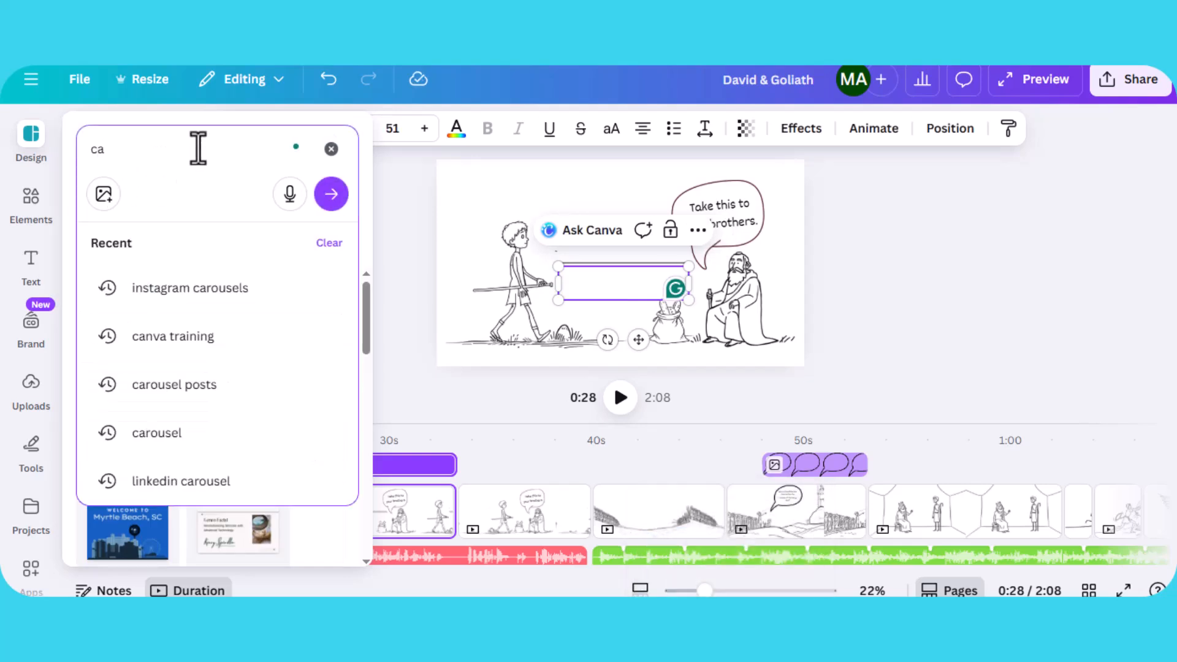
type("llout")
key("Return")
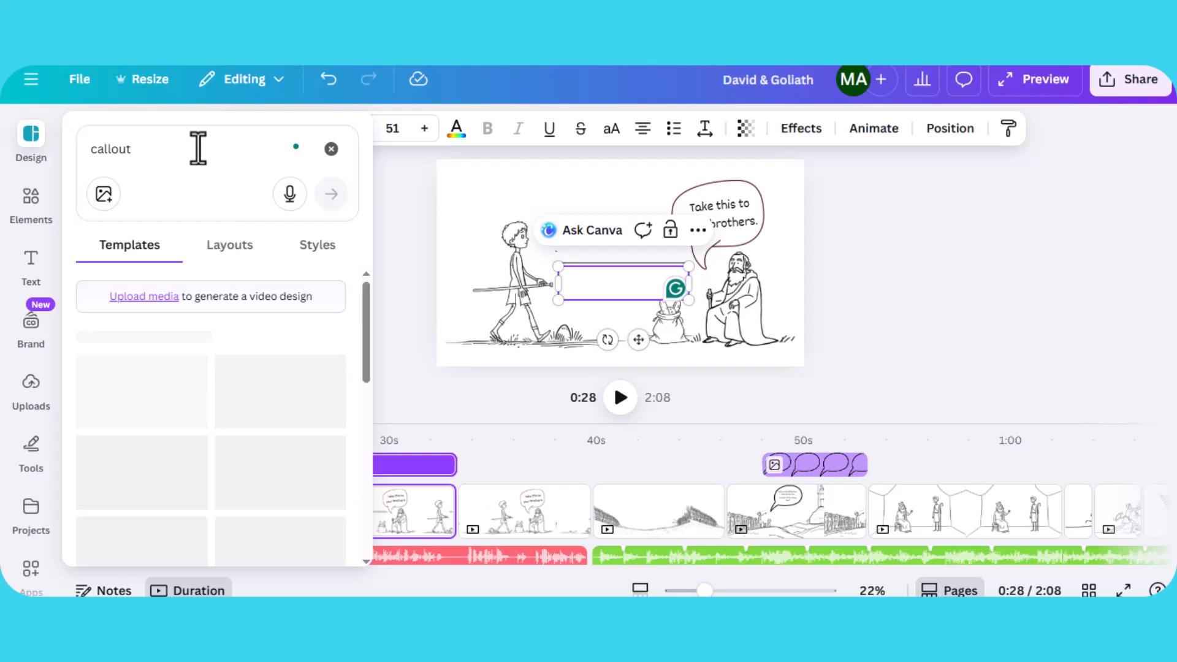
- Search the elements for callout graphics, switching the filter from audio to graphics
left_click(48, 217)
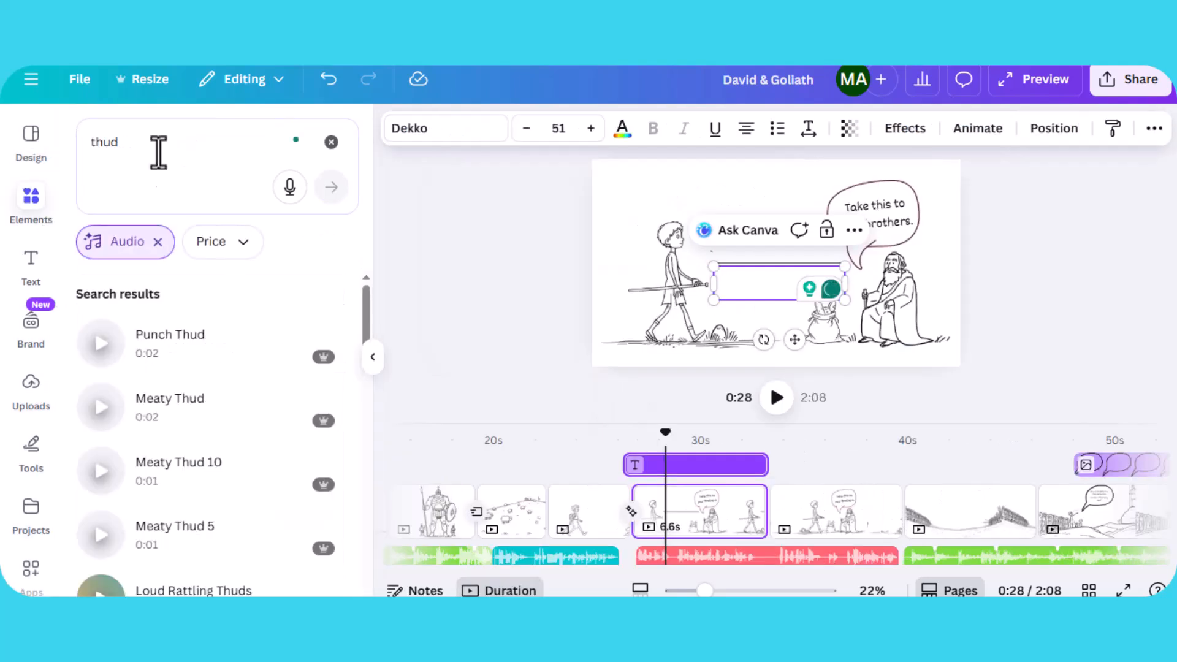
left_click(158, 152)
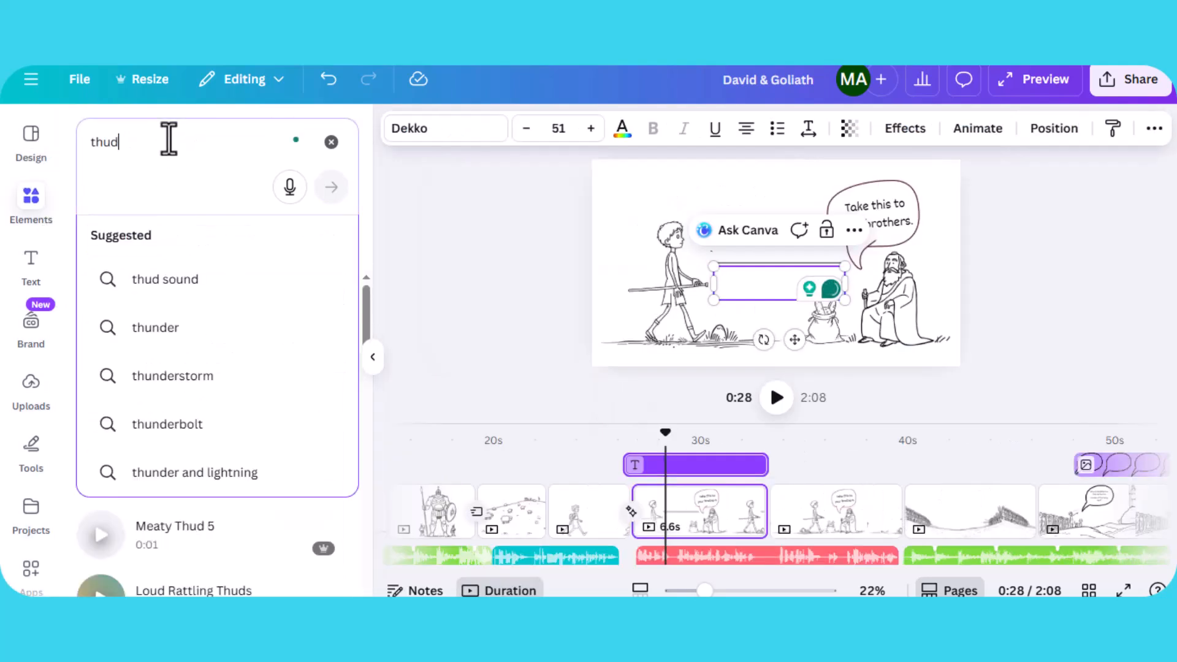
key("ctrl+a")
type("callout")
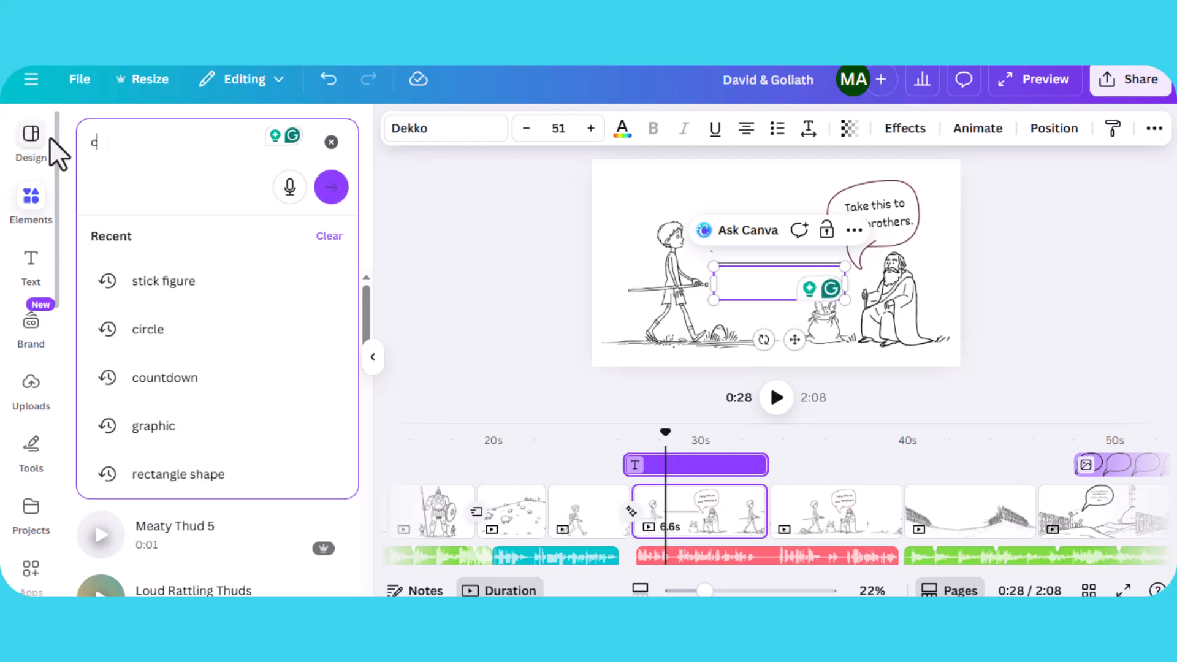
key("Return")
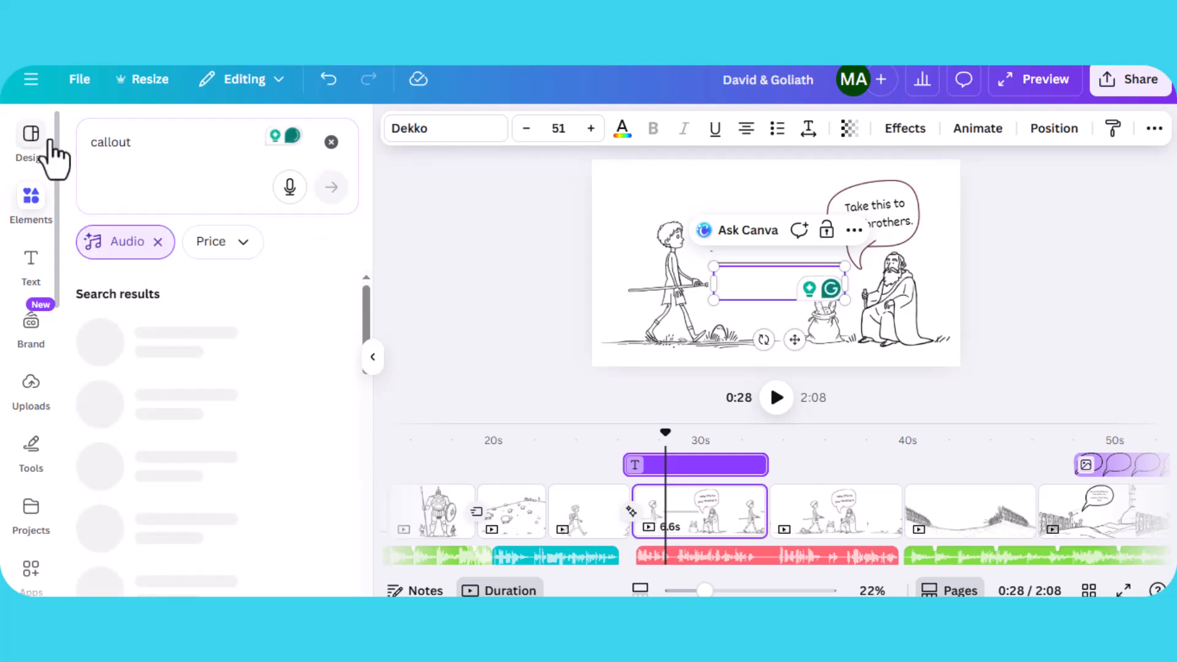
left_click(157, 242)
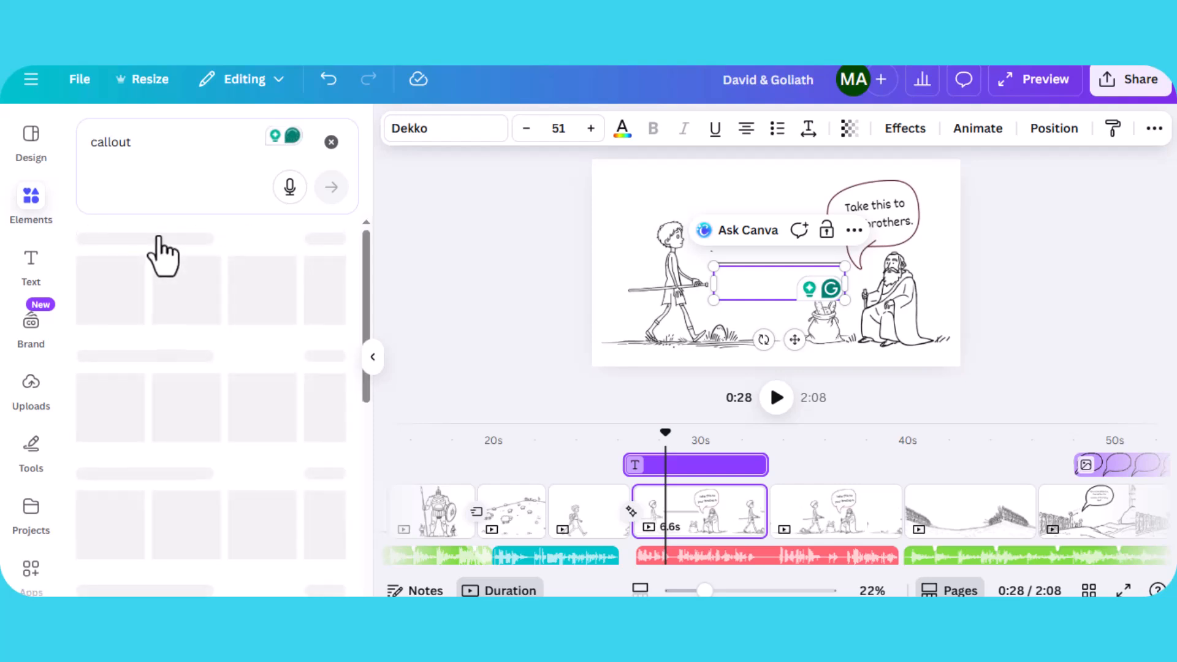
left_click(330, 299)
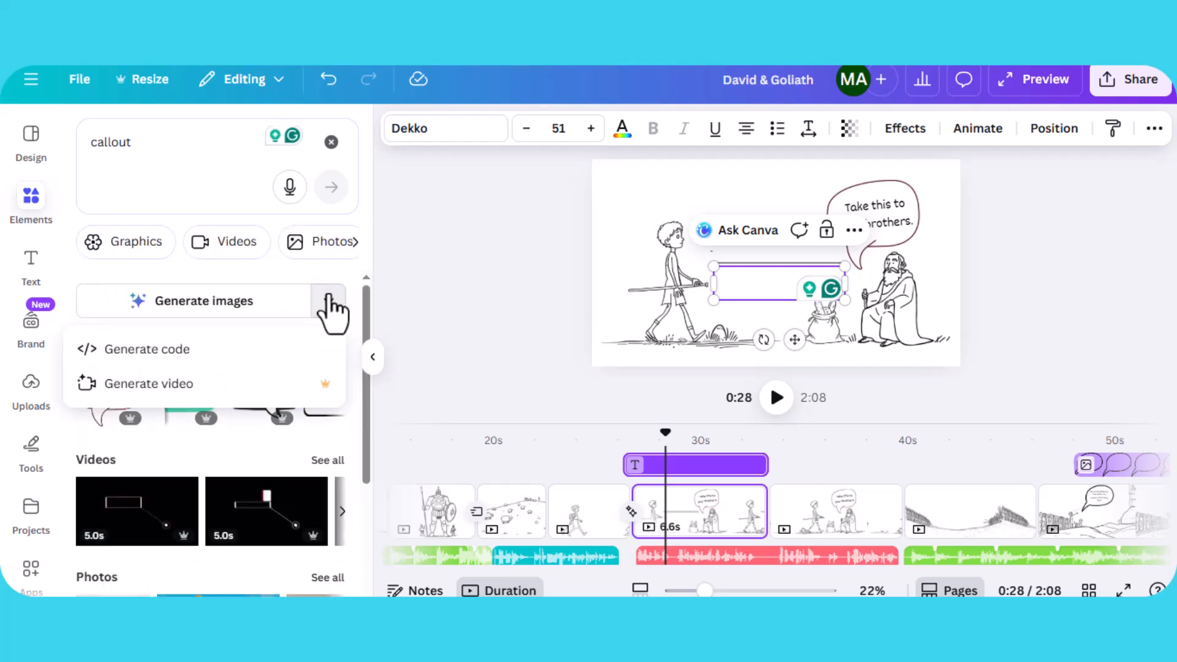
left_click(132, 244)
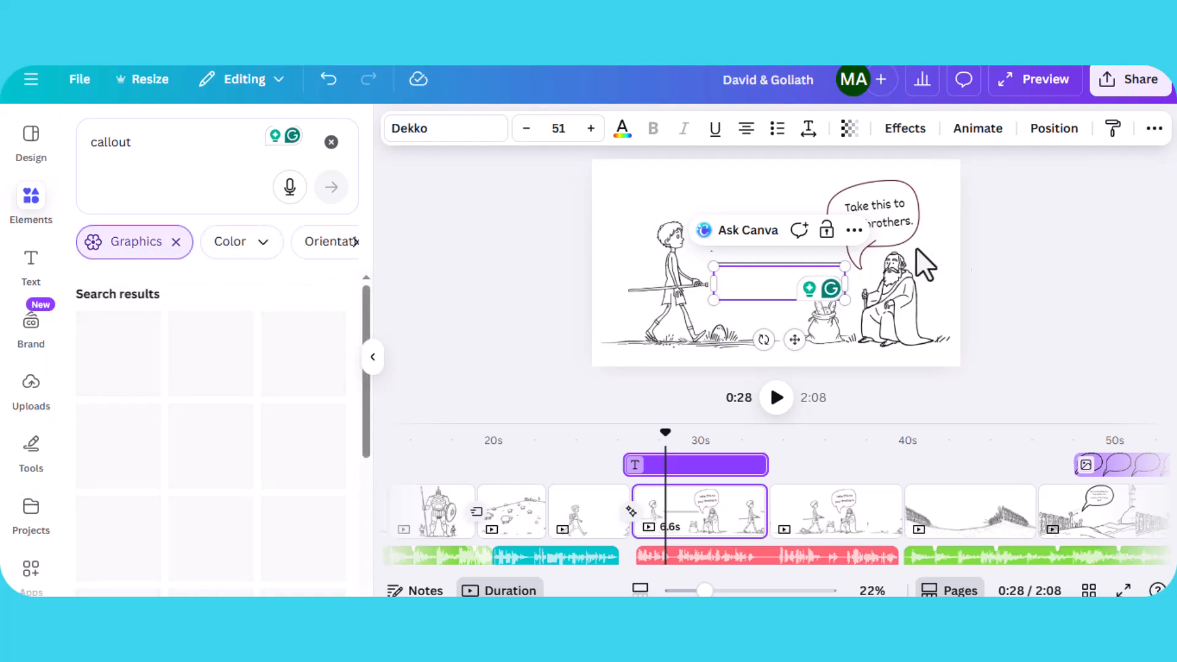
- Select the speech bubble's text on this page and move the playhead to about 29 seconds
left_click(932, 215)
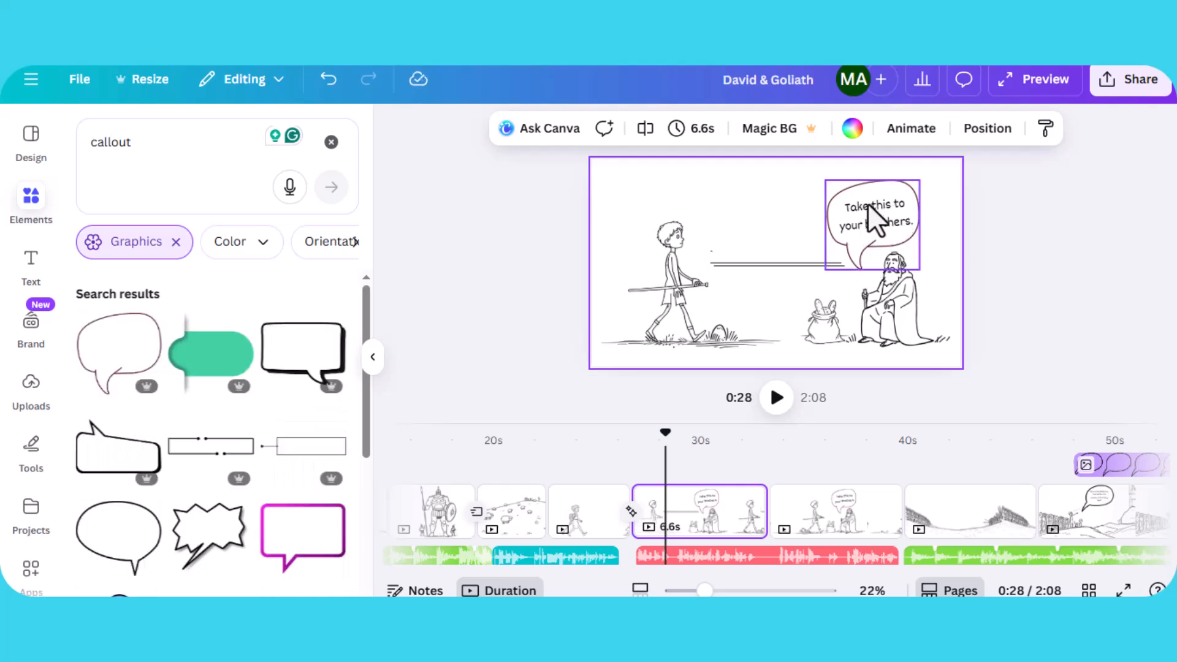
left_click(866, 204)
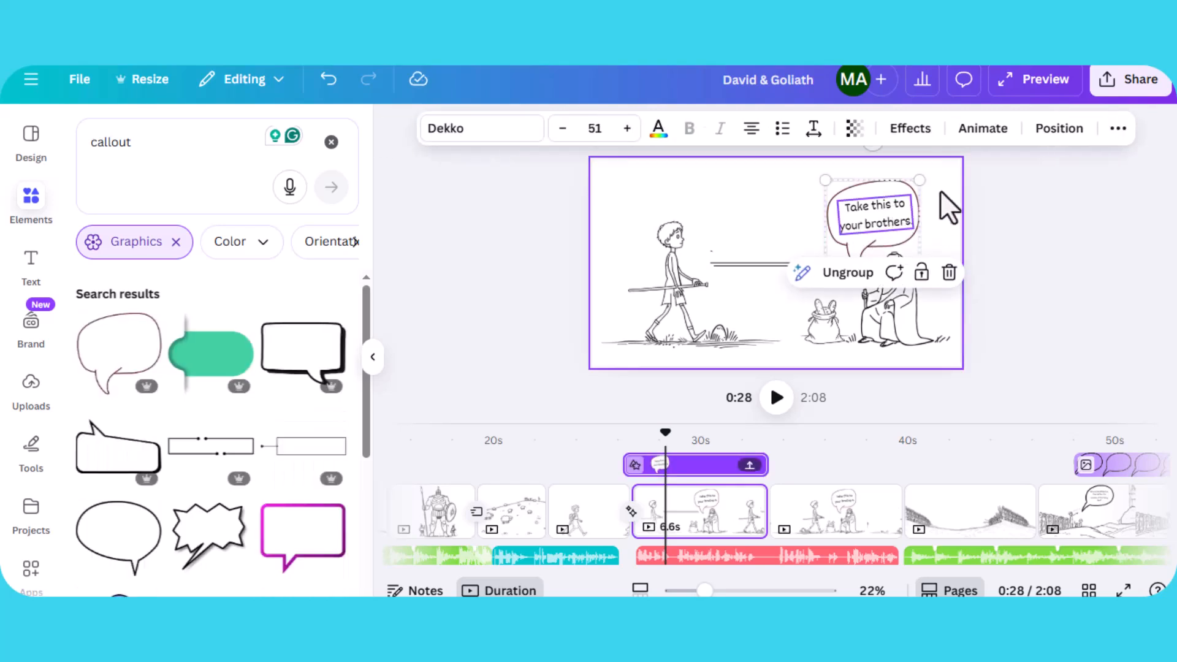
left_click(939, 190)
left_click(861, 211)
left_click(933, 200)
left_click(857, 219)
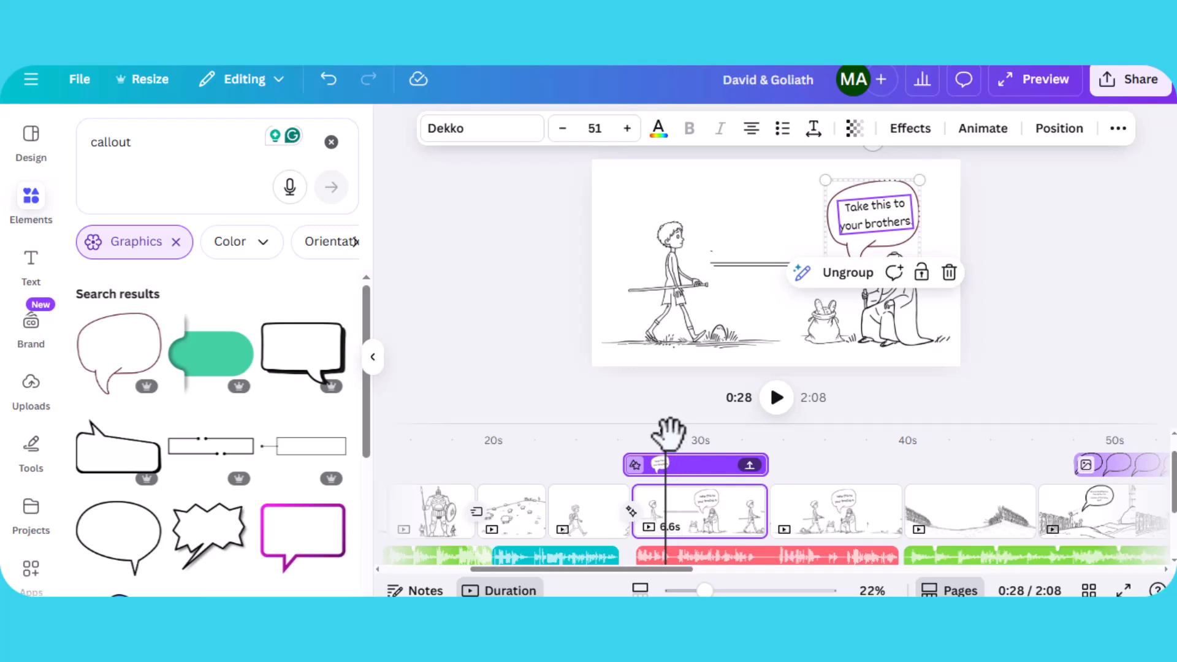
left_click_drag(642, 437, 685, 436)
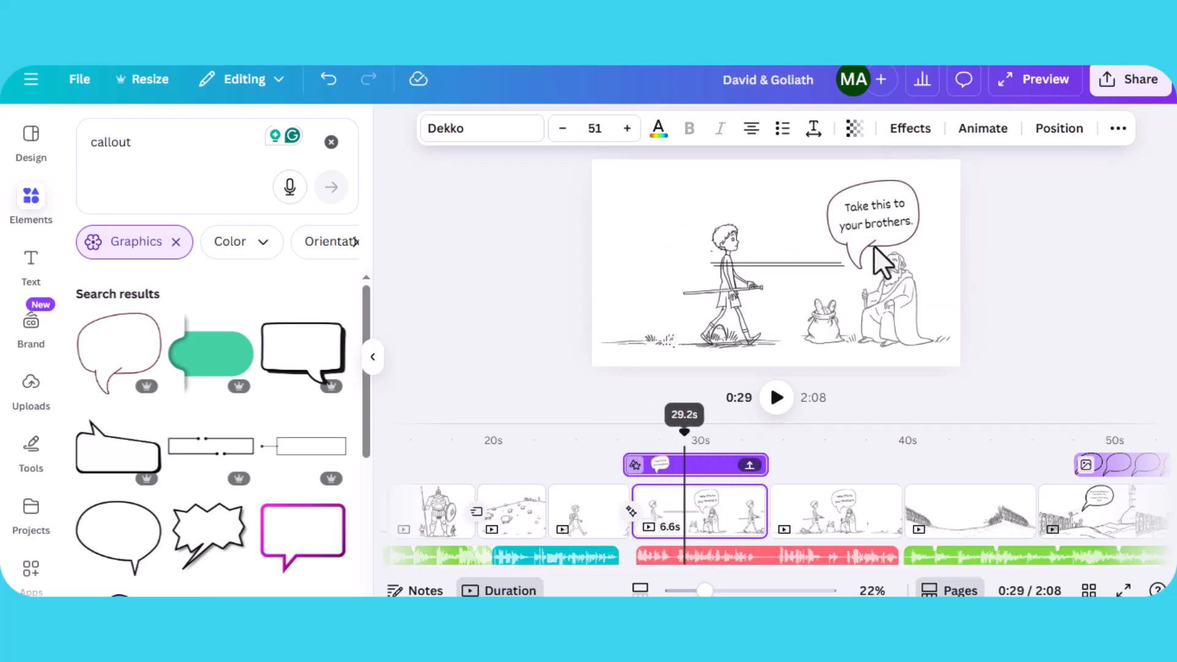
left_click(871, 216)
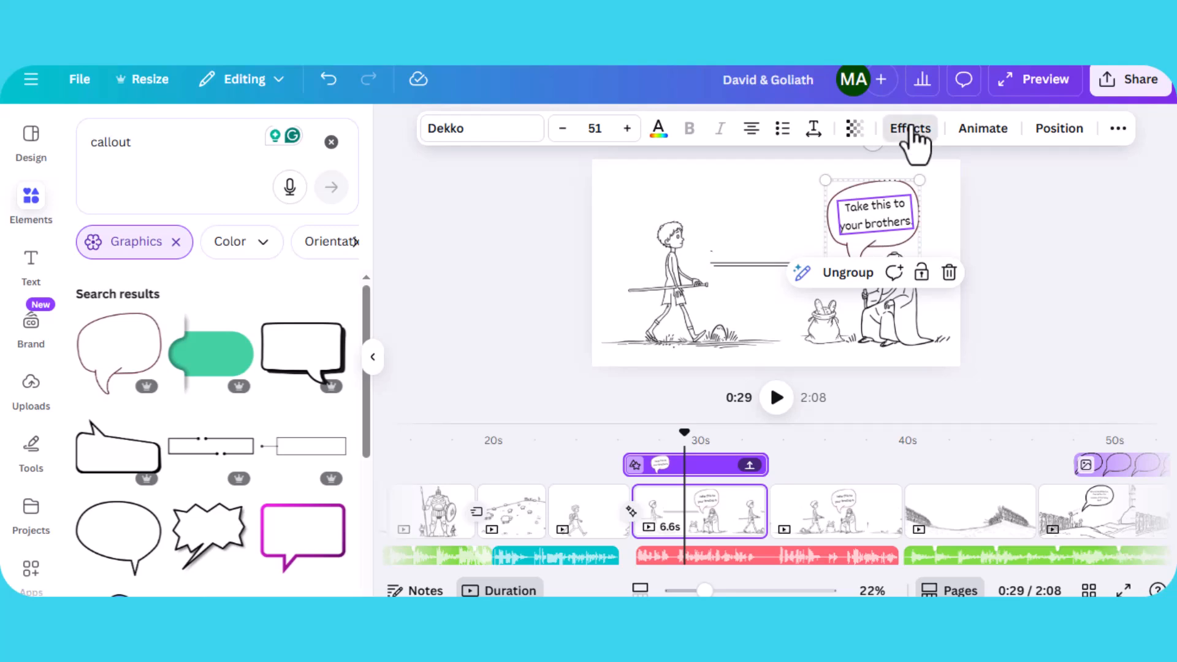
- Try the Typewriter, Ascend and Shift text animations on the bubble text, then undo the recent changes
left_click(911, 128)
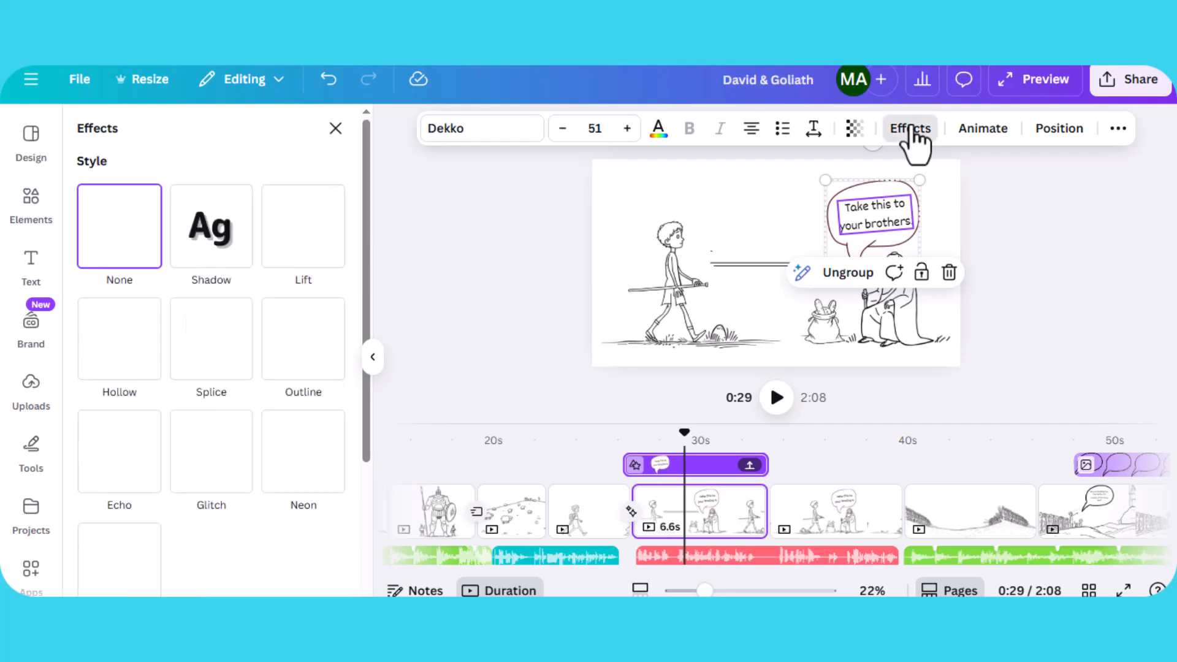
left_click(993, 131)
scroll(132, 472, "down", 2)
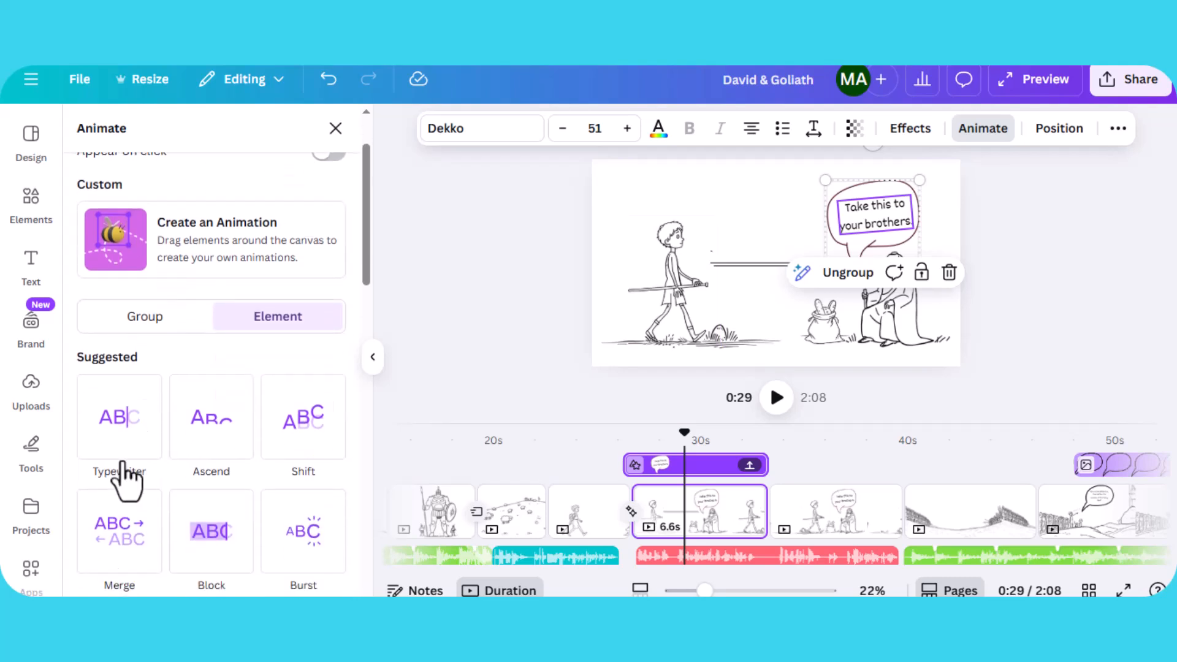
left_click(119, 463)
left_click(195, 453)
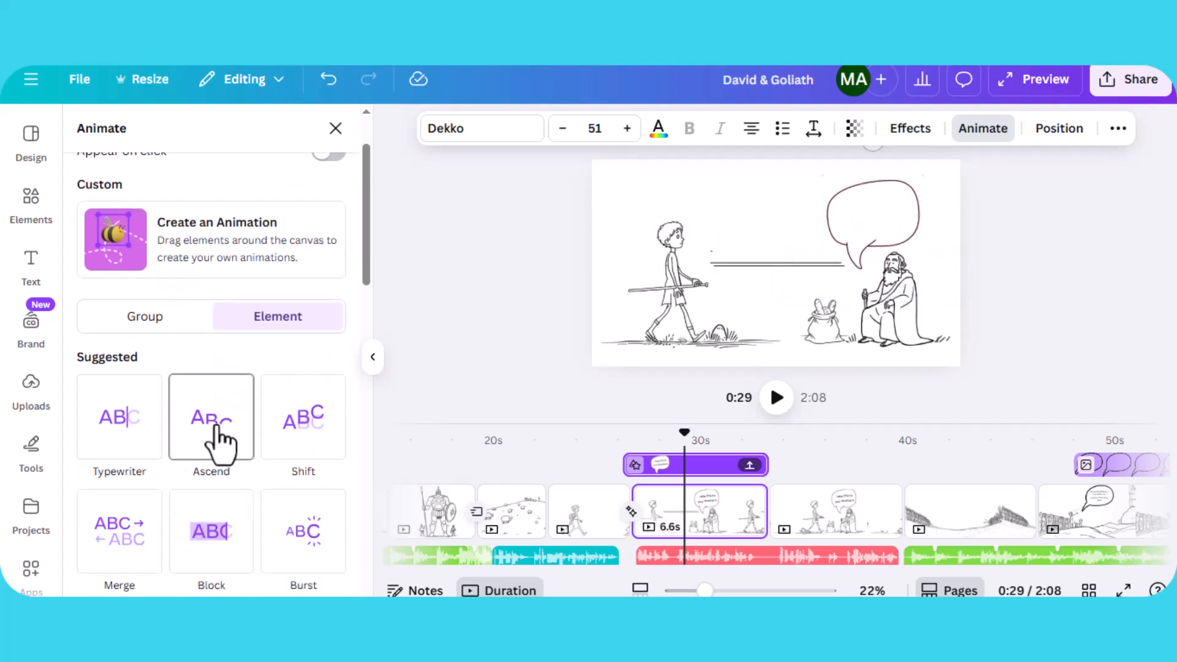
left_click(317, 443)
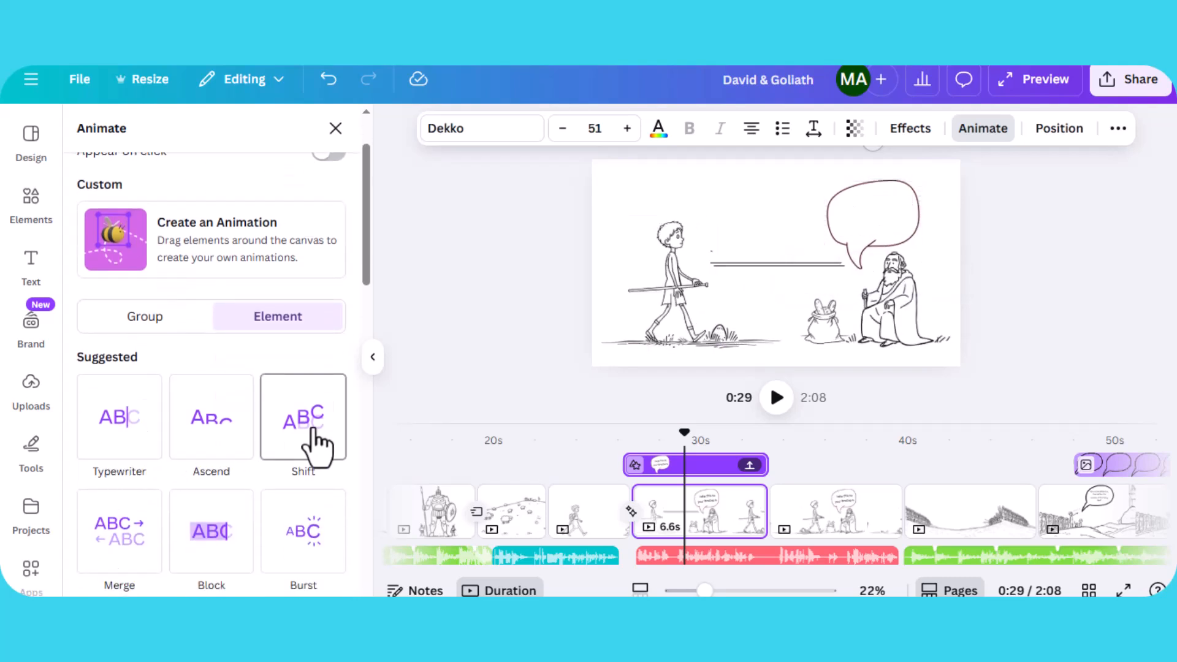
left_click(758, 264)
key("ctrl+z")
key("ctrl+z")
key("ctrl+z")
key("ctrl+z")
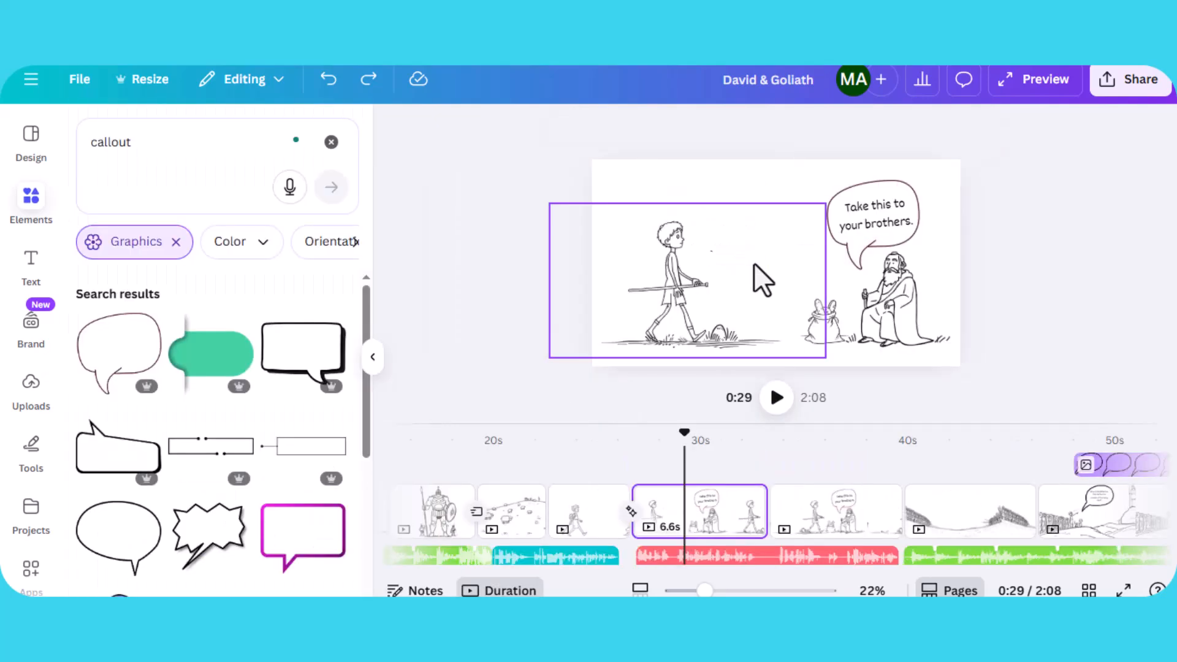
- Play the page, then apply the Flicker add-on animation effect to the old man image
left_click(755, 171)
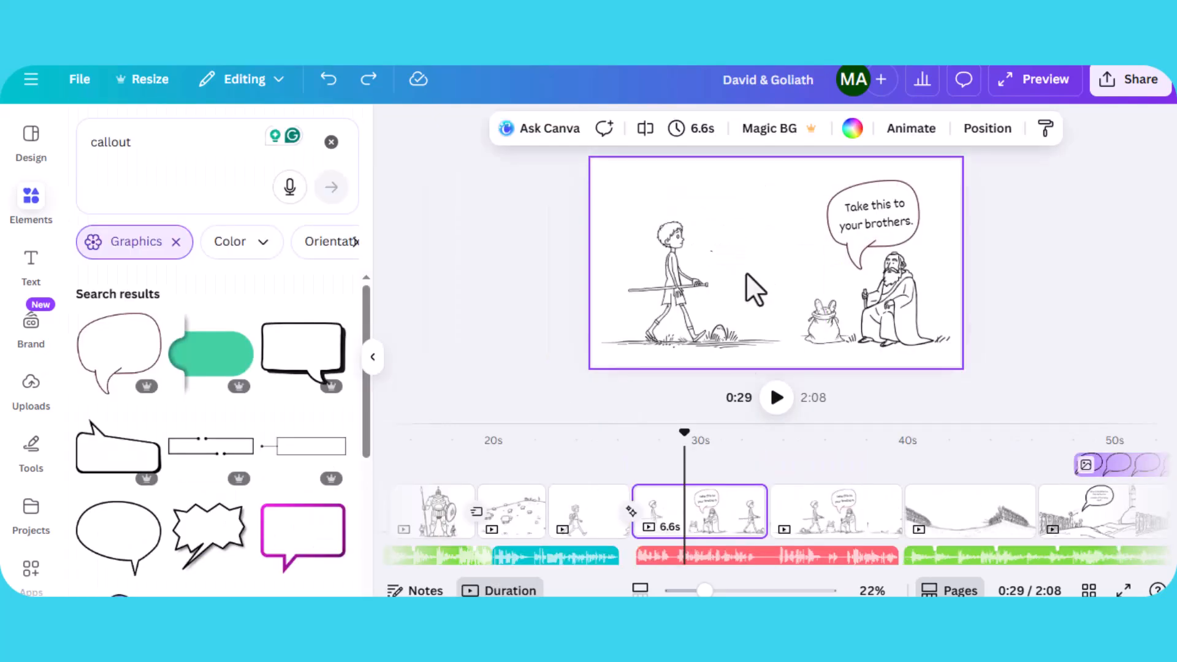
left_click(775, 404)
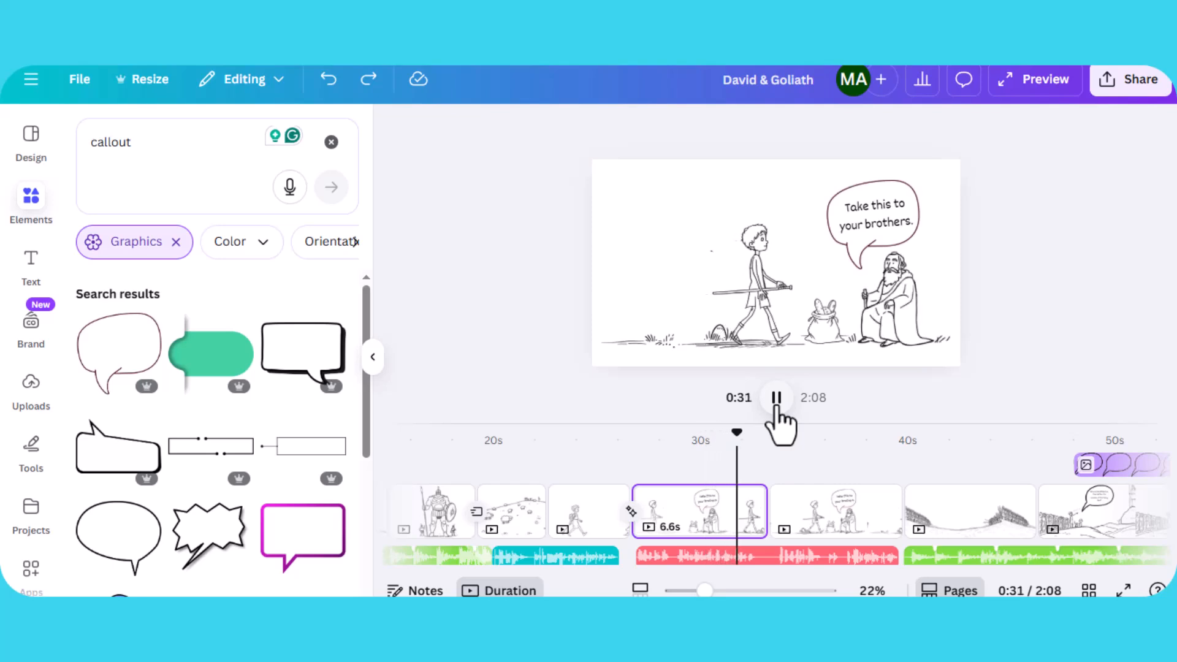
left_click(904, 323)
left_click(904, 322)
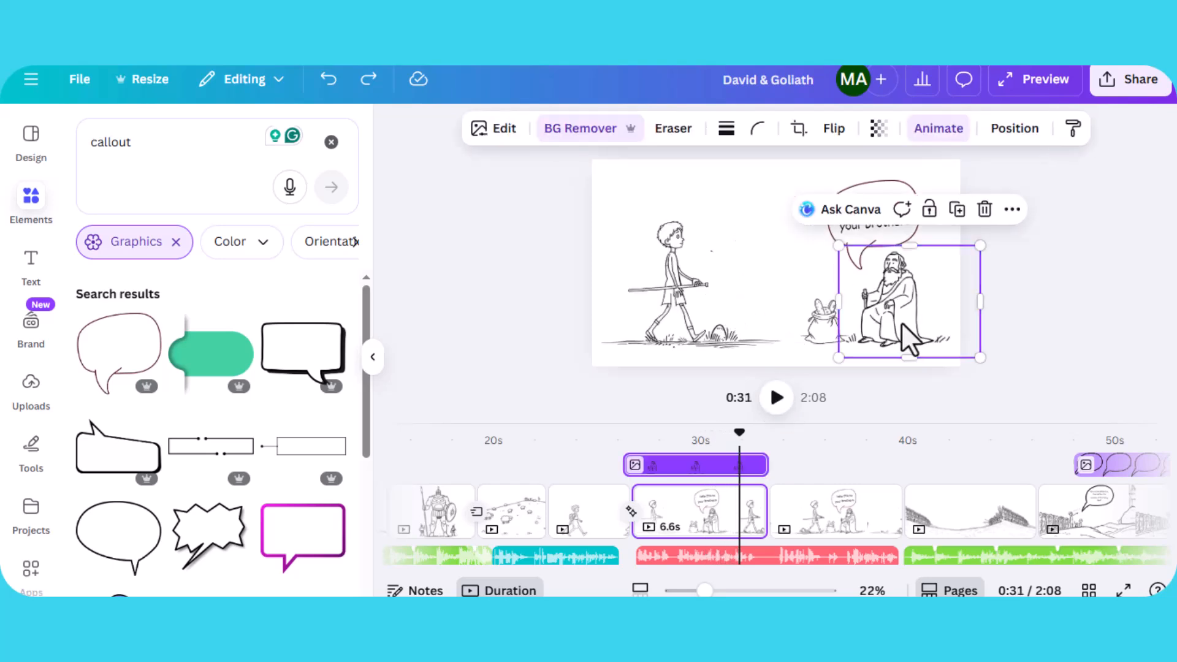
left_click(935, 130)
scroll(302, 376, "down", 10)
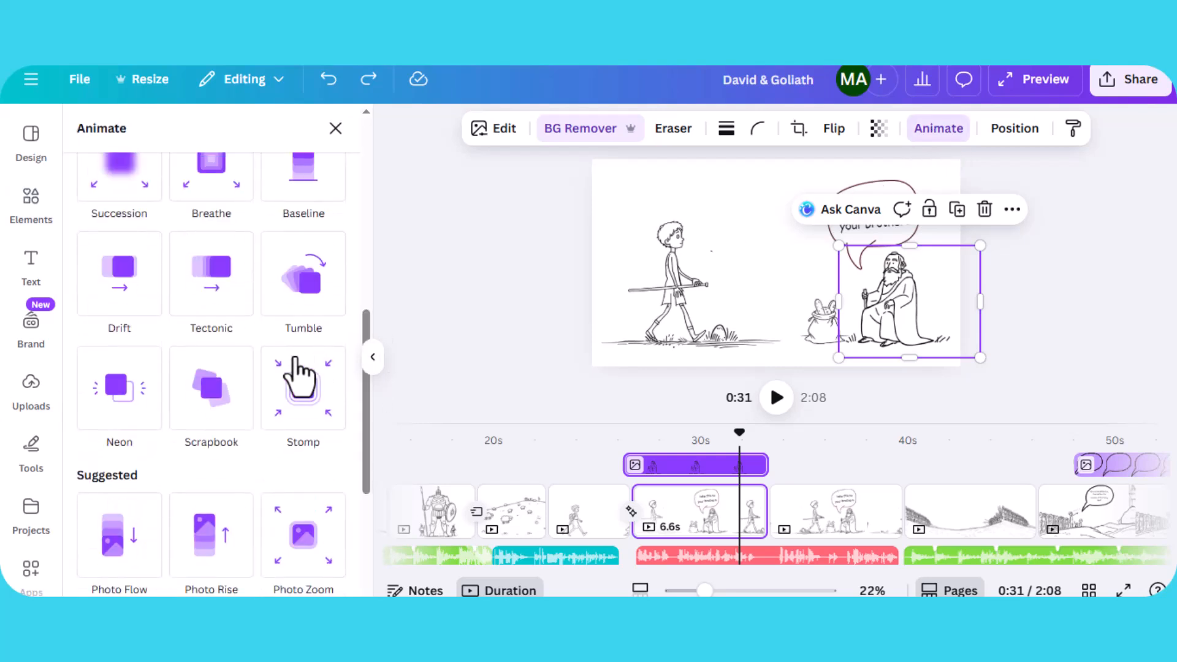
left_click(190, 445)
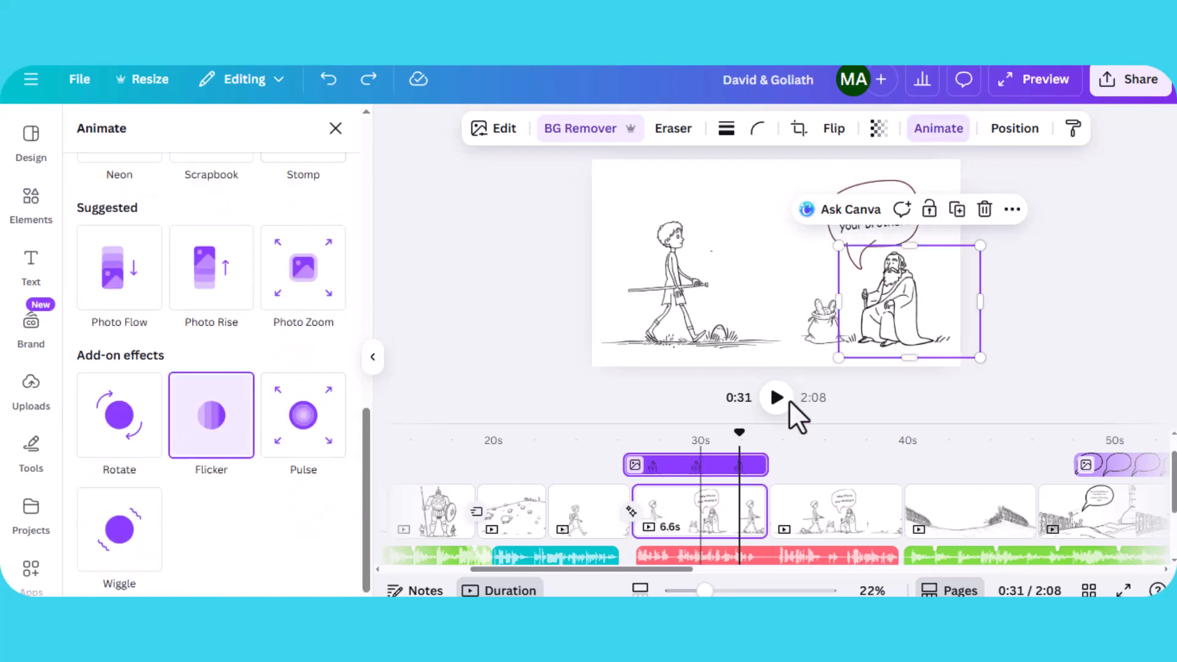
- Play the video to preview the flickering old man, scrolling the timeline to about 37 seconds
left_click(778, 399)
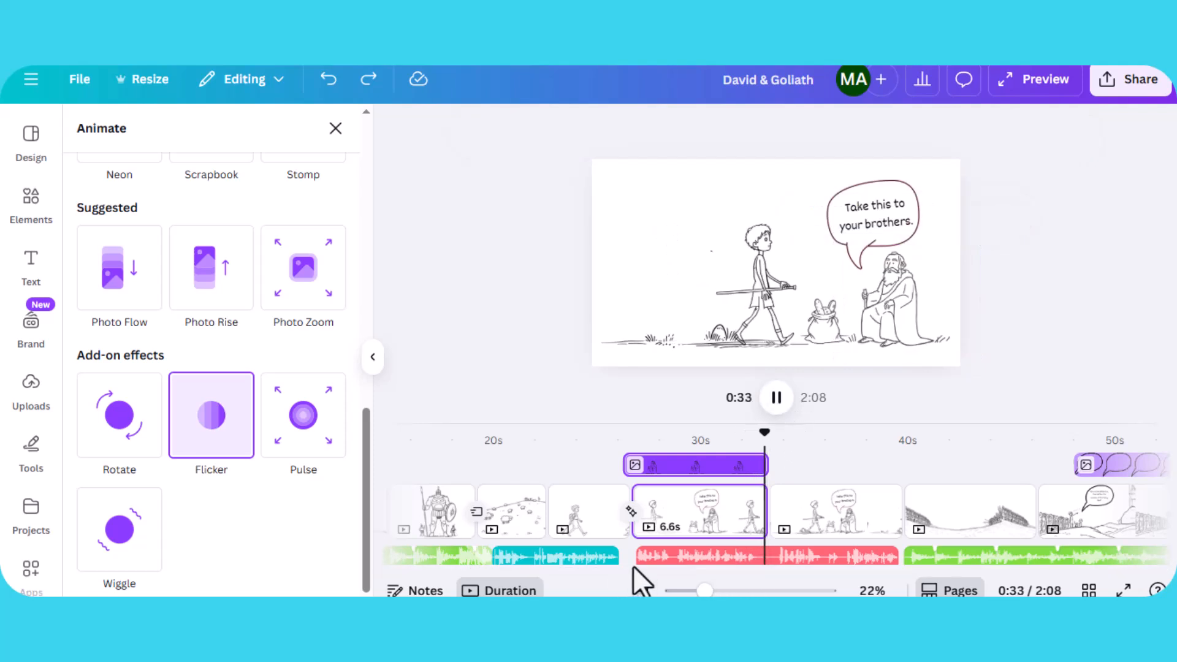
left_click_drag(637, 570, 696, 574)
left_click(771, 401)
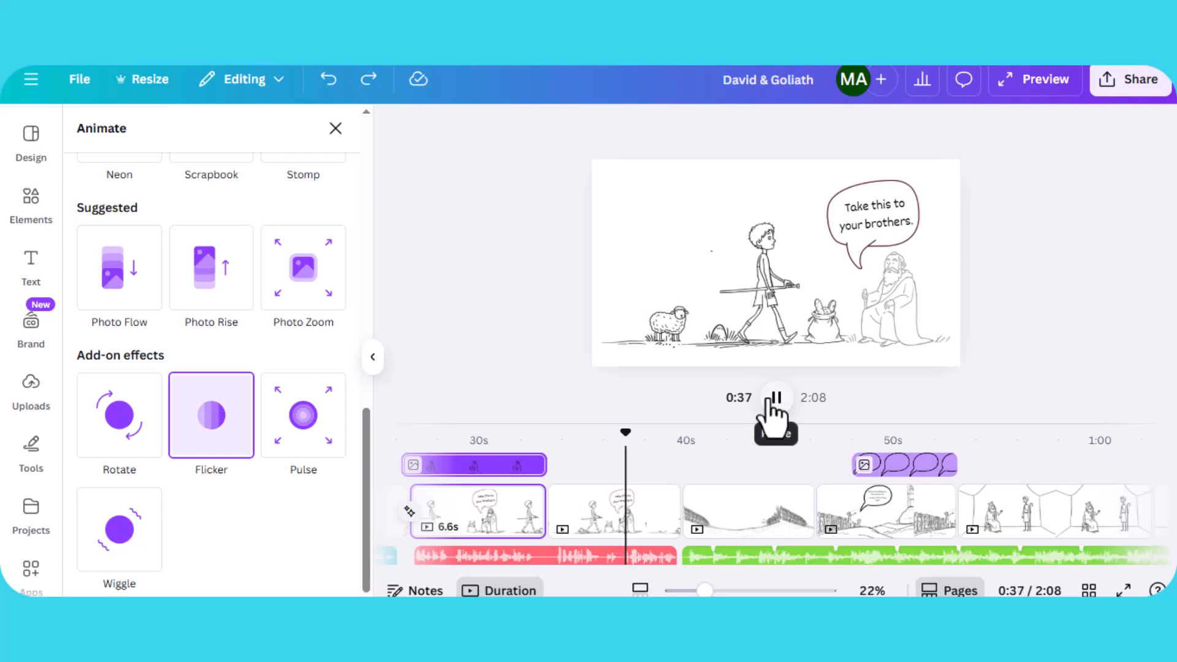
- Draw a short custom animation path moving the sheep from the left edge into the scene on the next page
left_click(672, 314)
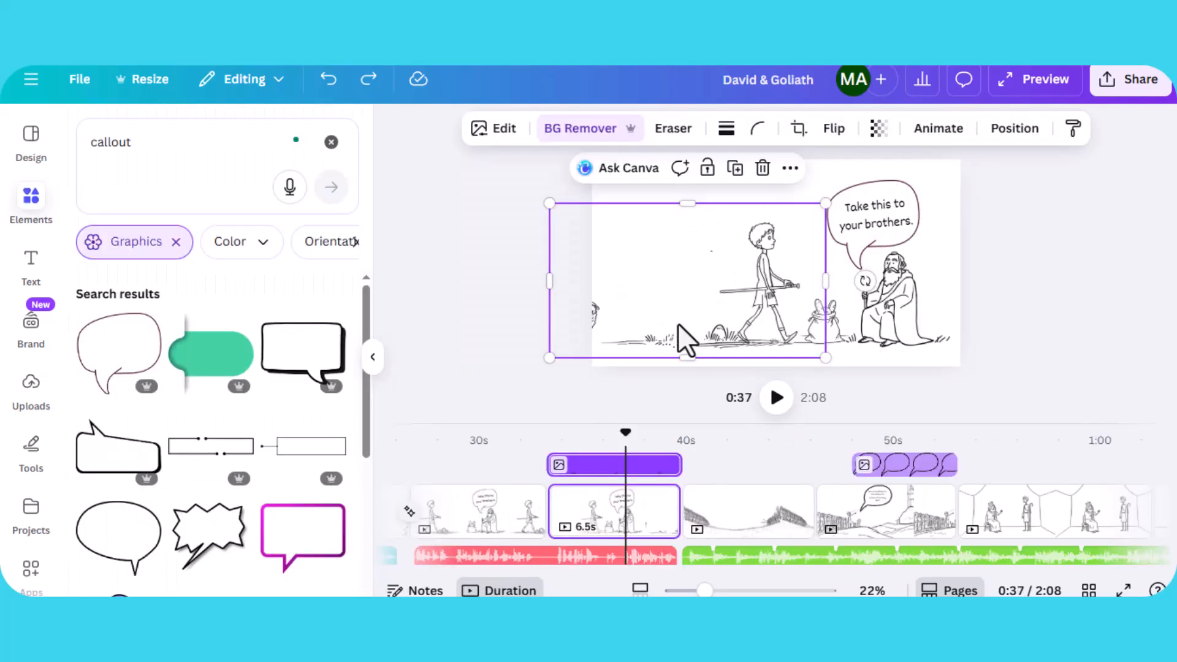
left_click(1096, 336)
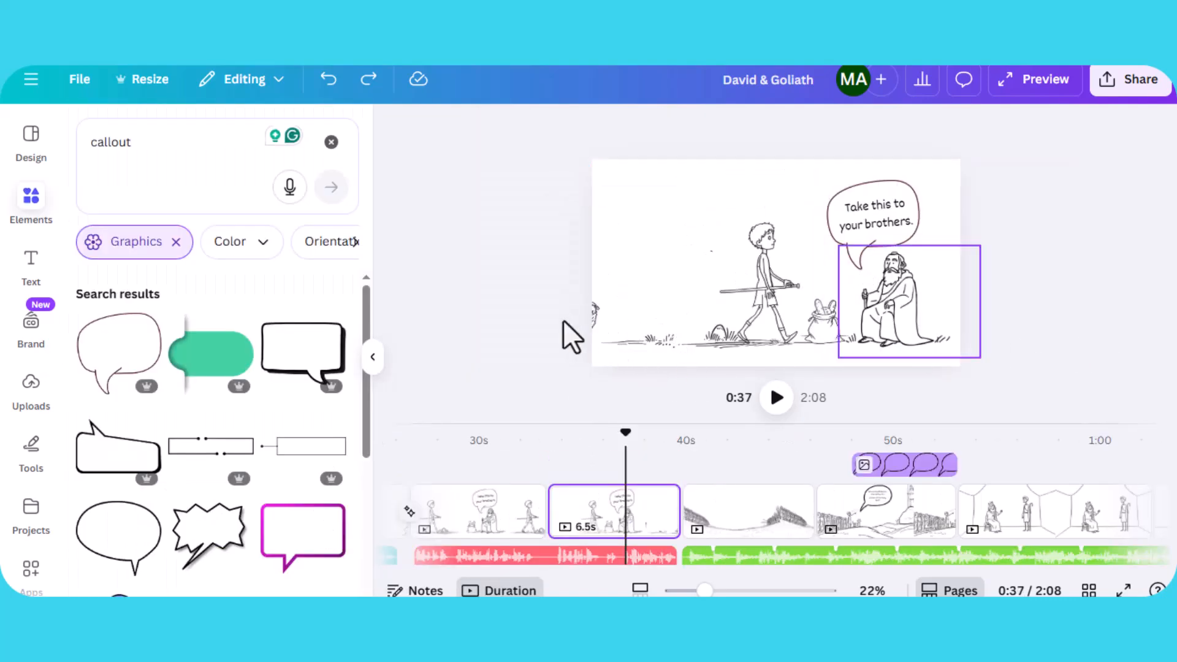
left_click(597, 318)
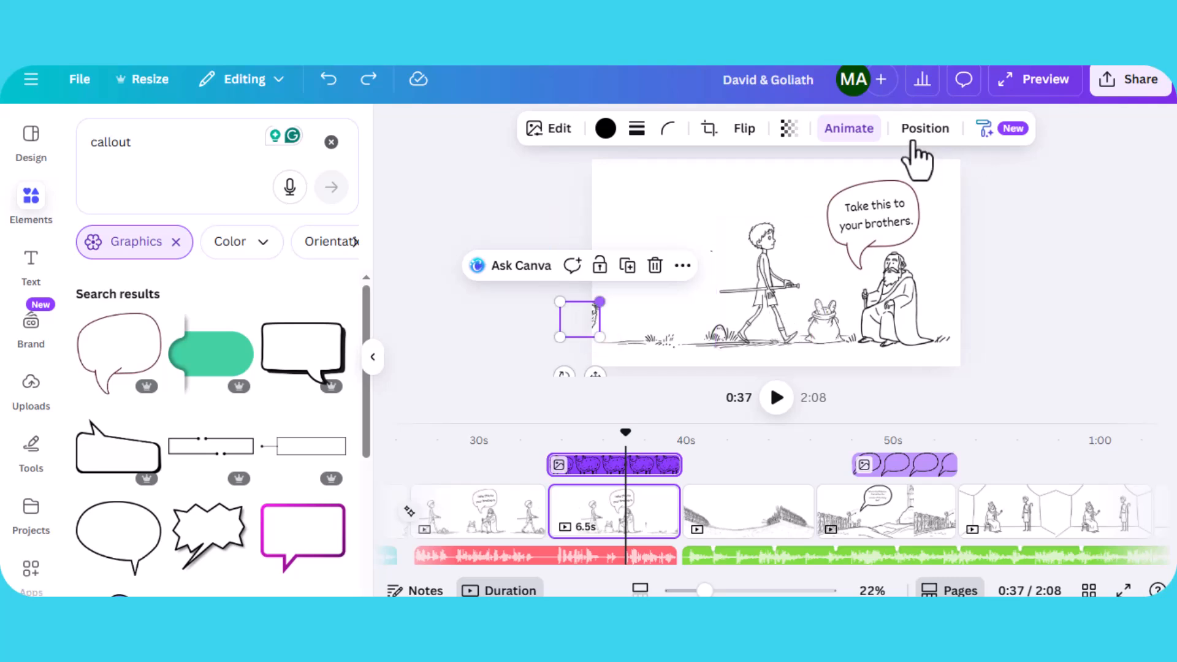
left_click(849, 130)
left_click_drag(579, 319, 698, 324)
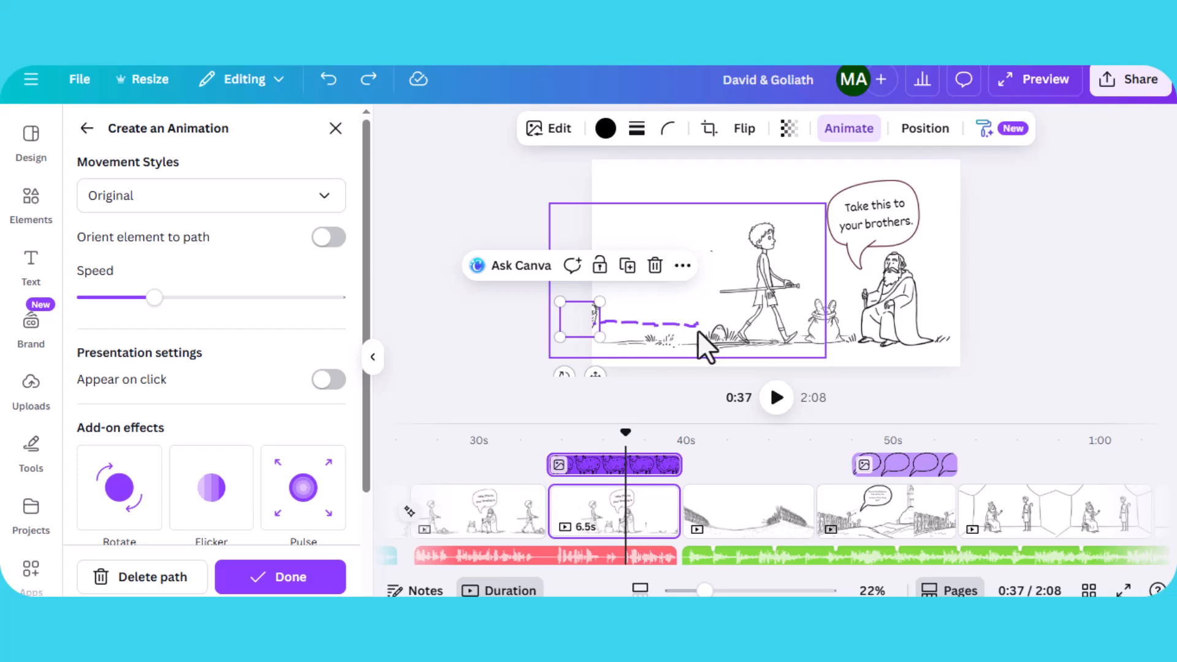
- Play the sheep's animation and select the battlefield background on the following page
left_click(776, 404)
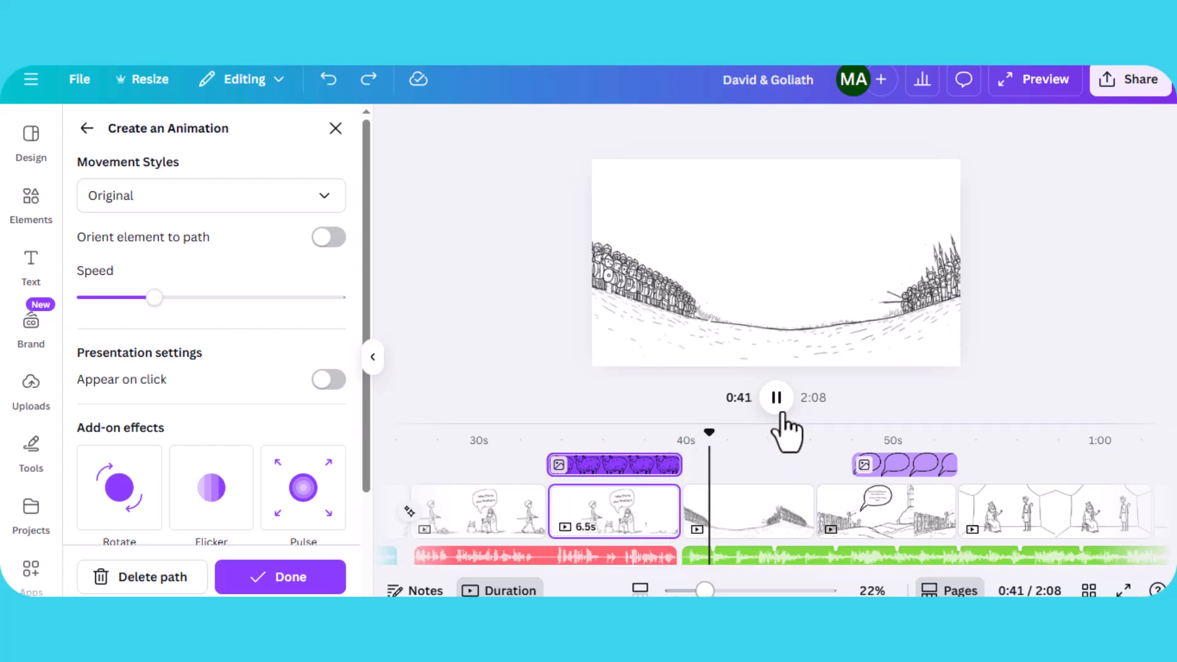
left_click(734, 311)
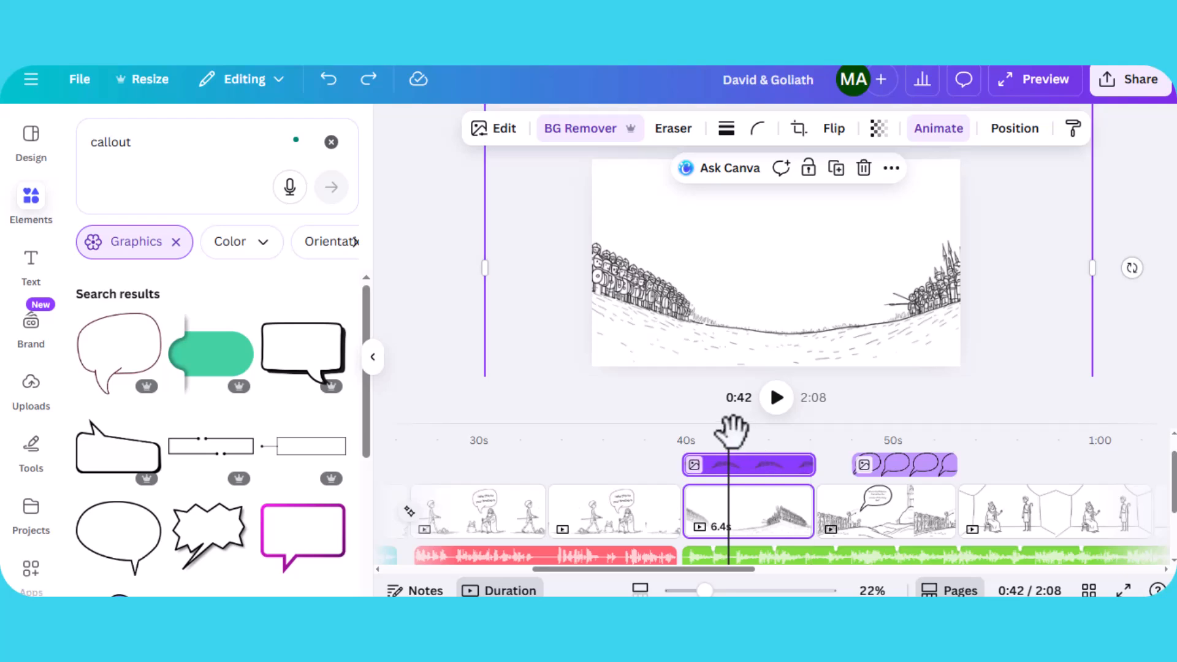
scroll(637, 579, "left", 2)
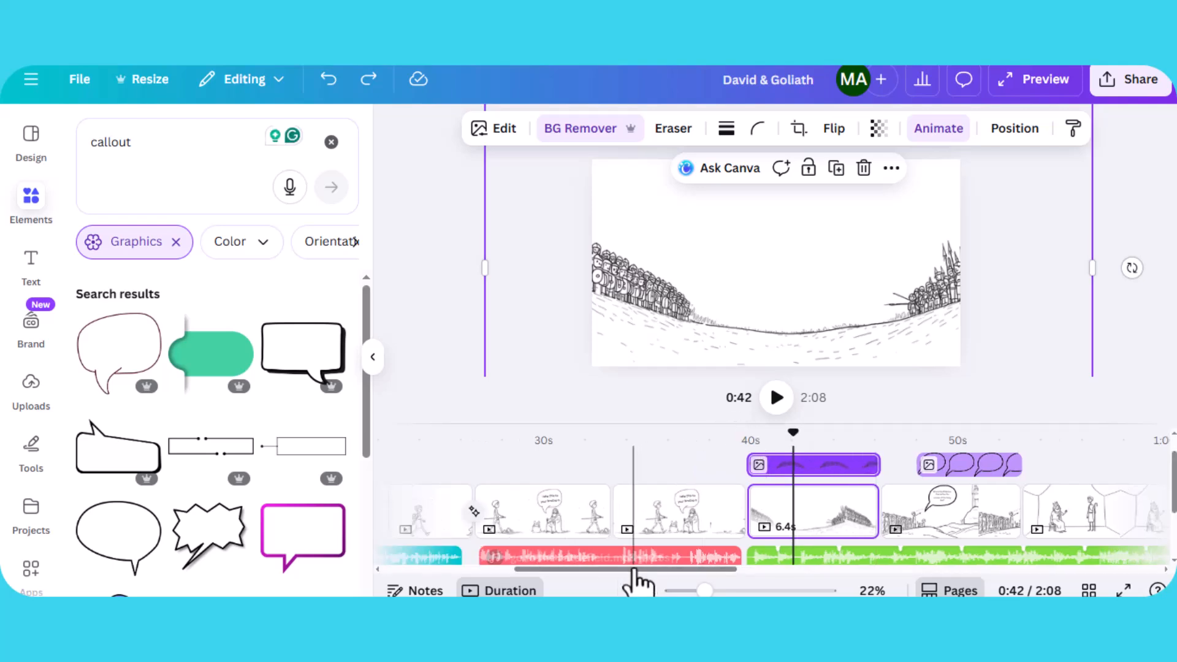
- Scroll the timeline to the battlefield page and play the video from 0:42, showing the audio tracks beneath
left_click_drag(614, 571, 484, 583)
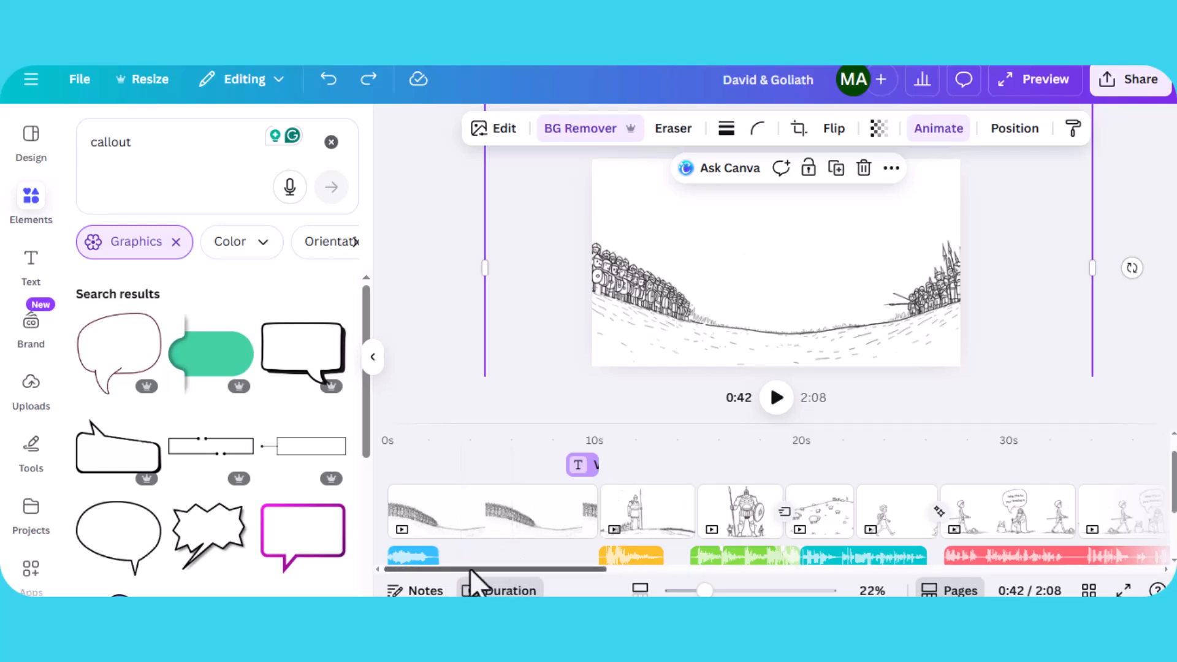
left_click_drag(472, 567, 709, 591)
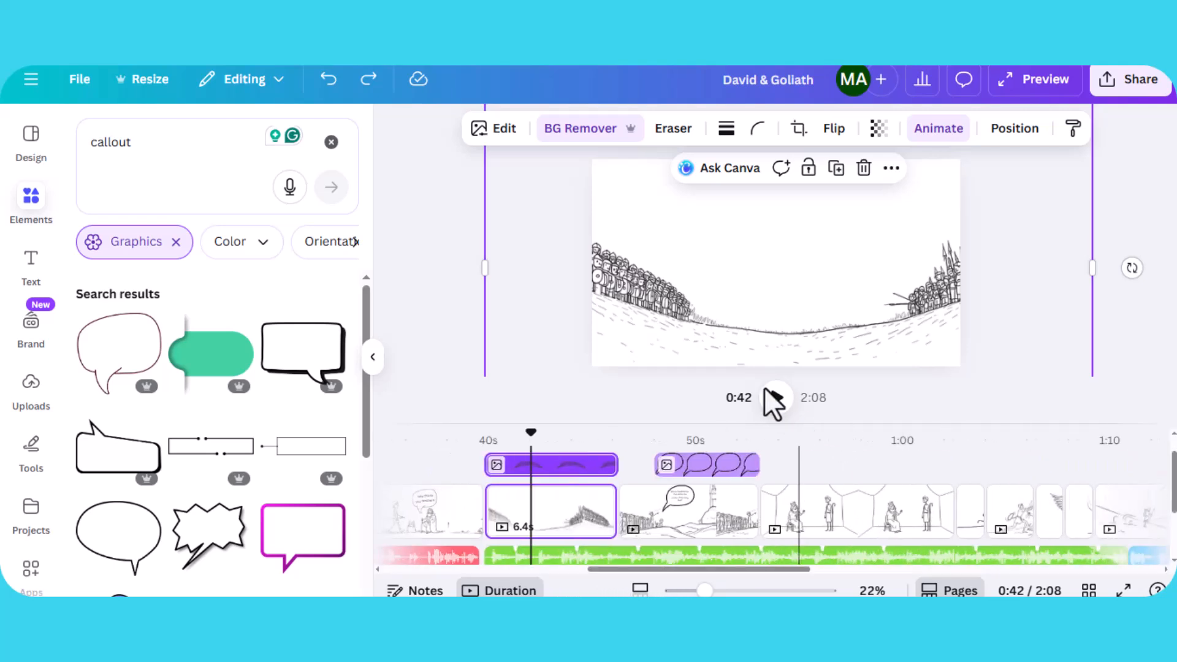
left_click(774, 401)
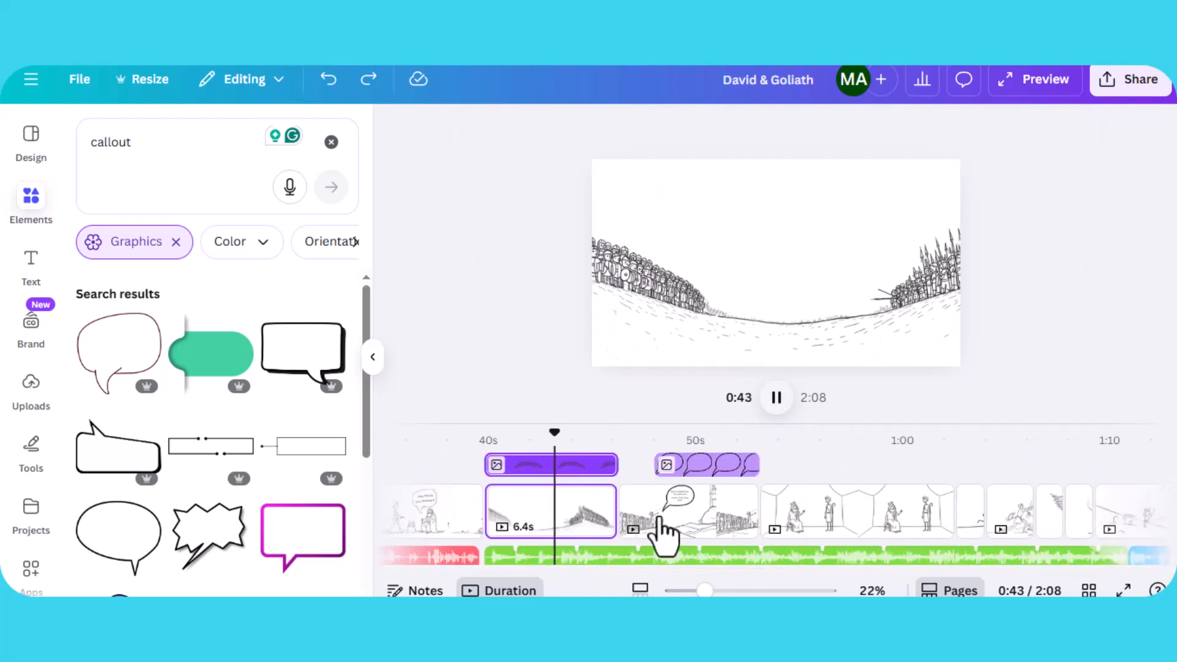
left_click(550, 545)
left_click(622, 556)
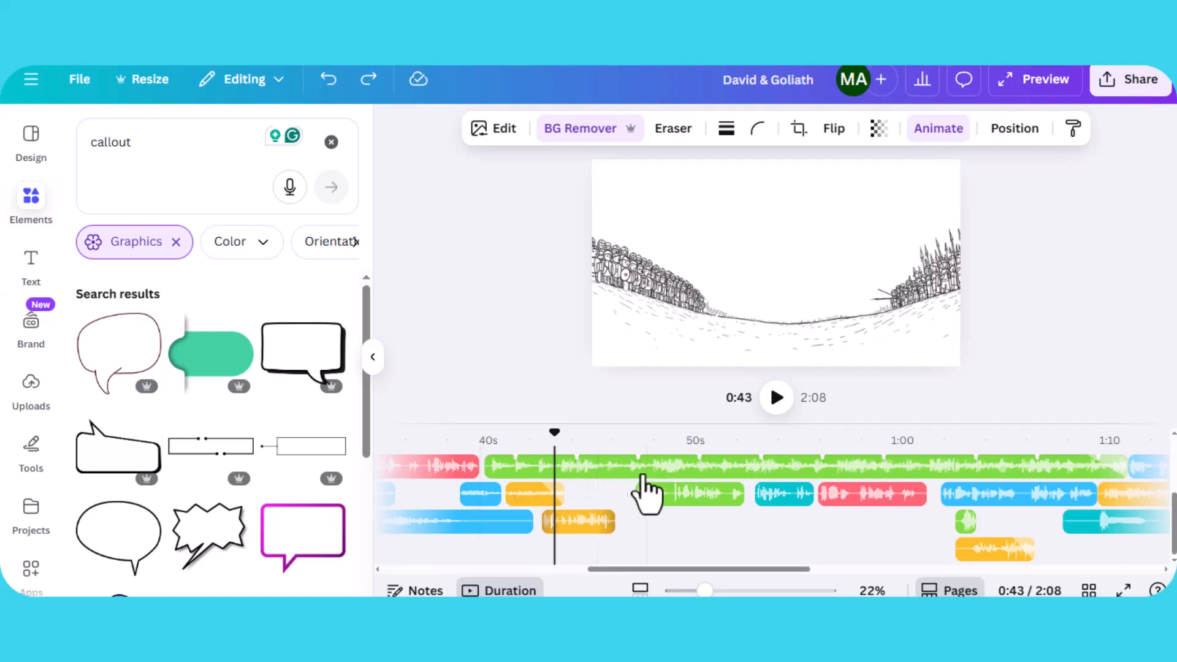
left_click(776, 401)
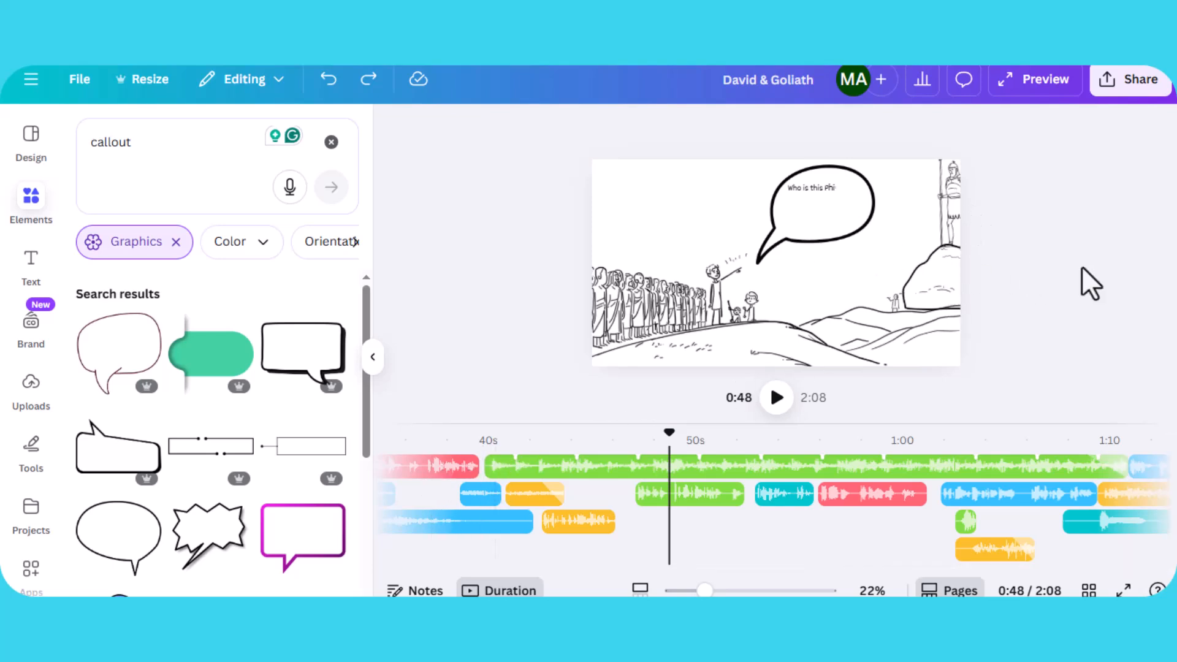
left_click(937, 285)
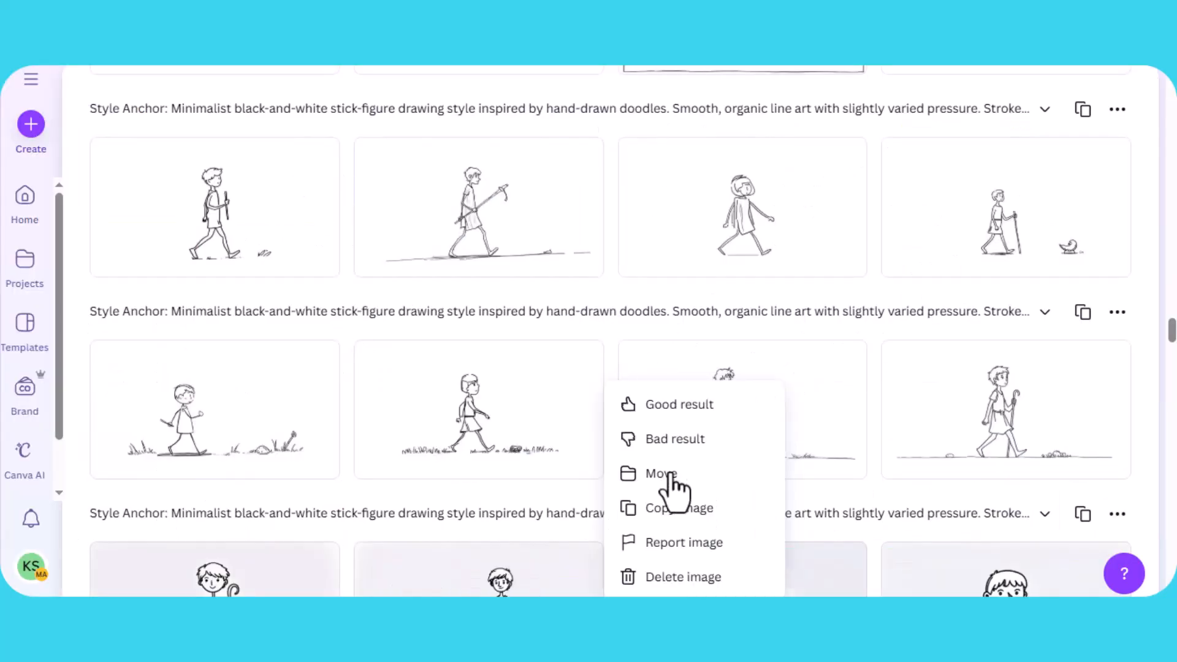
scroll(773, 462, "up", 5)
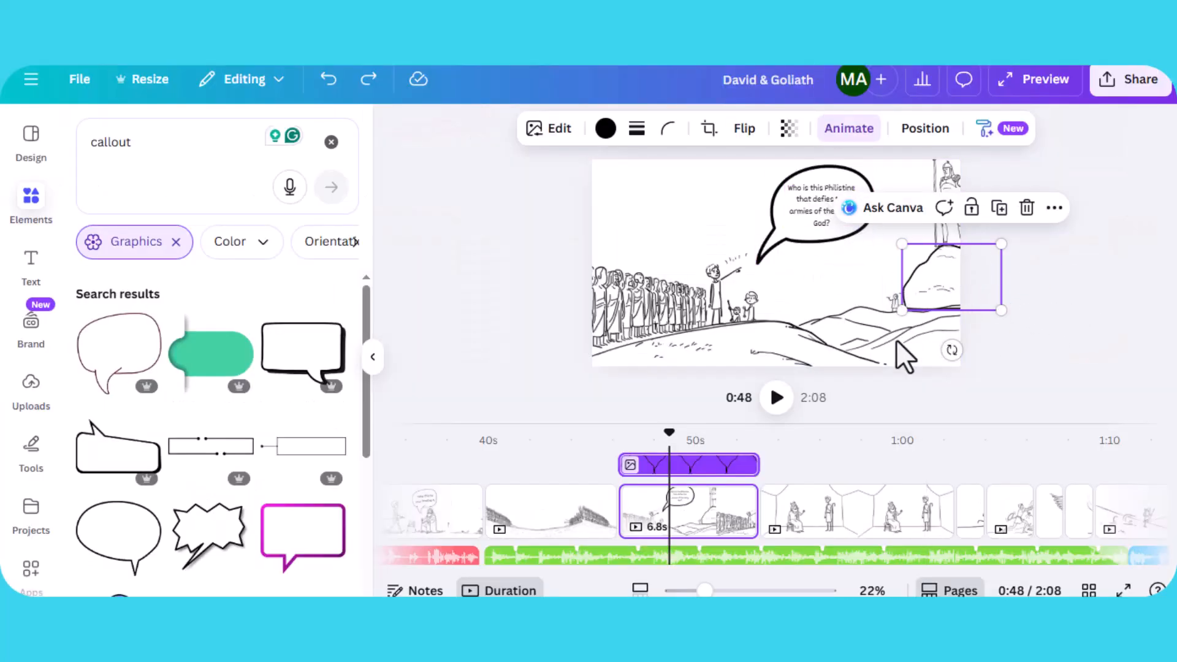
left_click(858, 351)
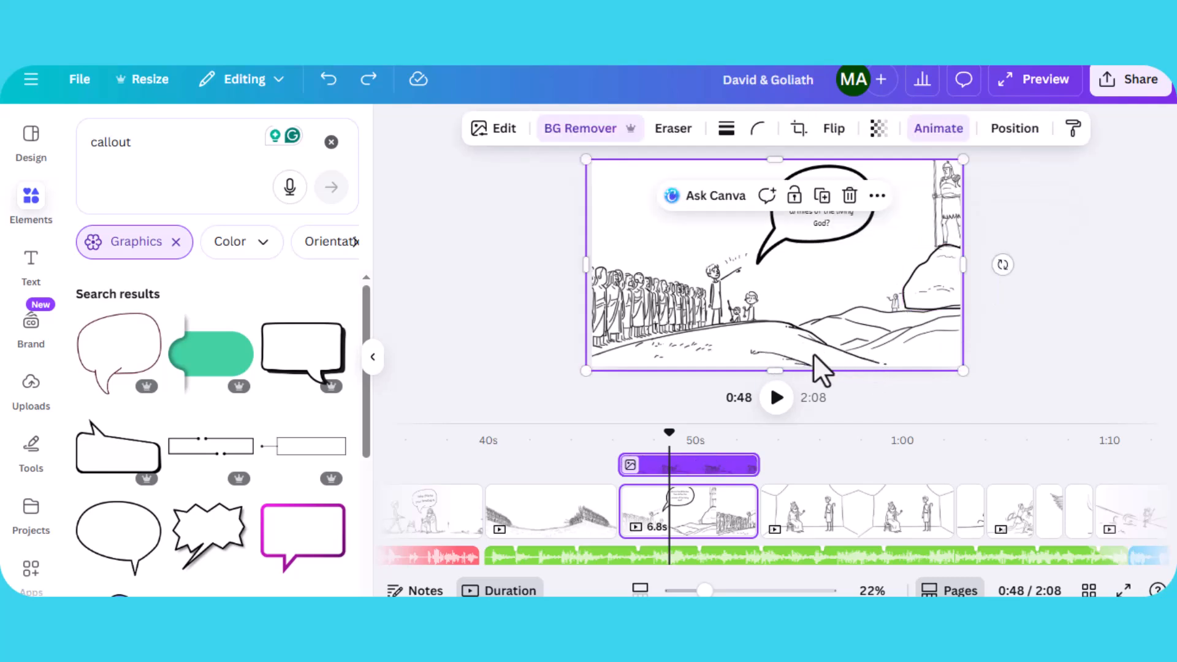
mouse_move(814, 358)
left_mouse_down()
mouse_move(821, 344)
mouse_move(809, 357)
left_mouse_up()
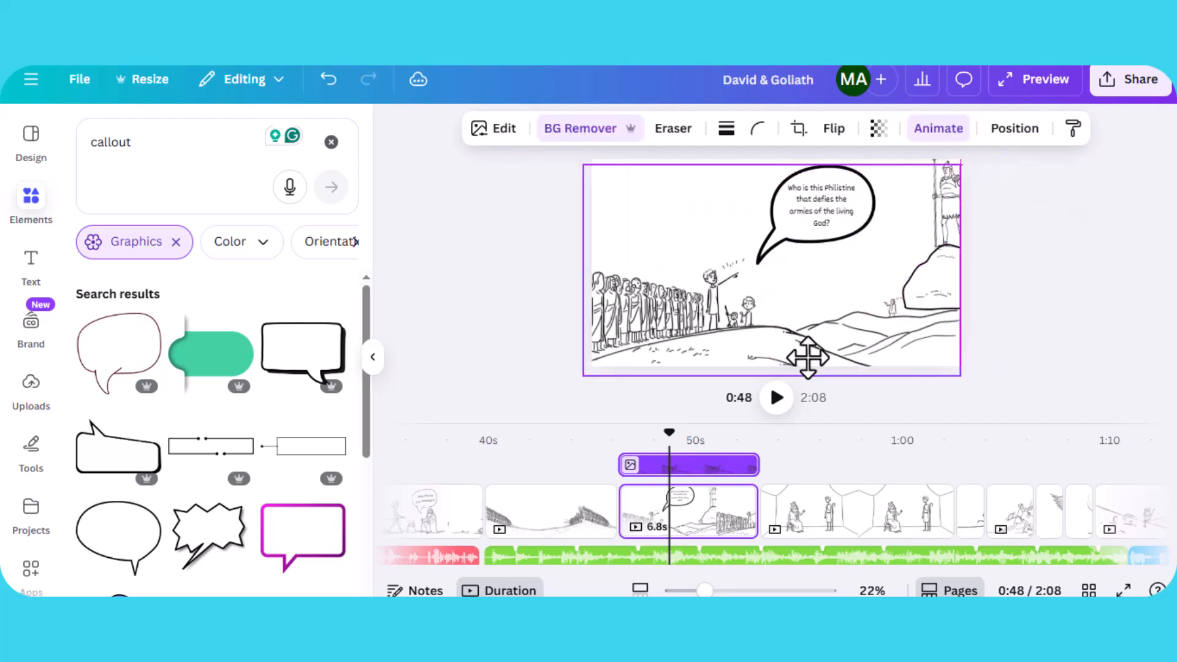
left_click(927, 276)
left_click(935, 164)
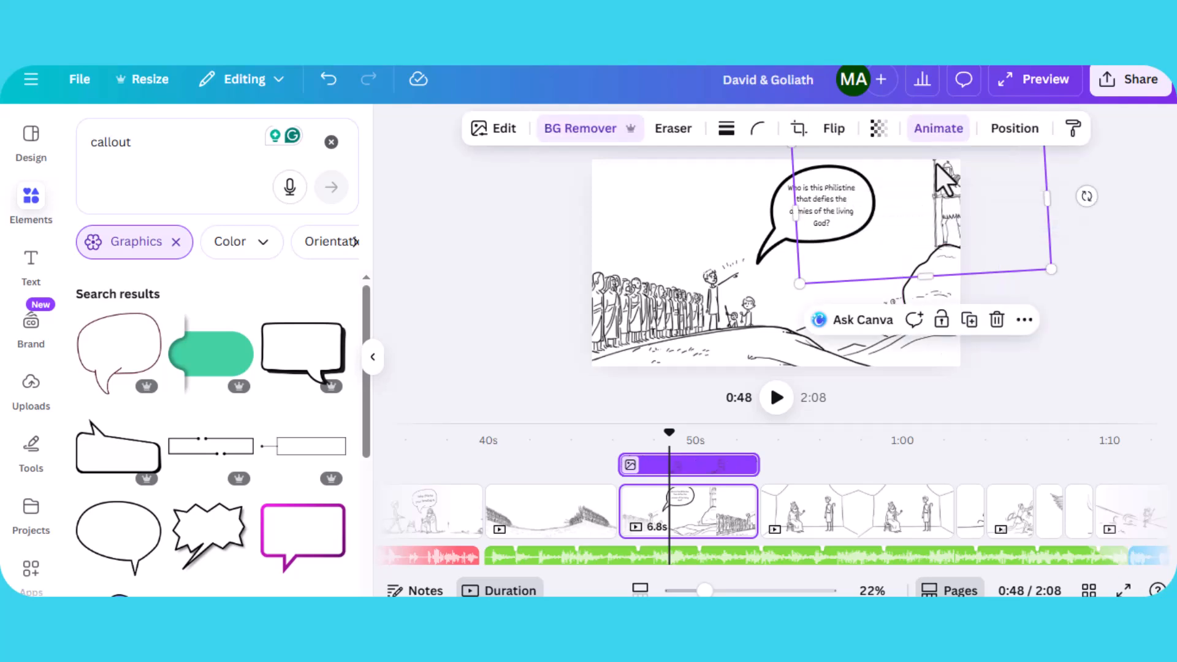
key("ctrl+z")
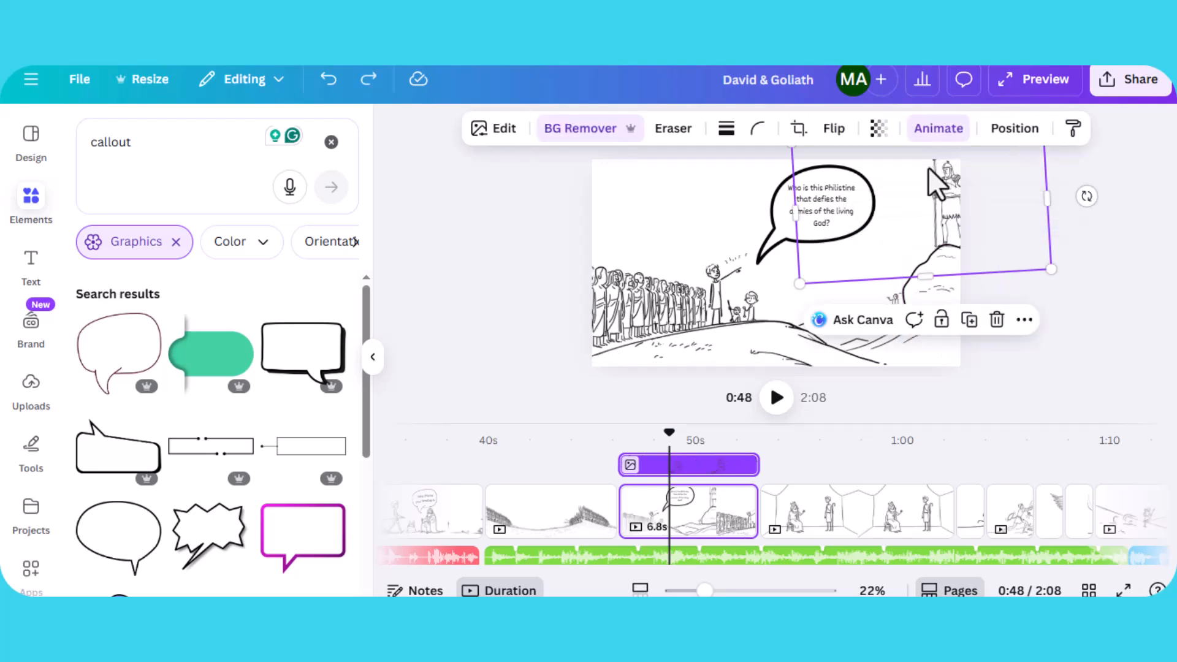
- Play the video from 0:48 through the throne-room and running pages, then pause at 1:10 and scroll the audio tracks
left_click(776, 399)
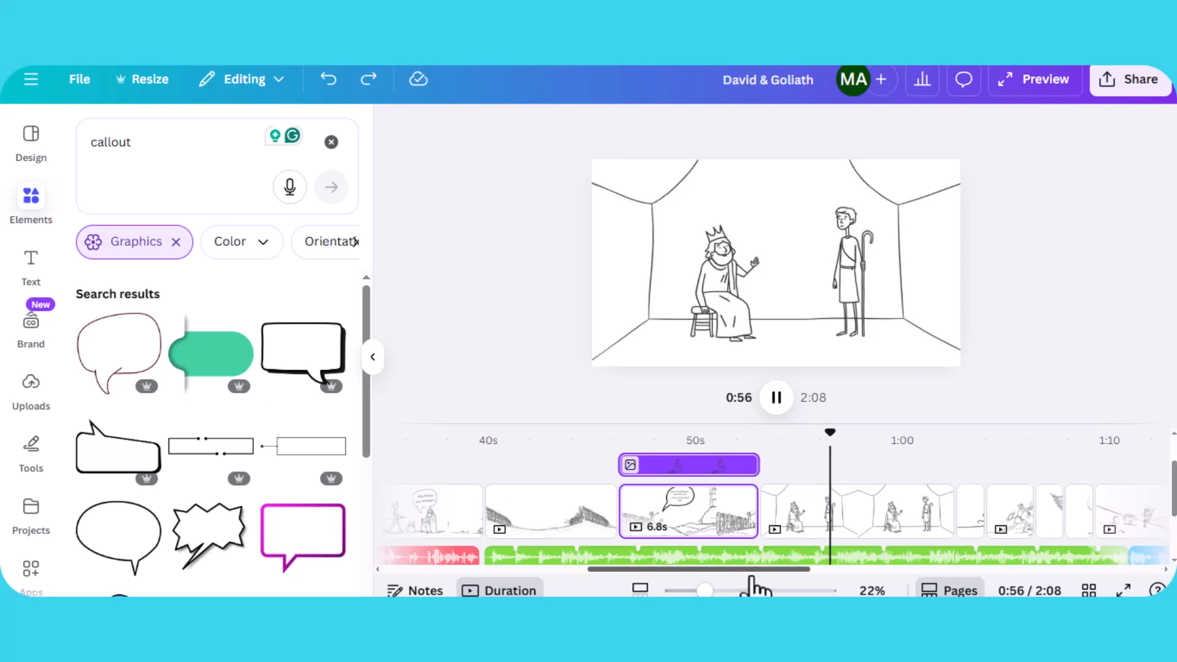
left_click_drag(762, 571, 847, 585)
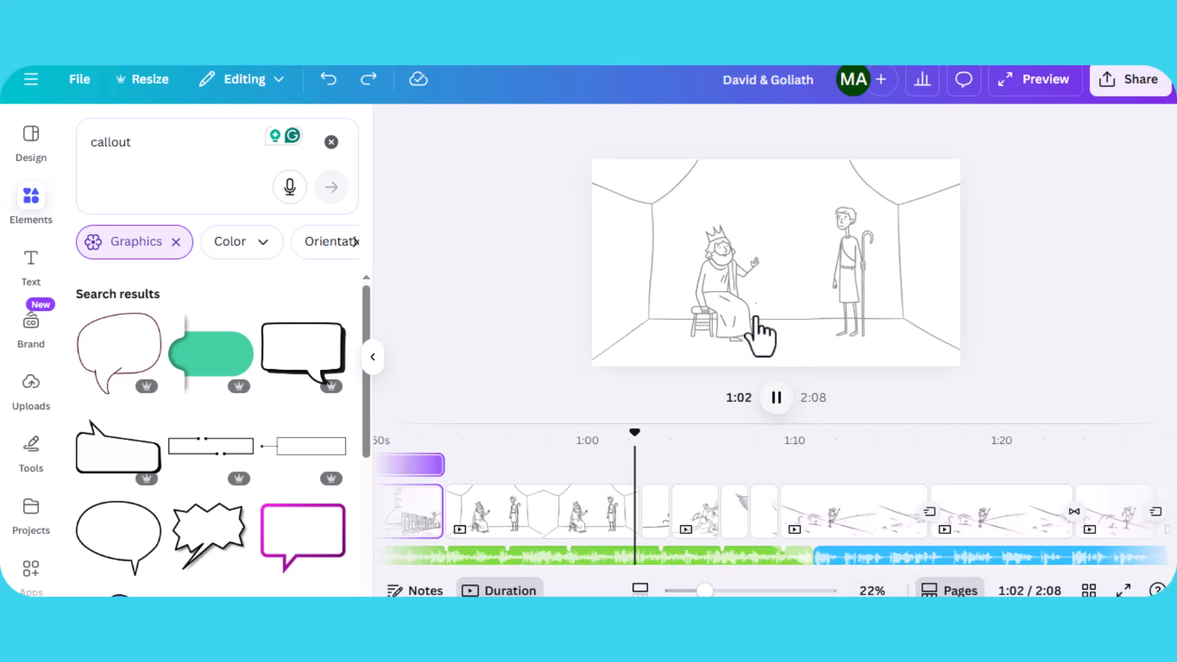
left_click(738, 281)
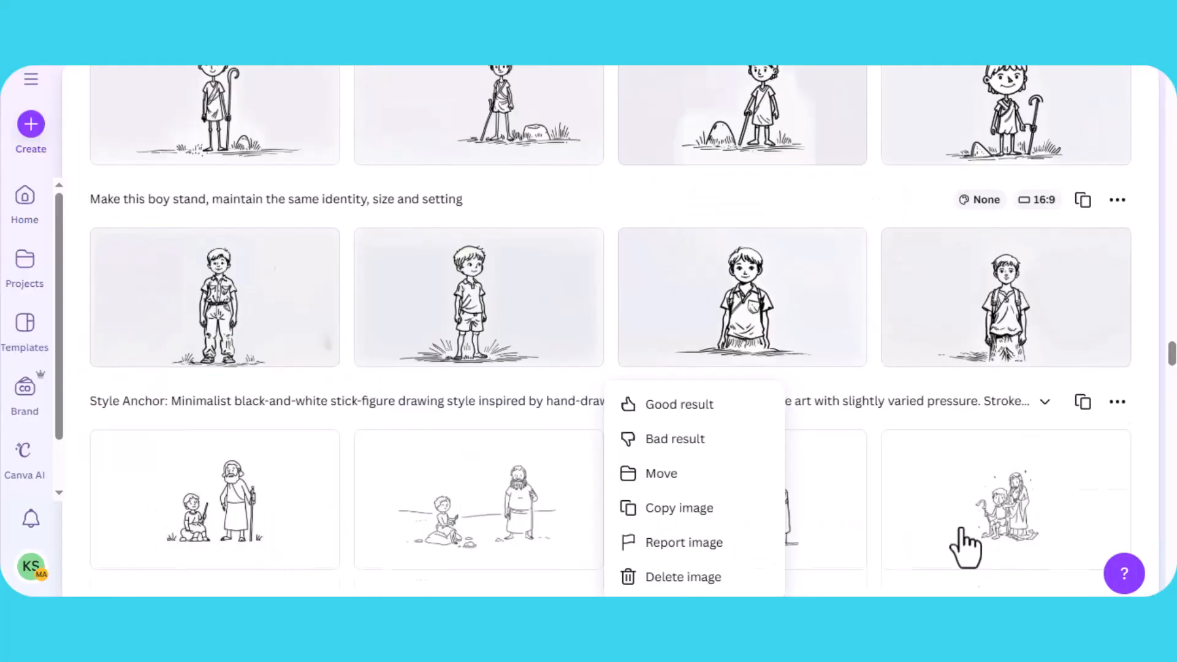
scroll(966, 546, "up", 5)
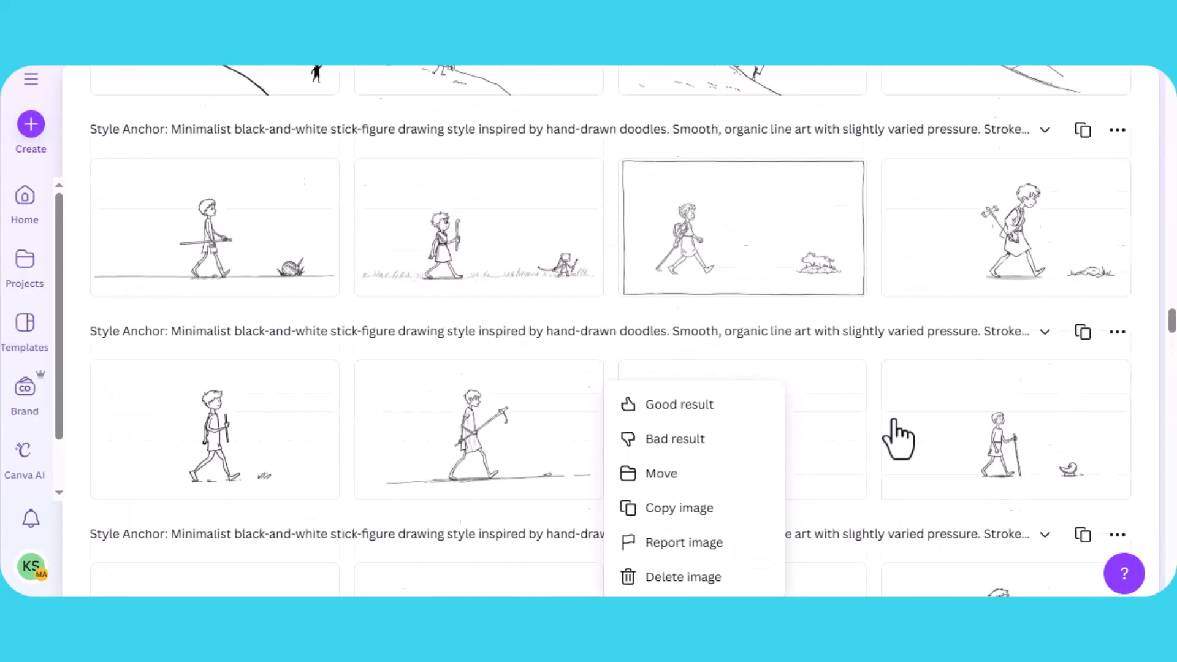
scroll(898, 437, "up", 10)
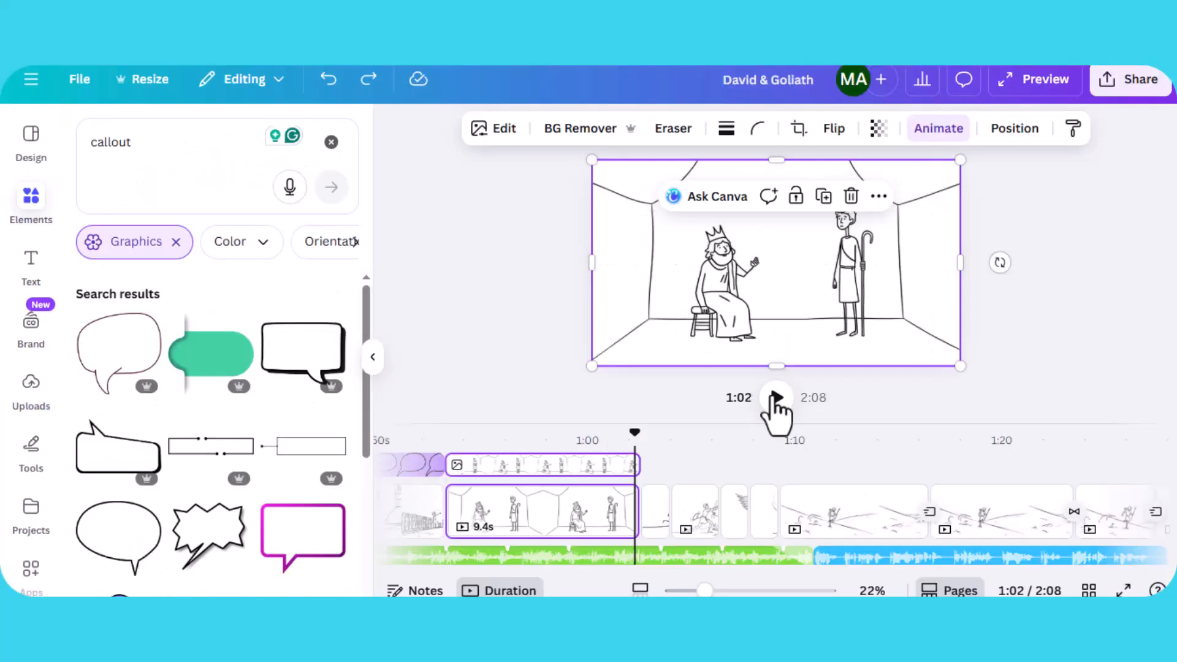
left_click(775, 398)
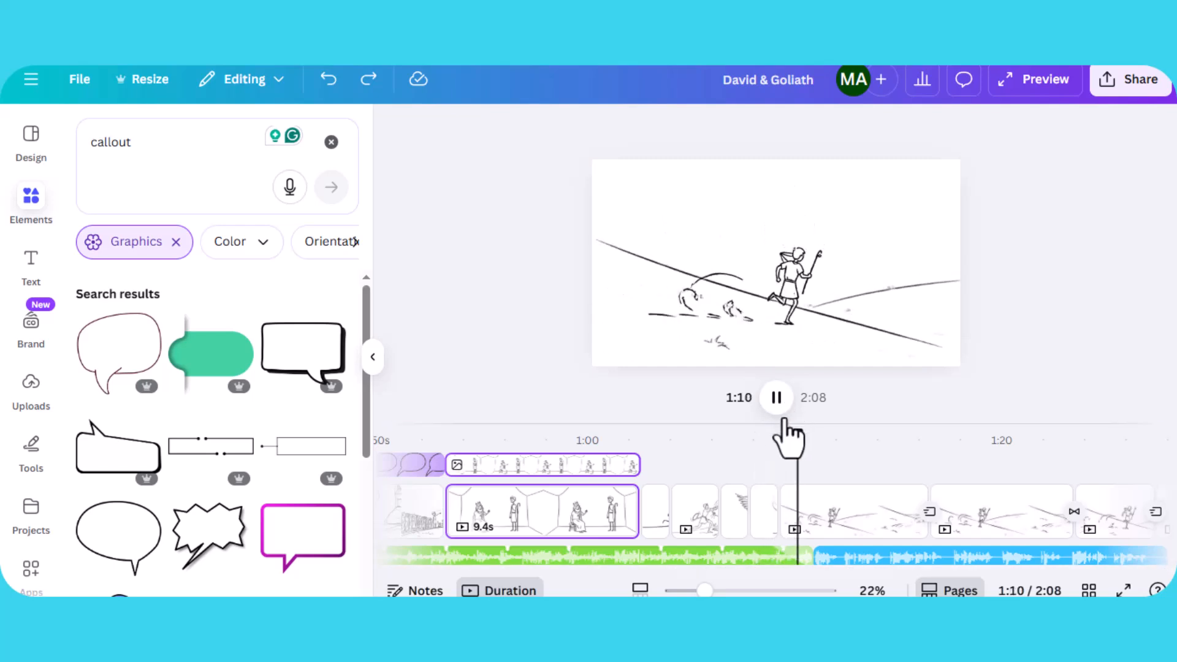
key("space")
scroll(864, 557, "down", 2)
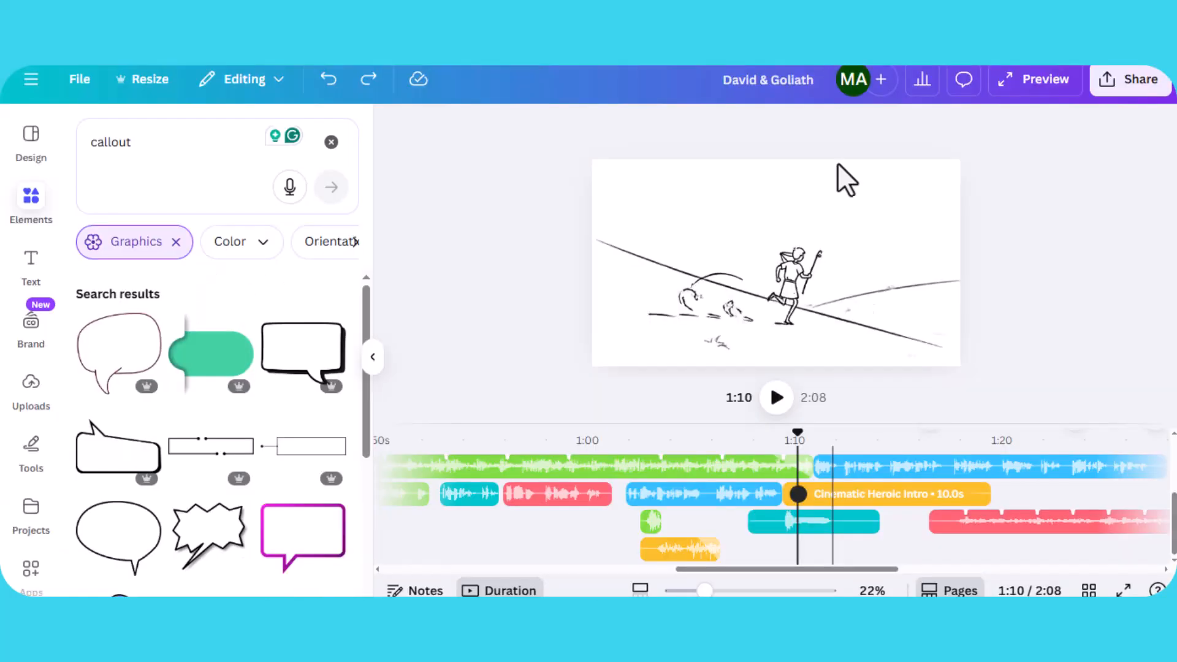
- Select the running David video clip on the page at 1:10 and compare it with the generated Canva AI video
left_click(800, 288)
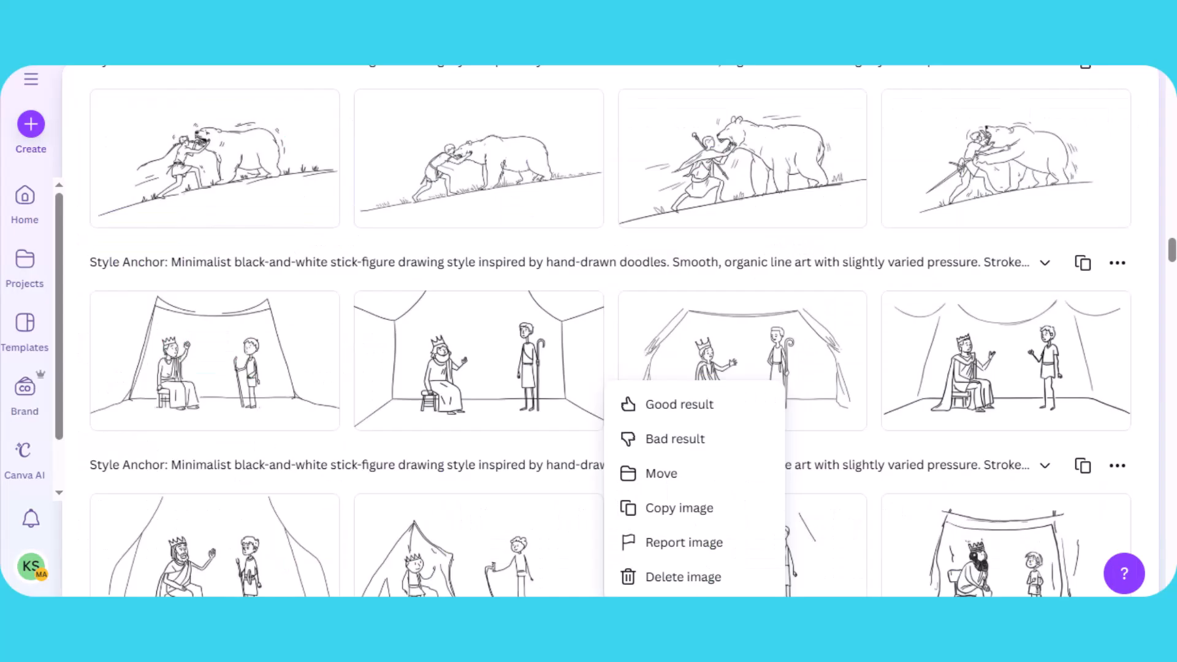
scroll(867, 427, "up", 6)
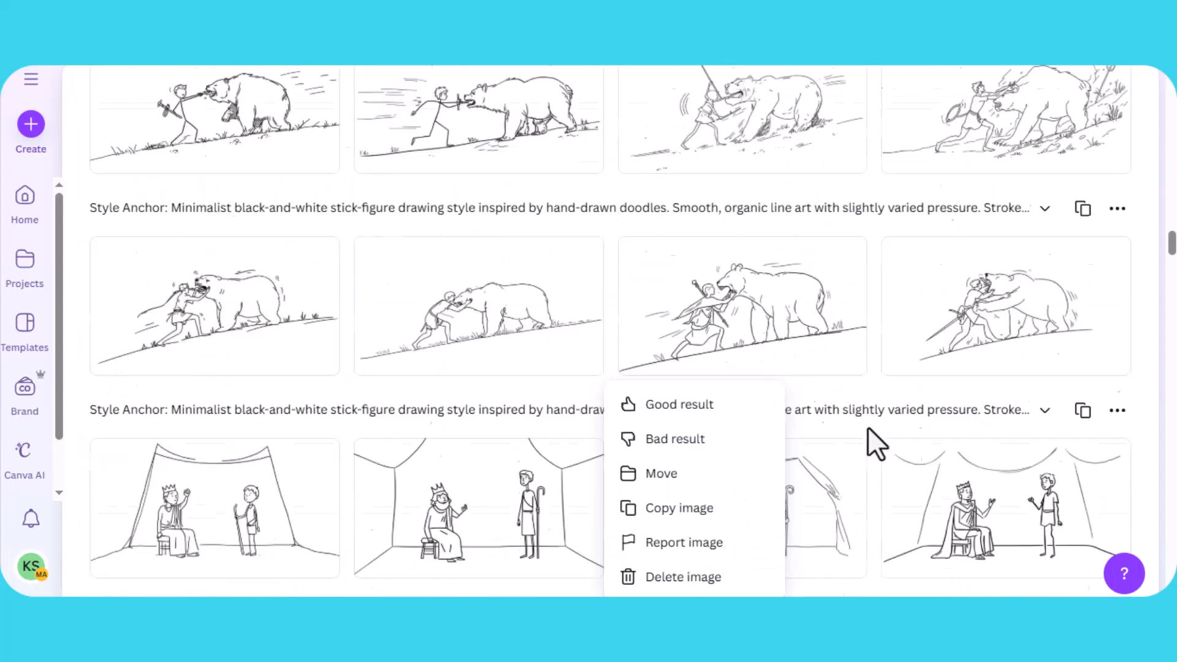
scroll(869, 428, "up", 15)
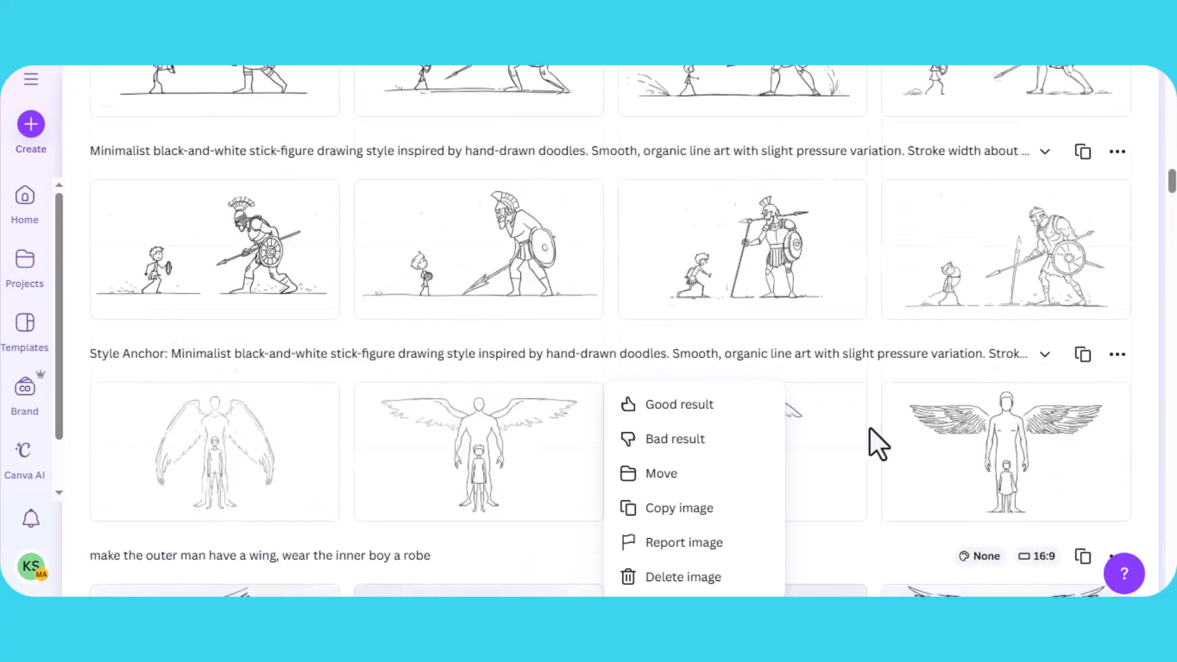
scroll(868, 427, "up", 15)
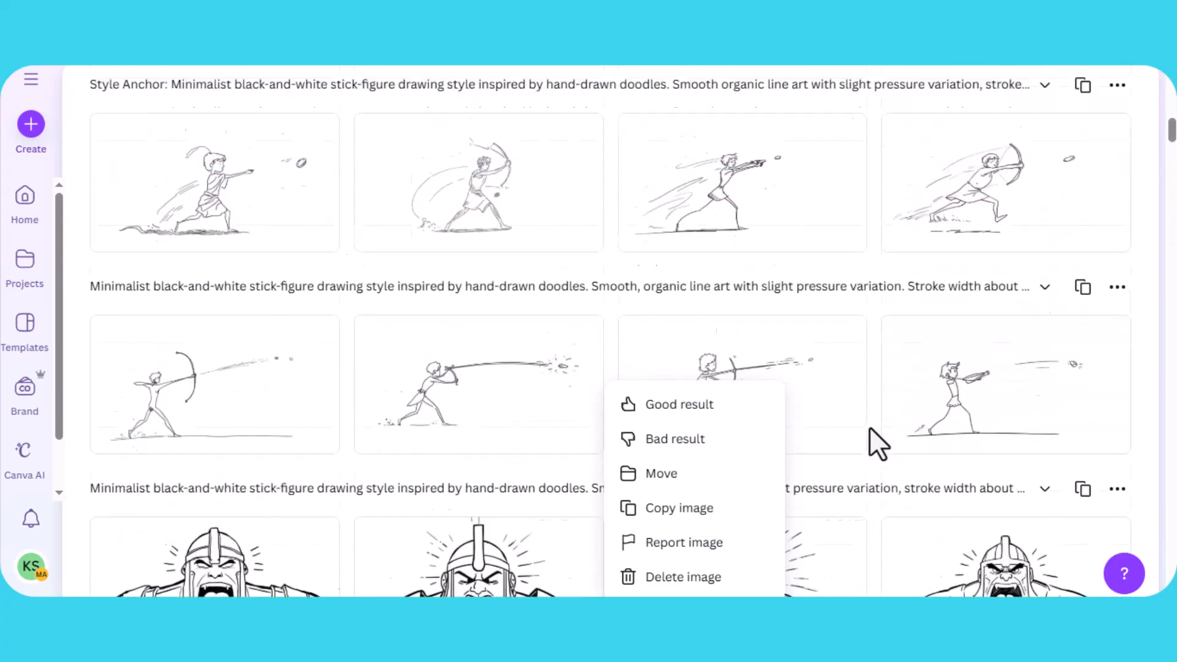
scroll(869, 426, "up", 8)
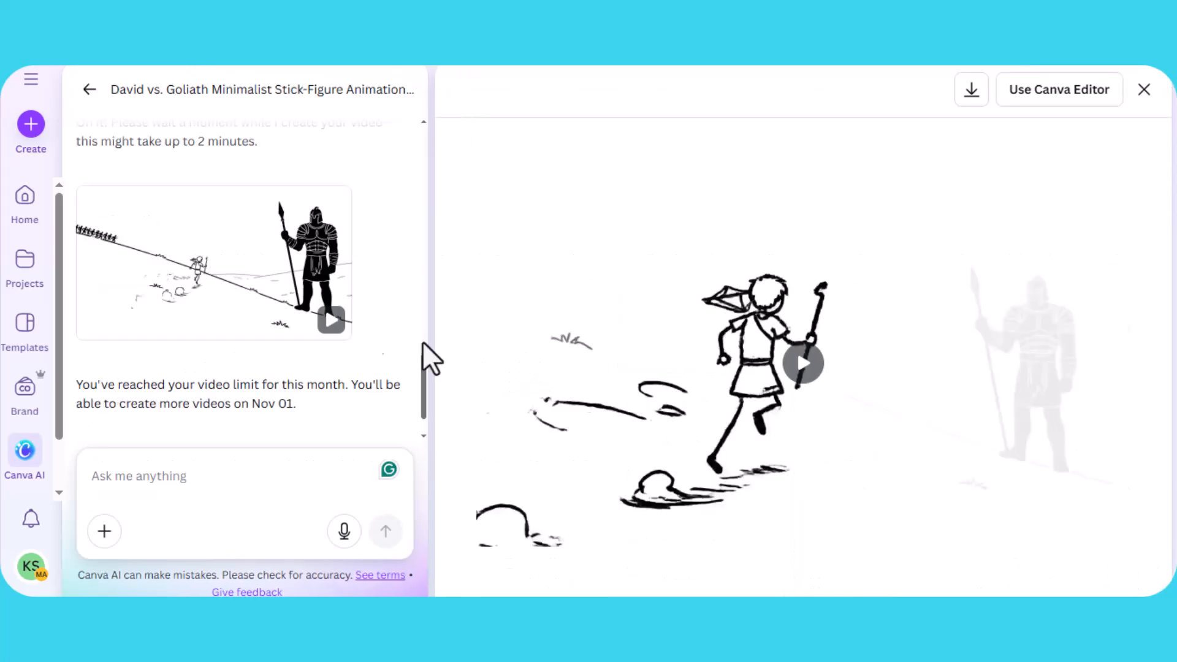
left_click(802, 383)
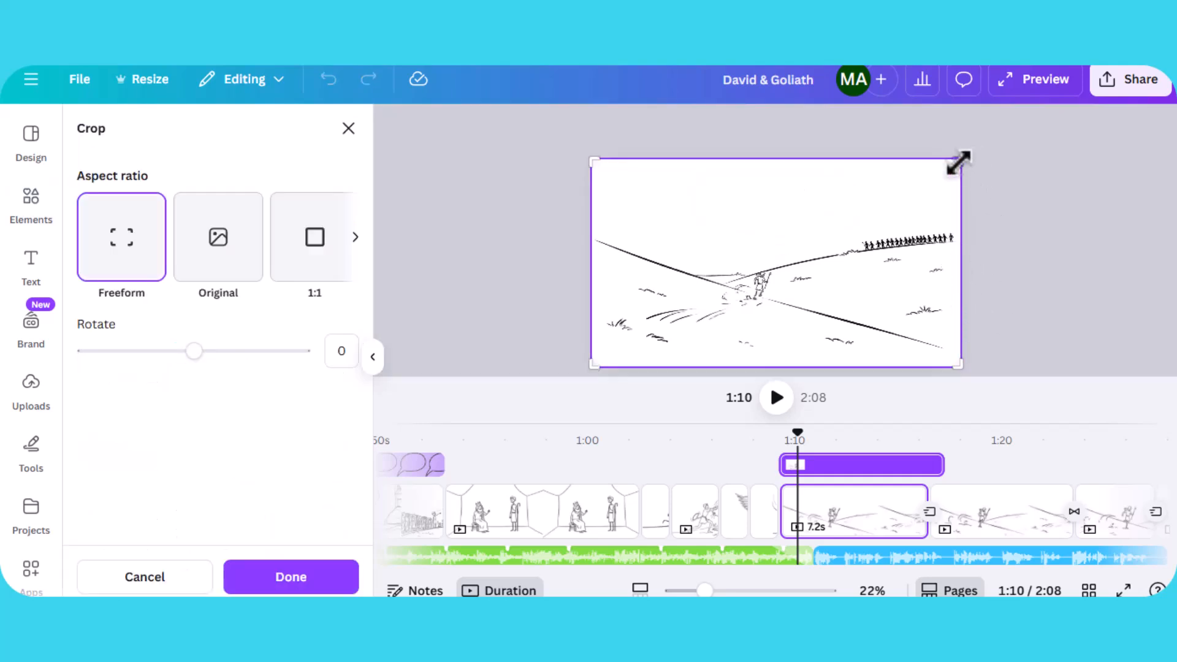
left_click_drag(1018, 133, 954, 153)
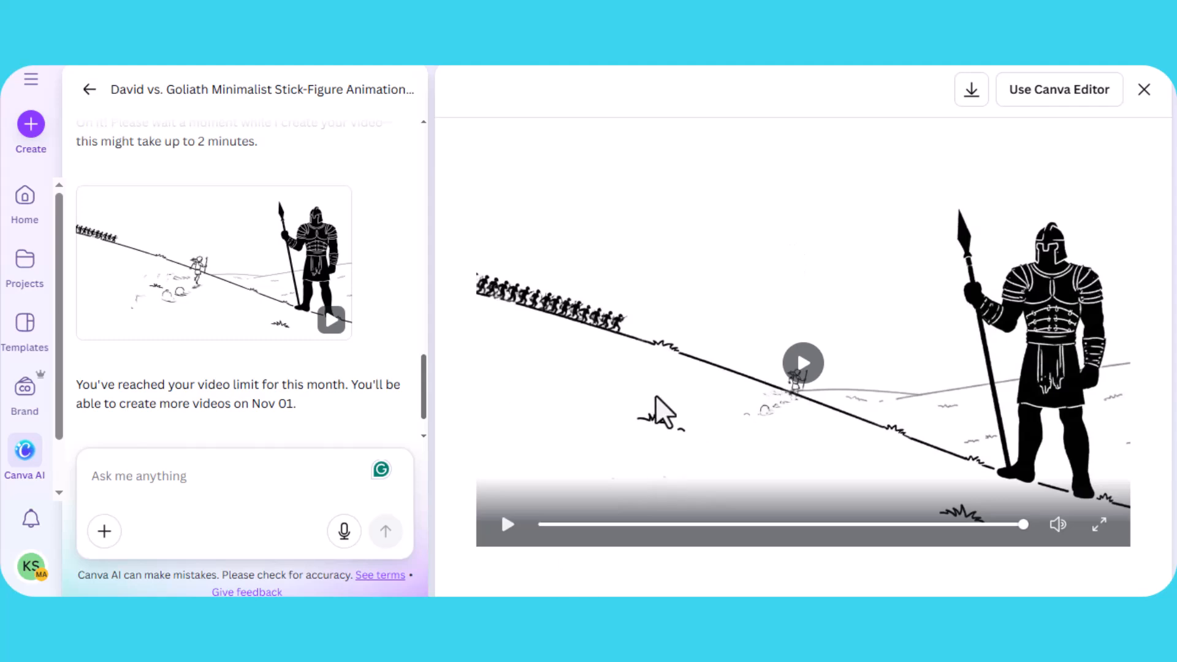
- Read through the Style Anchor, Character Anchor and Framing Anchor prompt text in the Canva AI video conversation
scroll(297, 336, "up", 3)
scroll(294, 315, "up", 3)
scroll(295, 308, "down", 8)
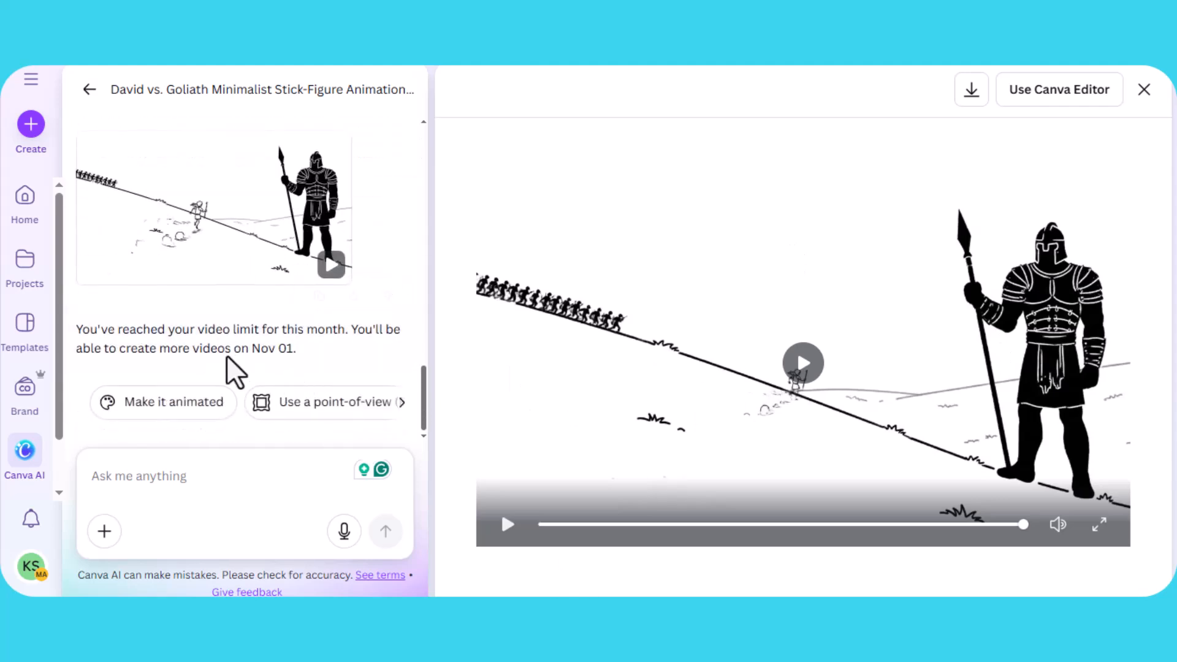
scroll(304, 359, "up", 10)
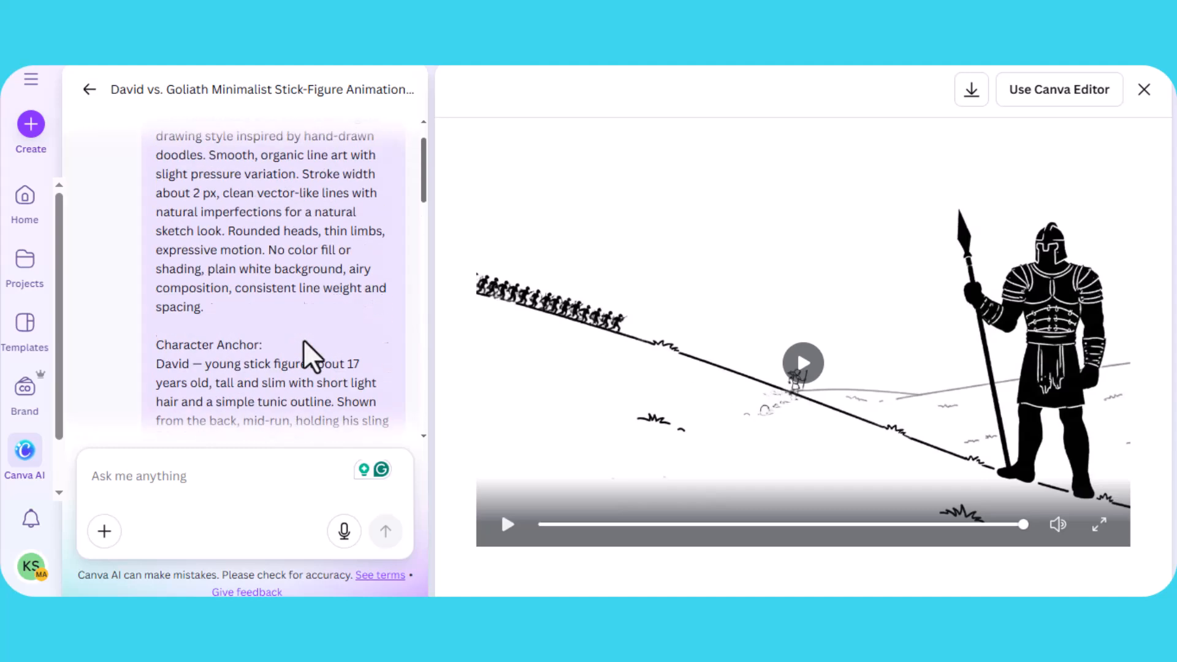
scroll(306, 356, "up", 3)
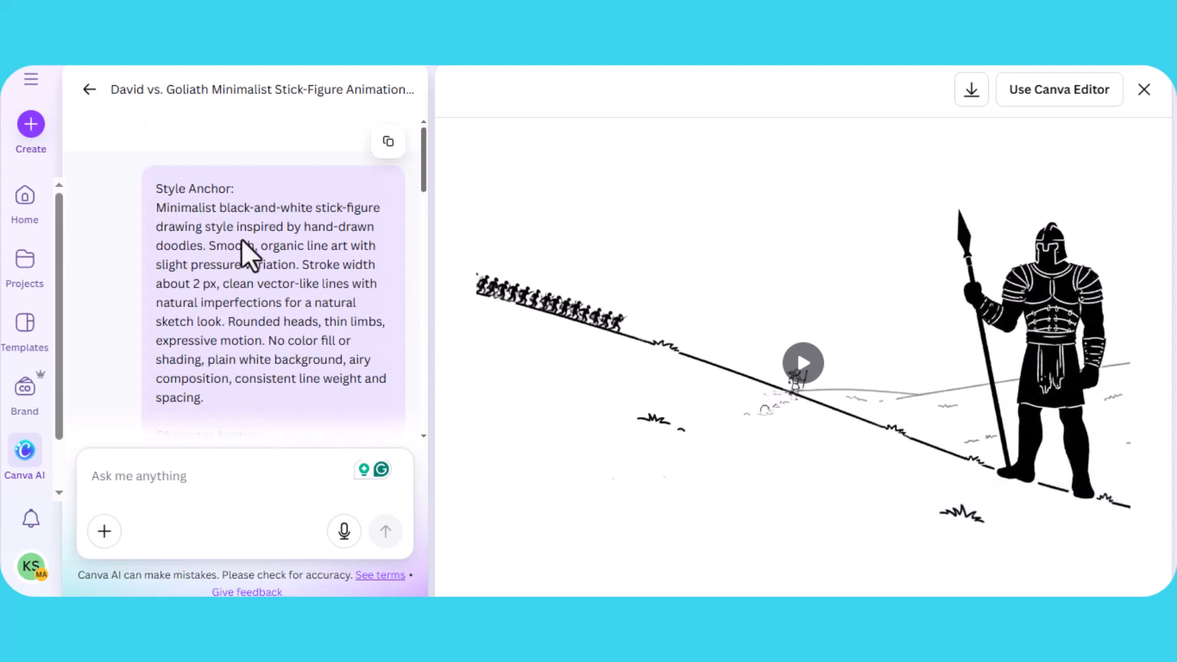
scroll(179, 198, "down", 2)
scroll(185, 195, "up", 2)
left_click_drag(158, 188, 235, 189)
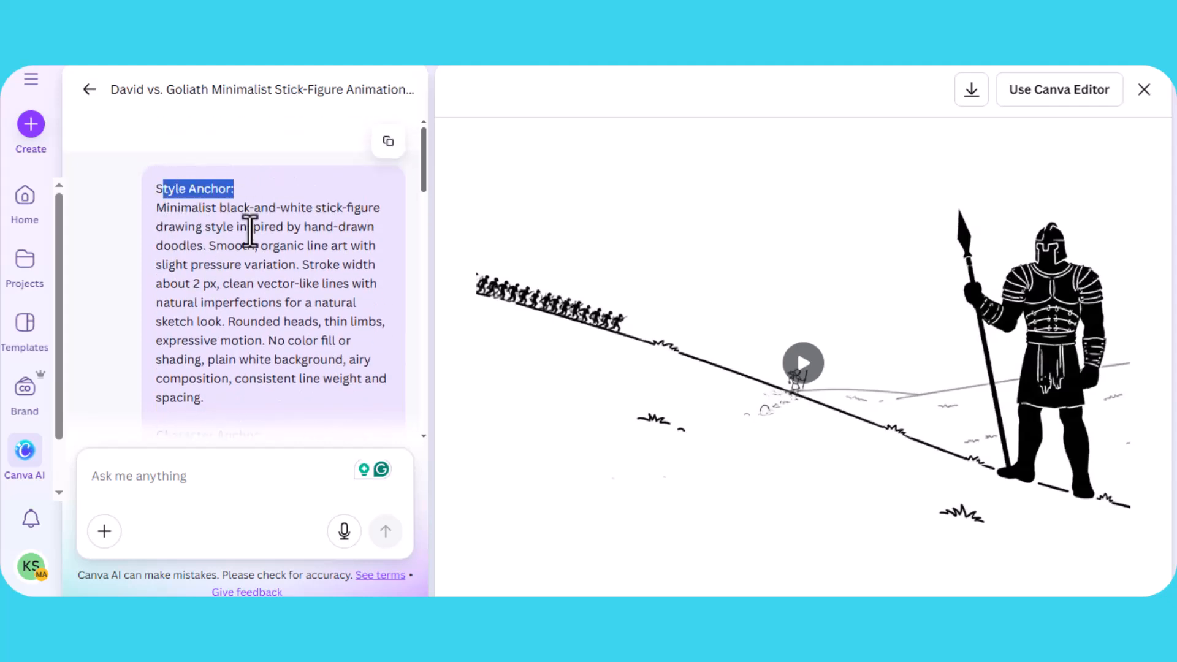
scroll(181, 254, "down", 3)
left_click_drag(173, 264, 270, 270)
scroll(264, 270, "down", 4)
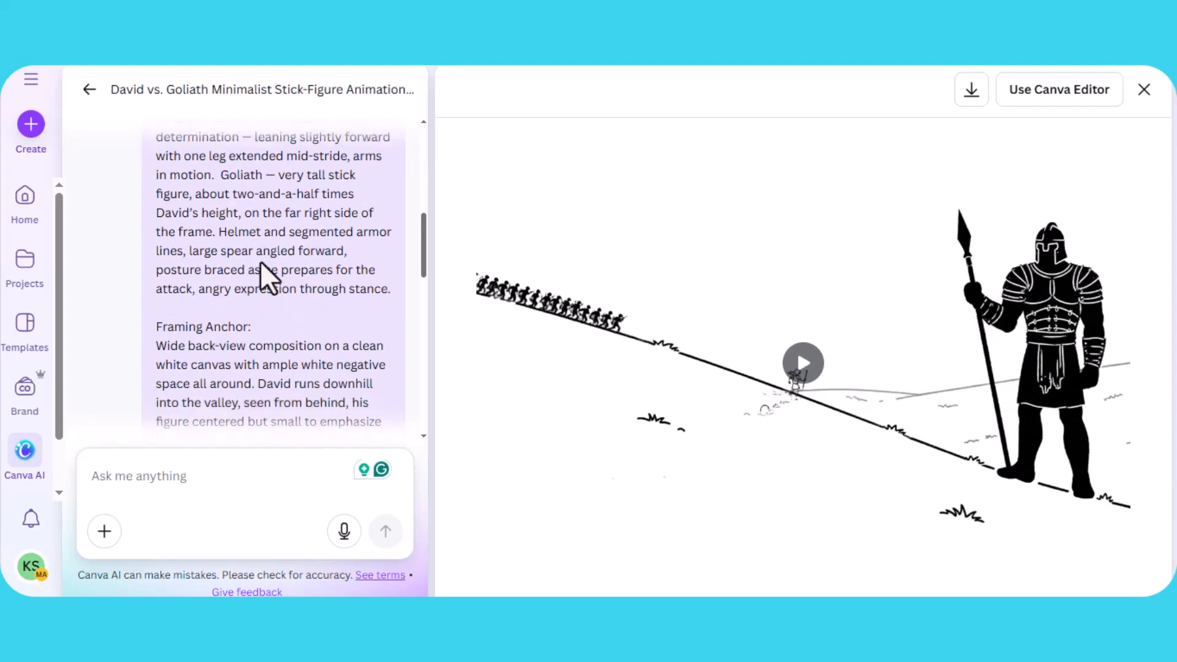
left_click_drag(175, 311, 264, 334)
scroll(264, 334, "down", 5)
left_click_drag(176, 257, 269, 273)
scroll(257, 279, "down", 4)
scroll(260, 288, "up", 8)
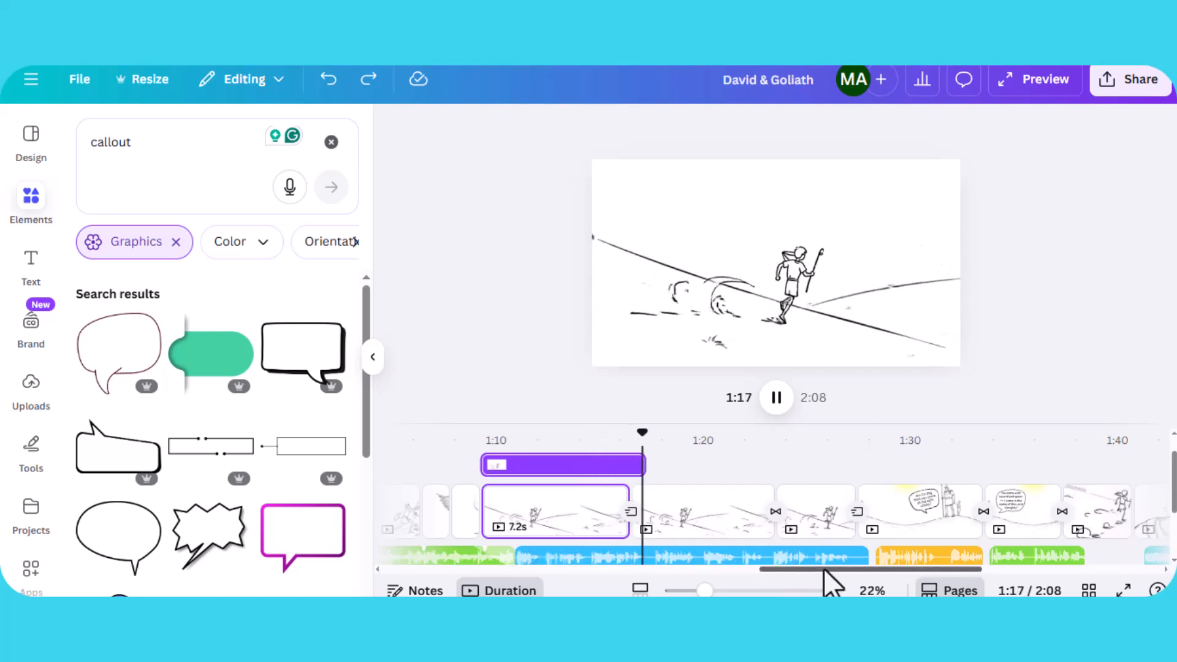
- Scroll the timeline to the running pages, pause playback, and inspect the Dissolve transition between the running clips
left_click_drag(826, 572, 875, 581)
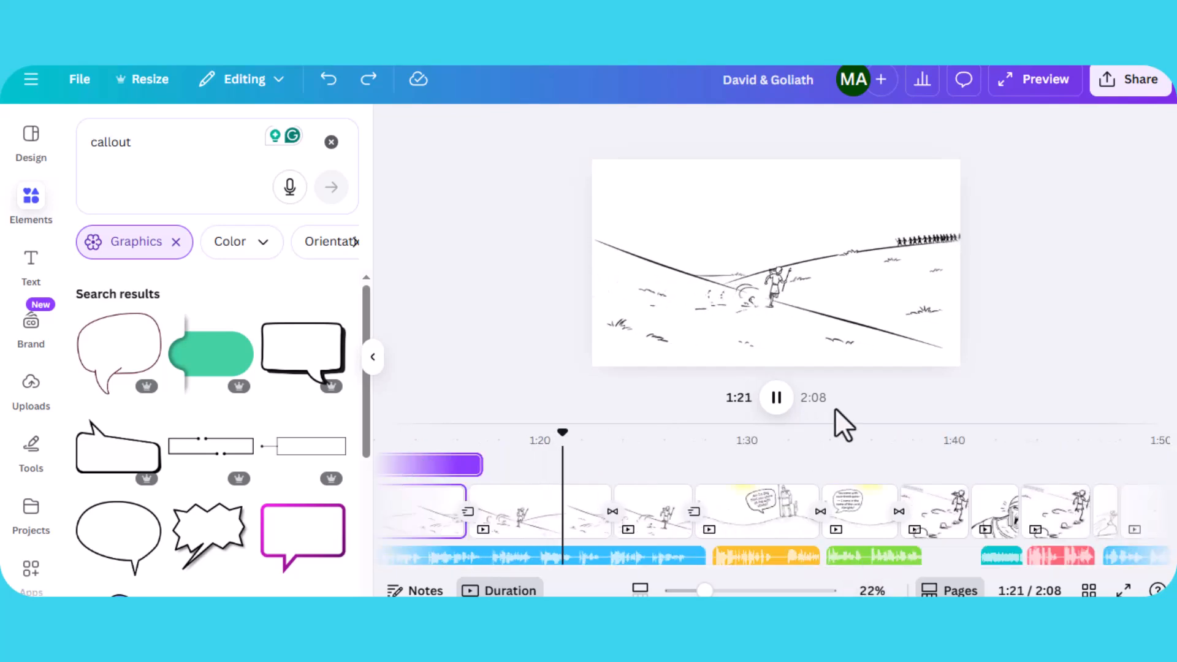
left_click(776, 400)
left_click(652, 512)
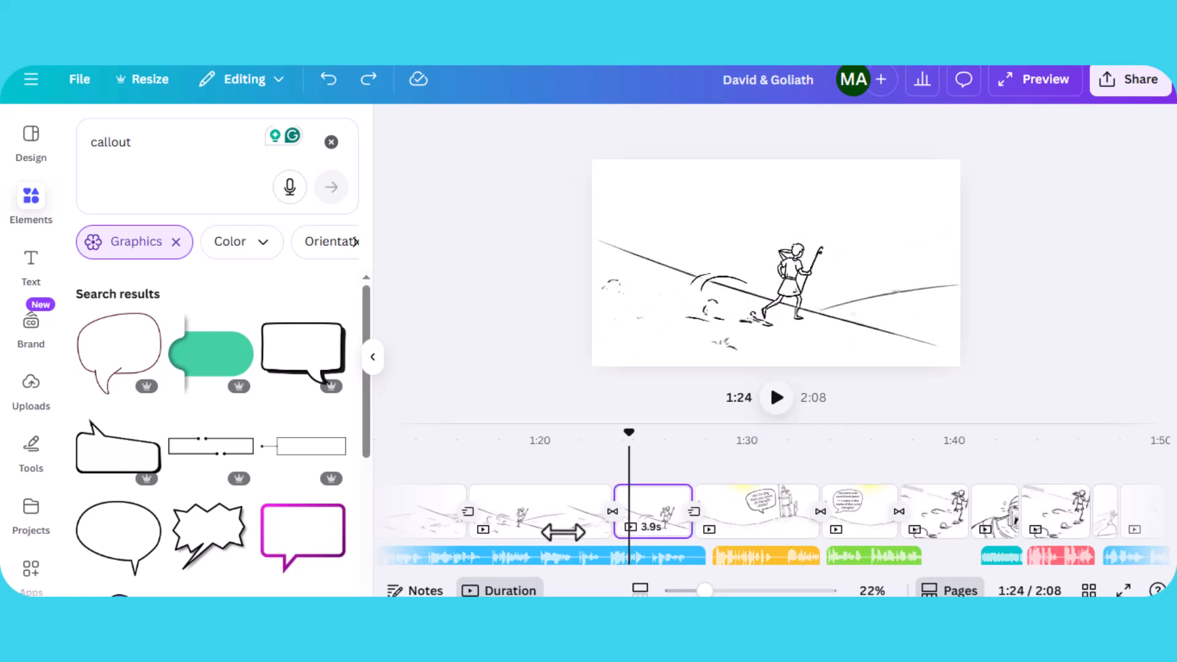
left_click(612, 512)
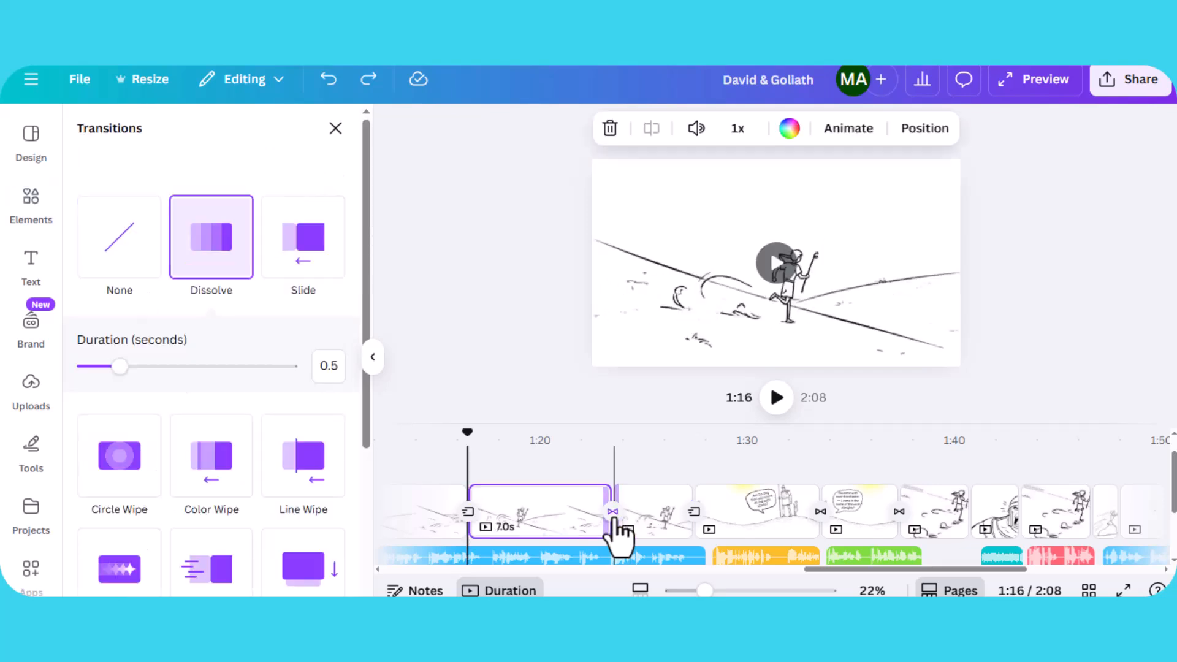
scroll(237, 481, "down", 4)
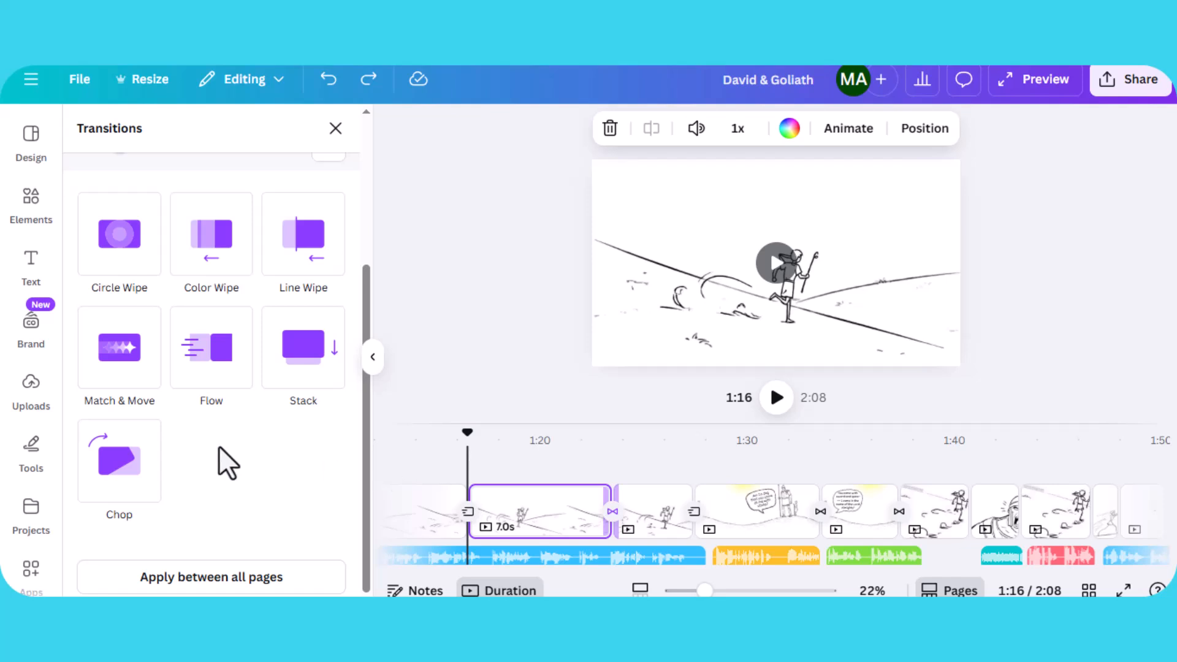
scroll(228, 462, "up", 4)
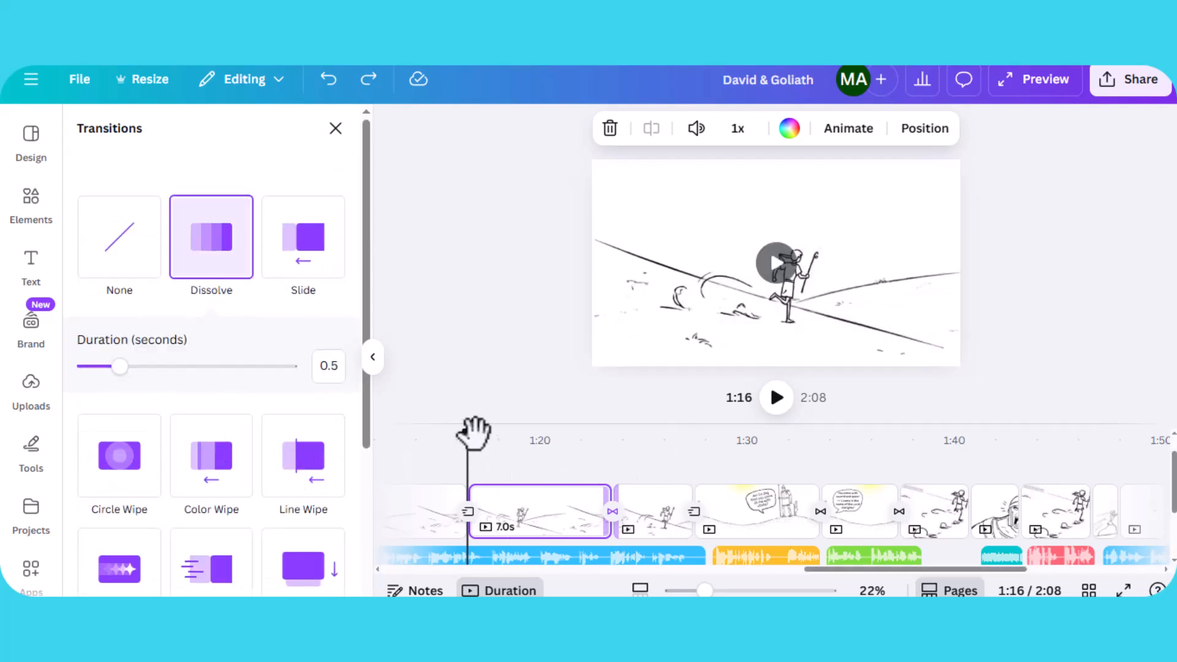
left_click_drag(562, 440, 722, 576)
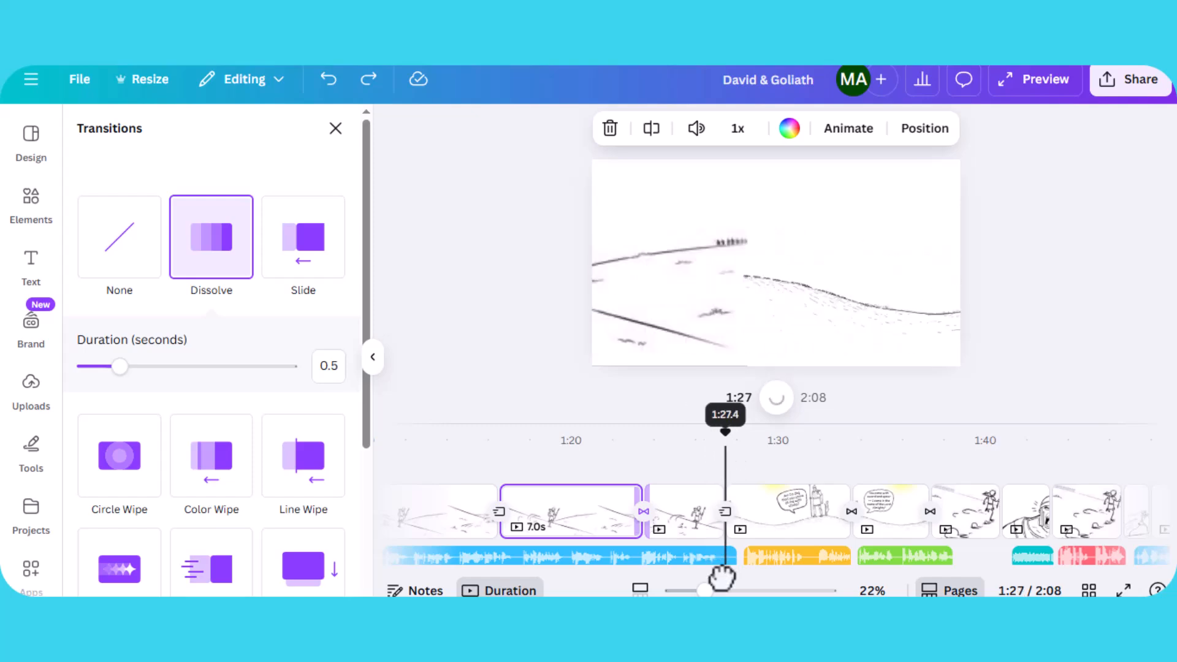
- Inspect the Flow transition on the following running clip, then scrub to the speech-bubble page
left_click(731, 520)
left_click(726, 512)
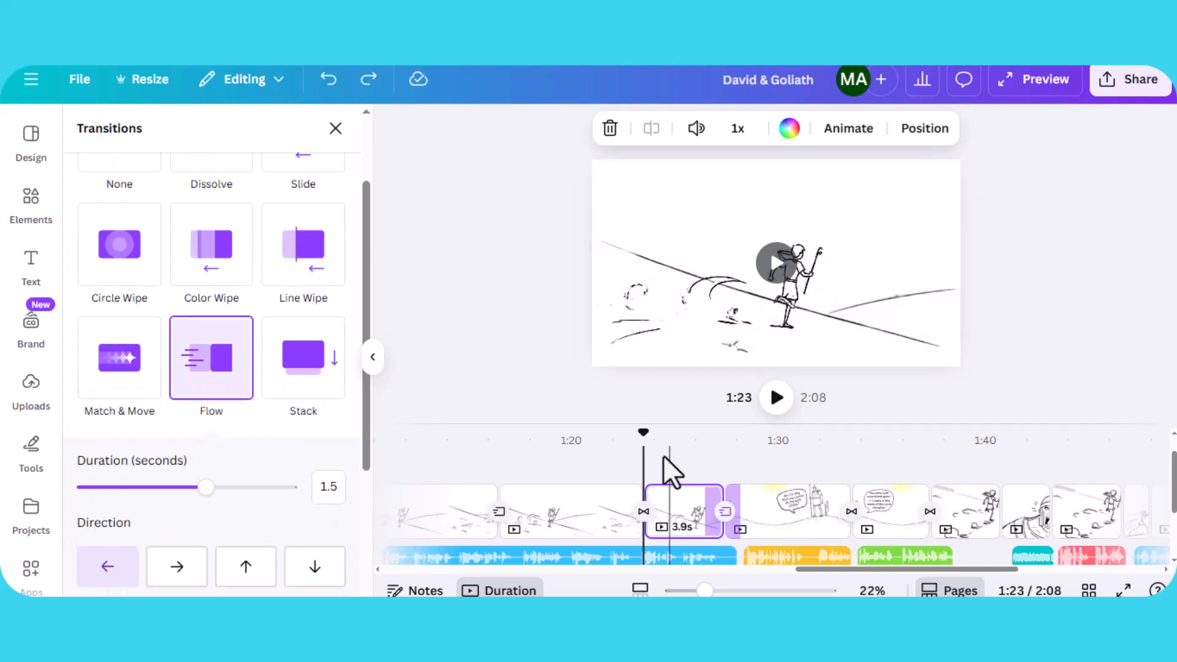
left_click_drag(706, 440, 769, 444)
left_click(736, 499)
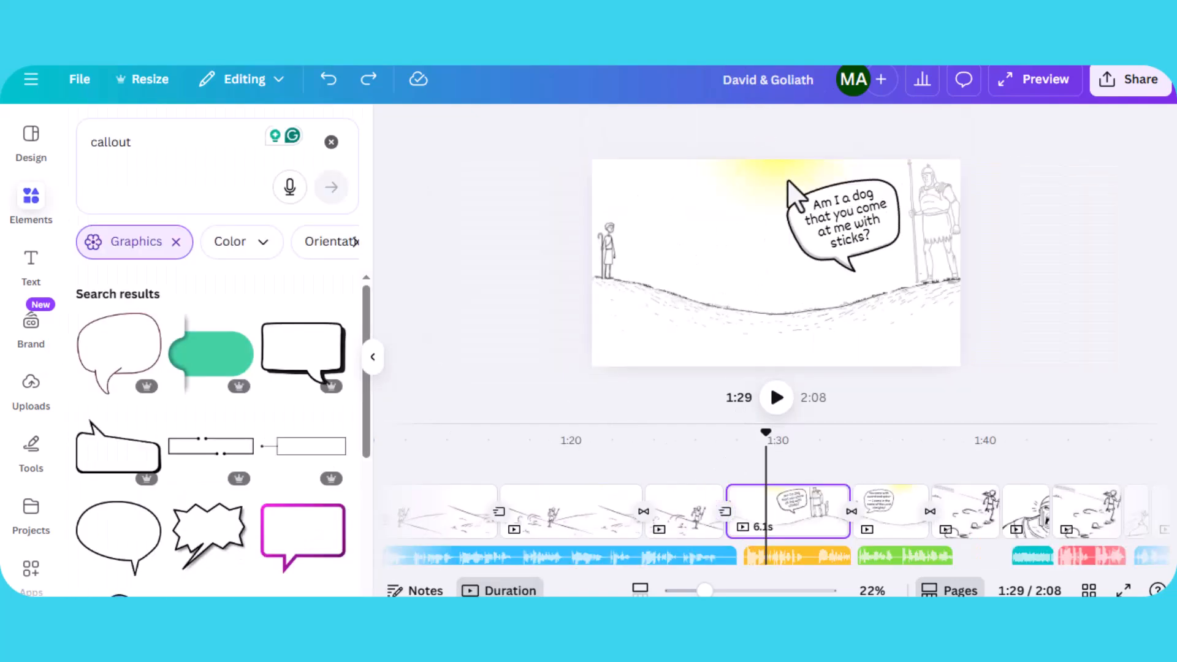
- Inspect the speech bubble and David image on the taunt page, then play the video from 1:29
left_click(788, 180)
left_click(631, 202)
left_click(604, 252)
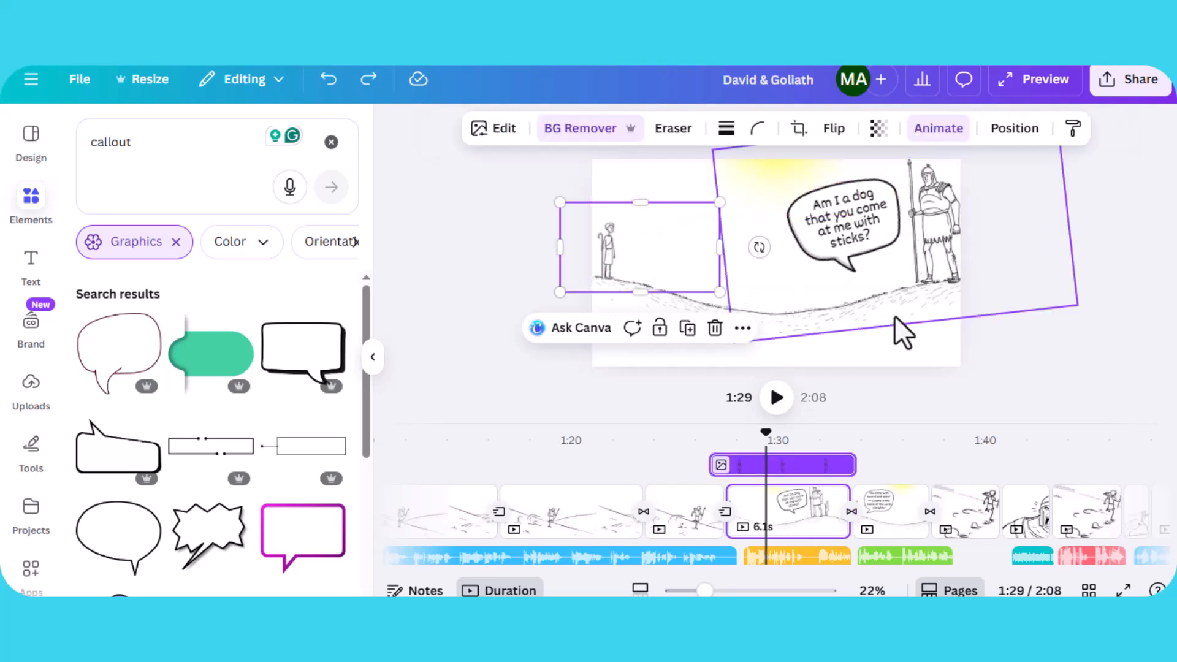
left_click(776, 399)
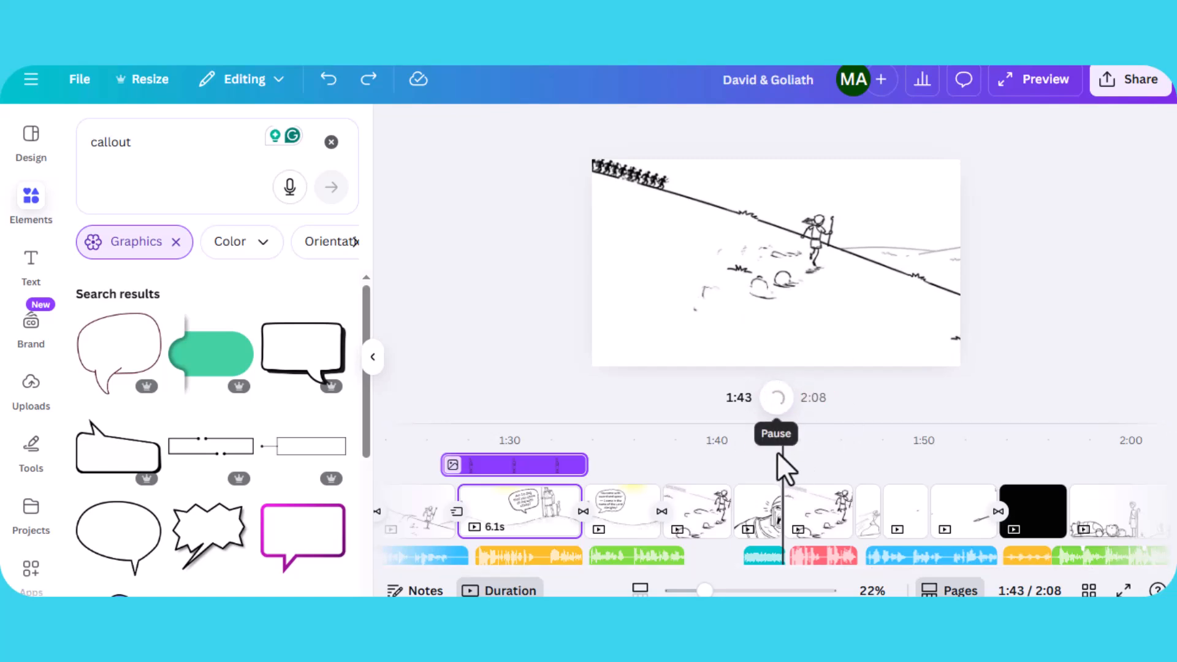
- Scrub to the shouting Goliath close-up, select the image and check its Shake Zoom animation
left_click_drag(784, 435, 745, 441)
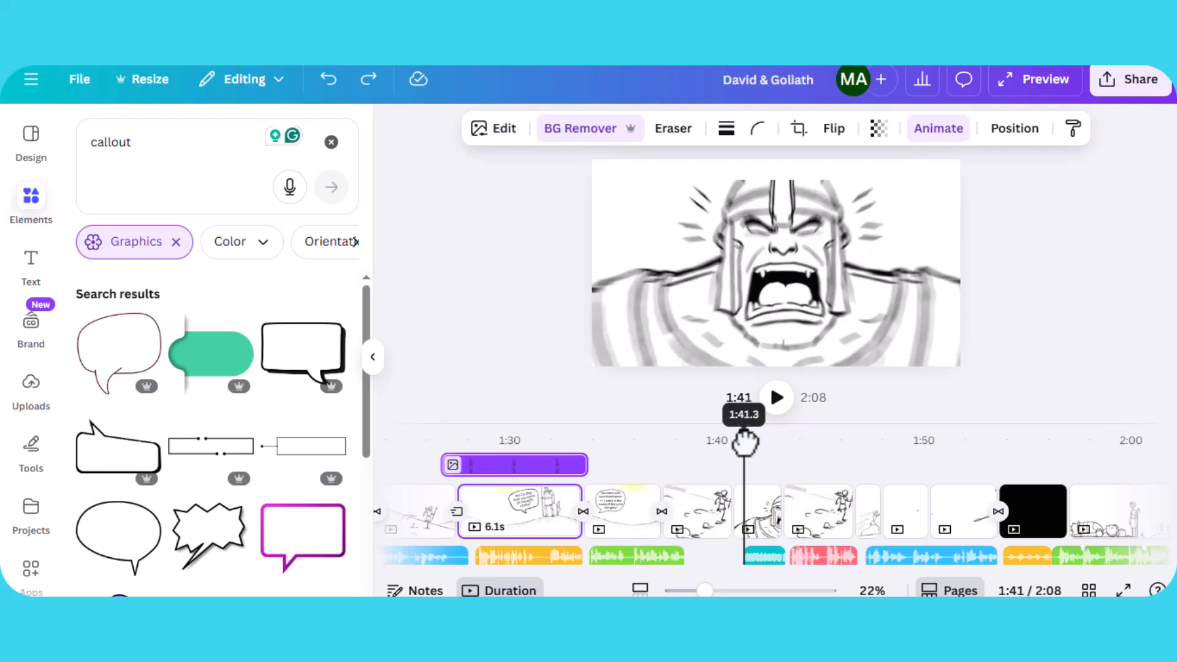
left_click(775, 397)
left_click(777, 400)
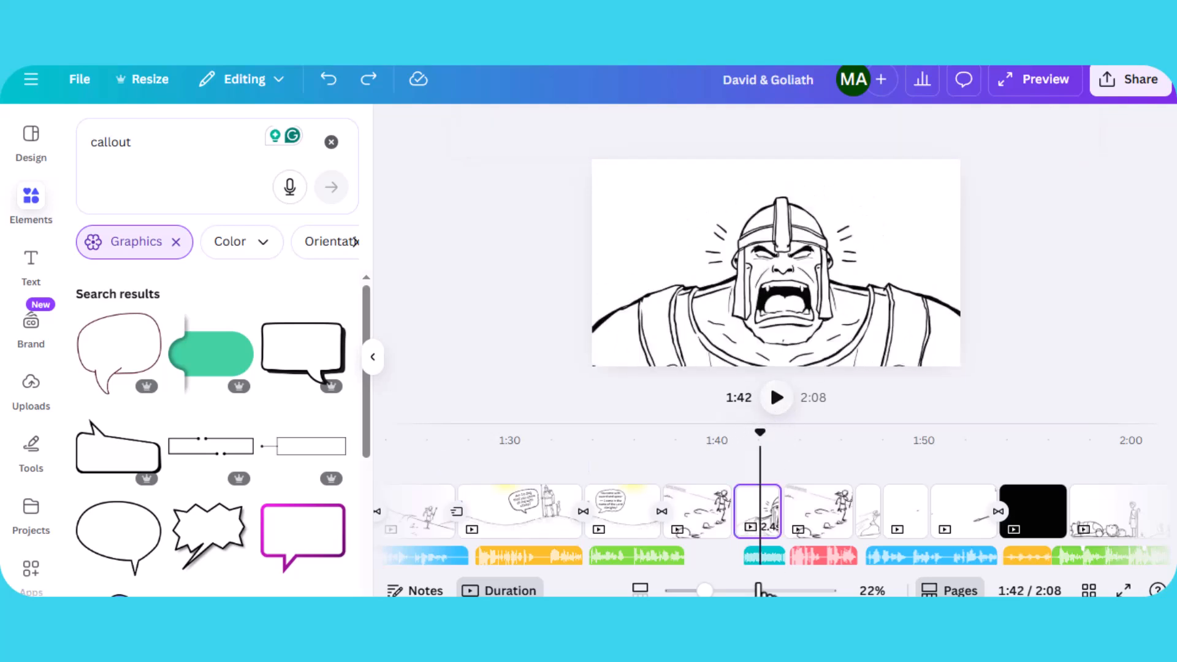
left_click(760, 548)
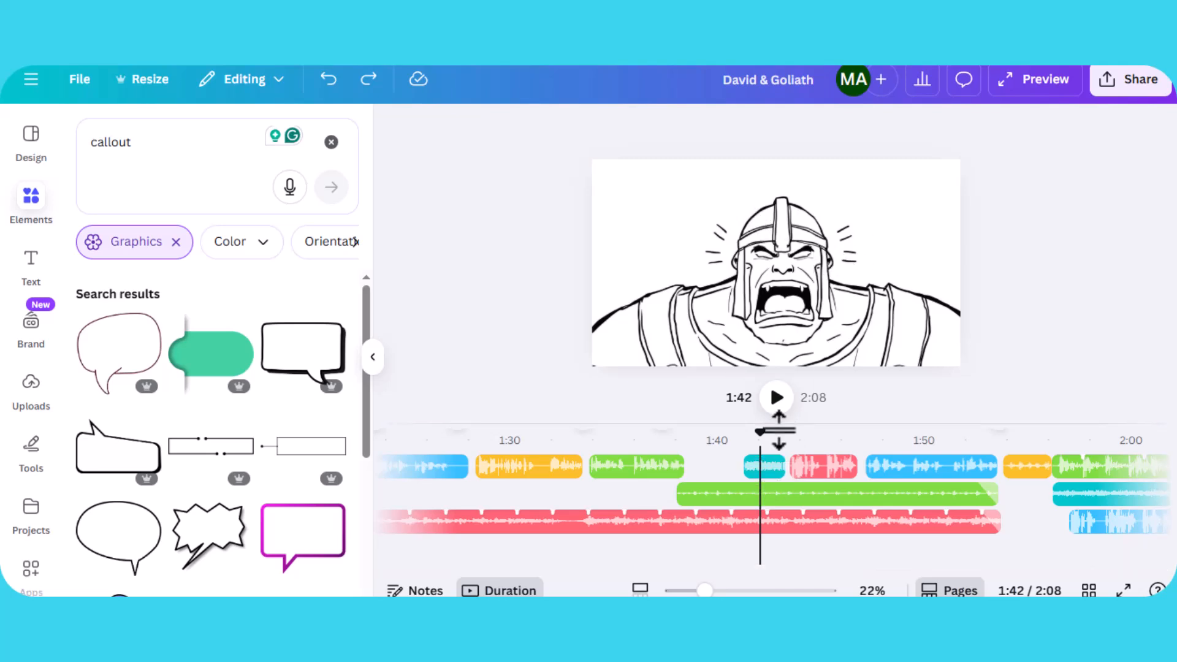
left_click(788, 293)
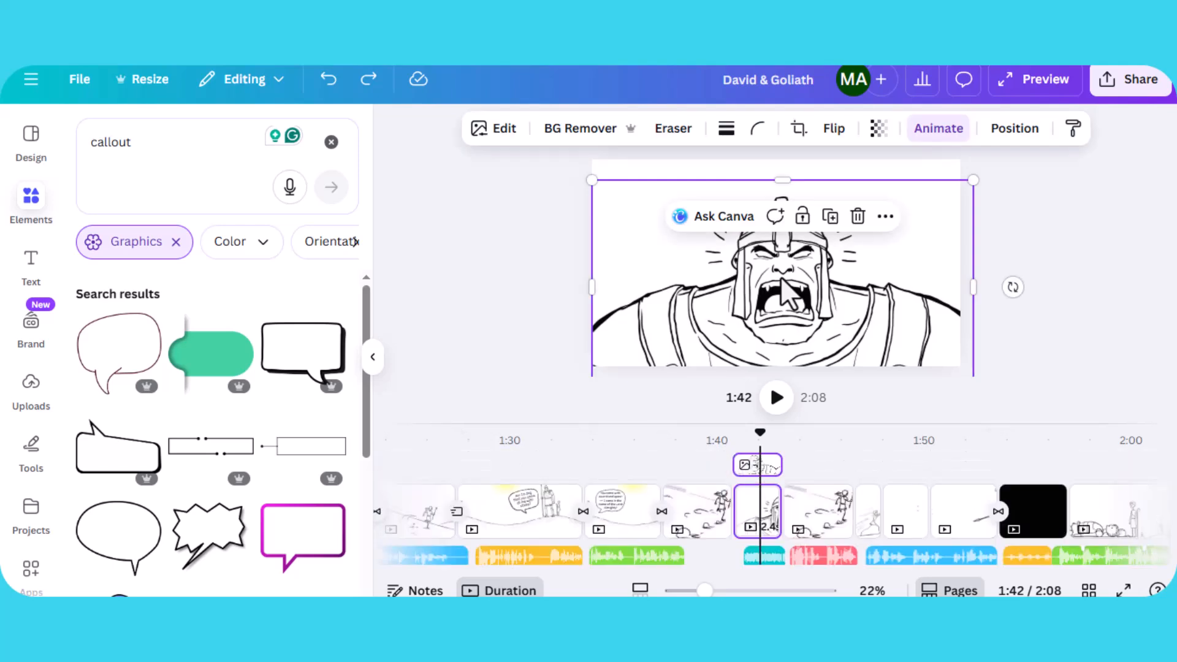
left_click(943, 138)
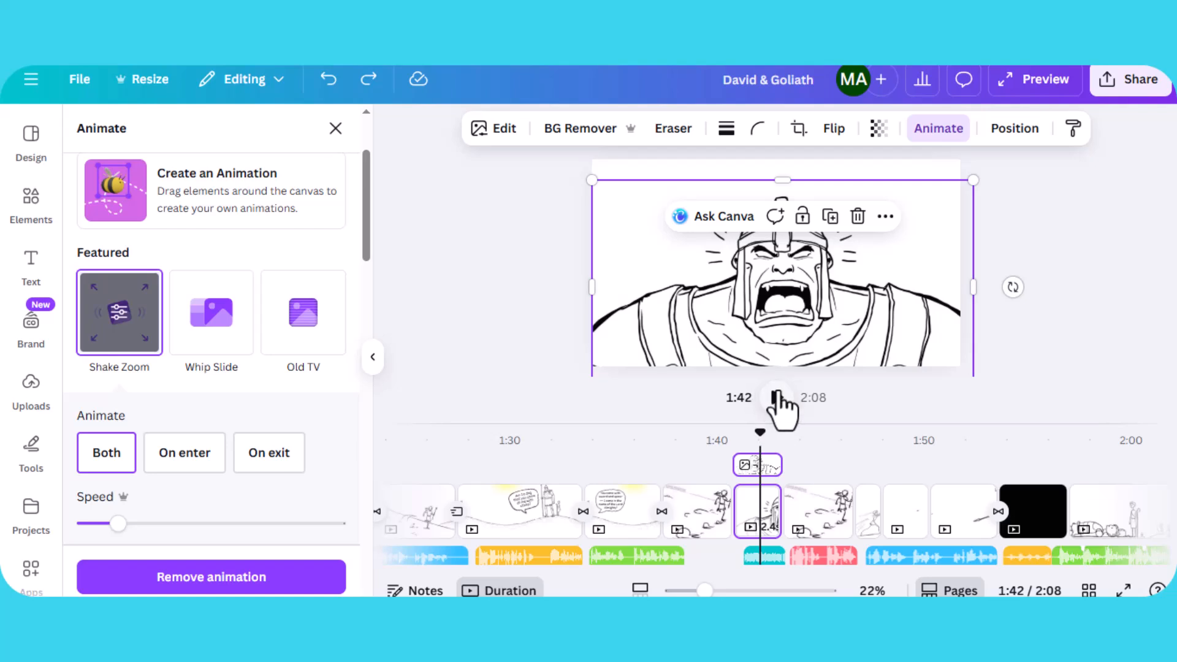
left_click(777, 398)
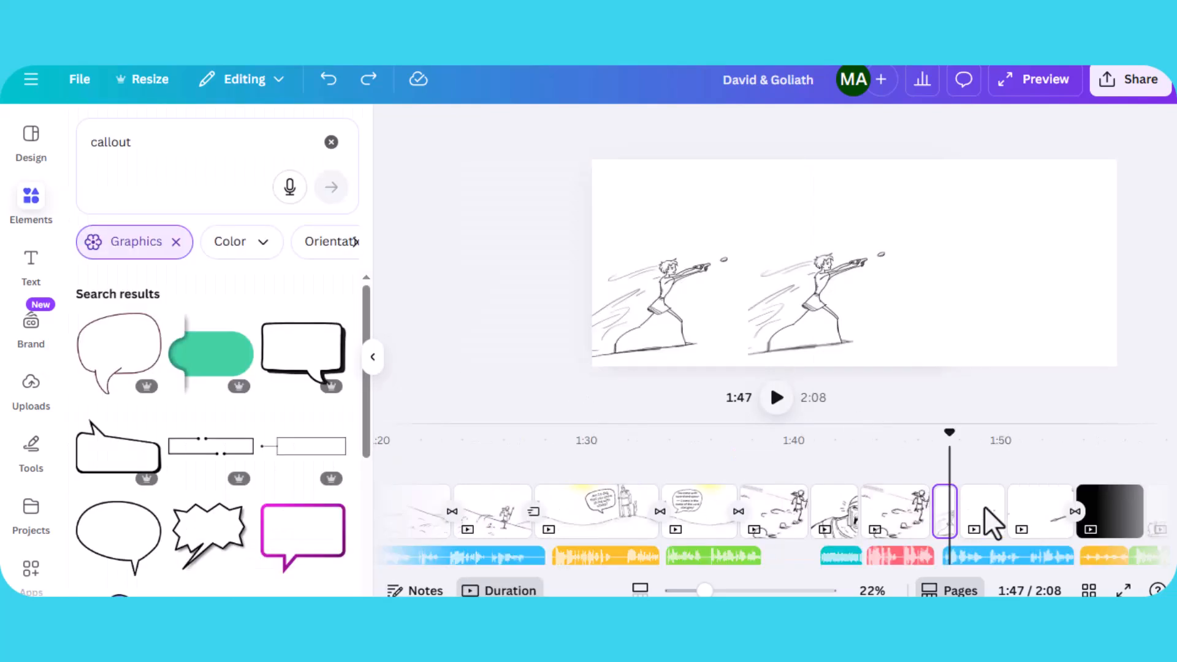
- Select the slinging David image at 1:47 and check its Shake Zoom animation
left_click_drag(929, 436, 943, 436)
left_click(662, 314)
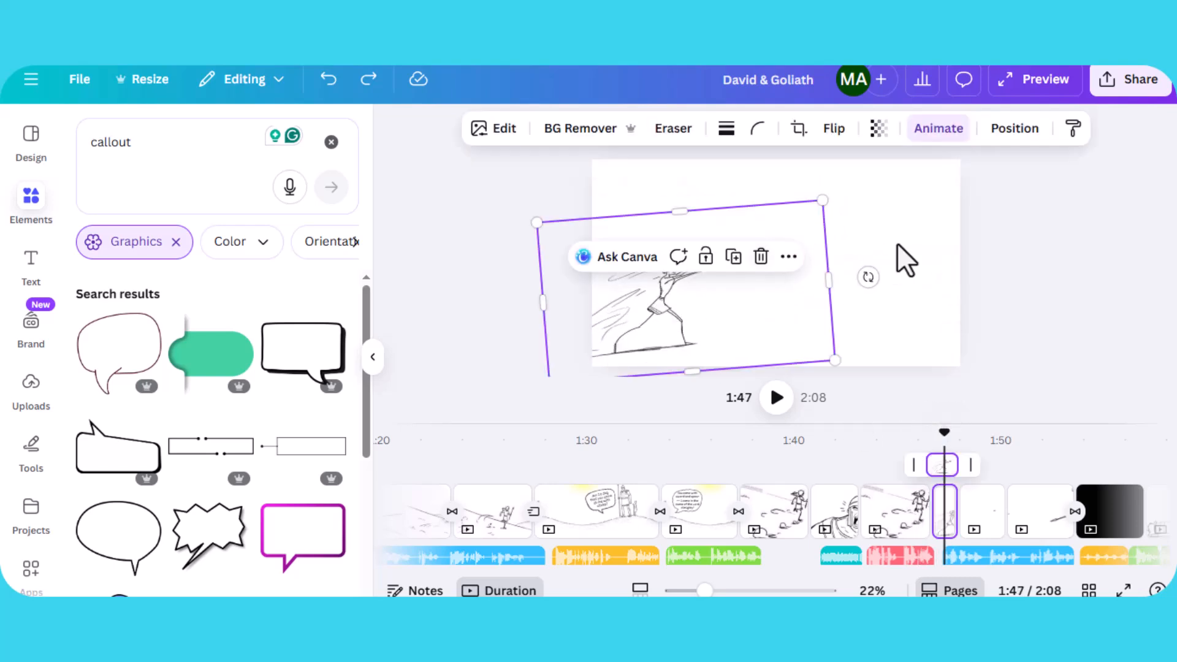
left_click(934, 139)
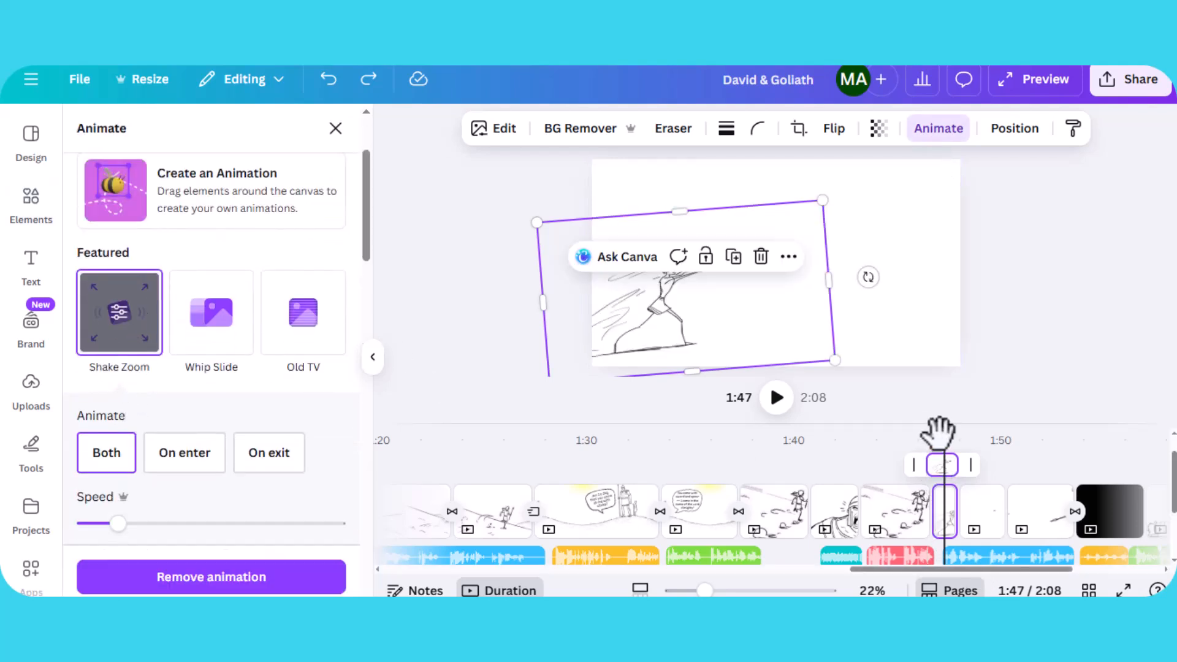
left_click_drag(945, 438, 980, 447)
left_click(806, 233)
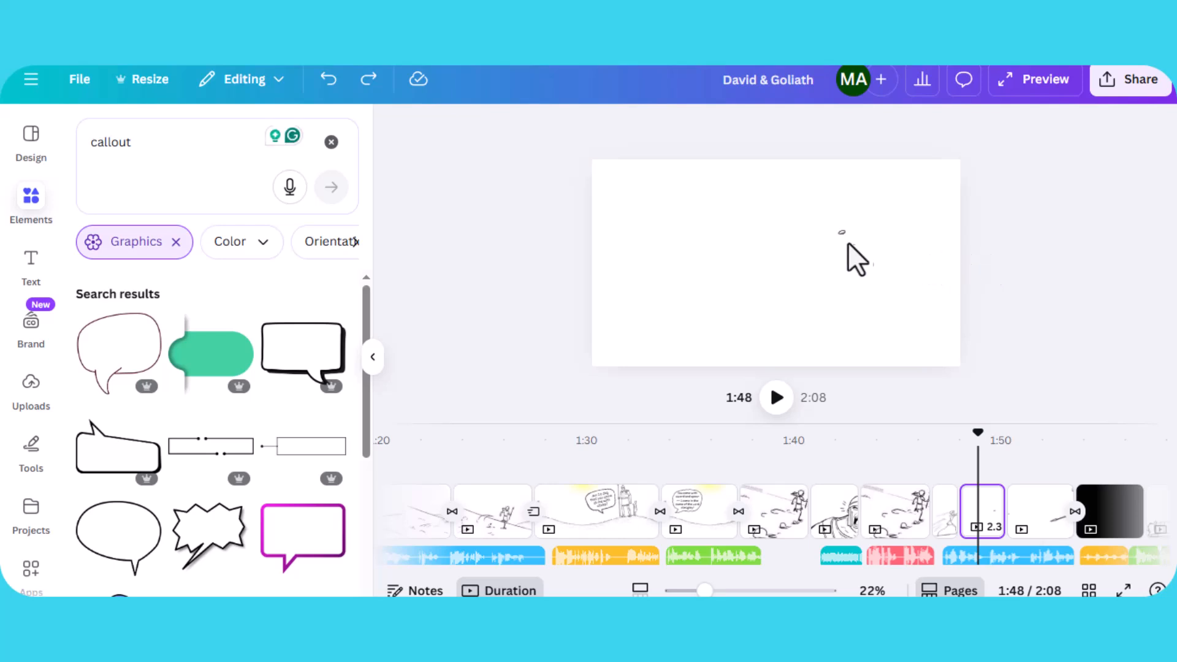
- Select the flying stone on the following page and scrub between the slinging and stone pages
left_click(841, 239)
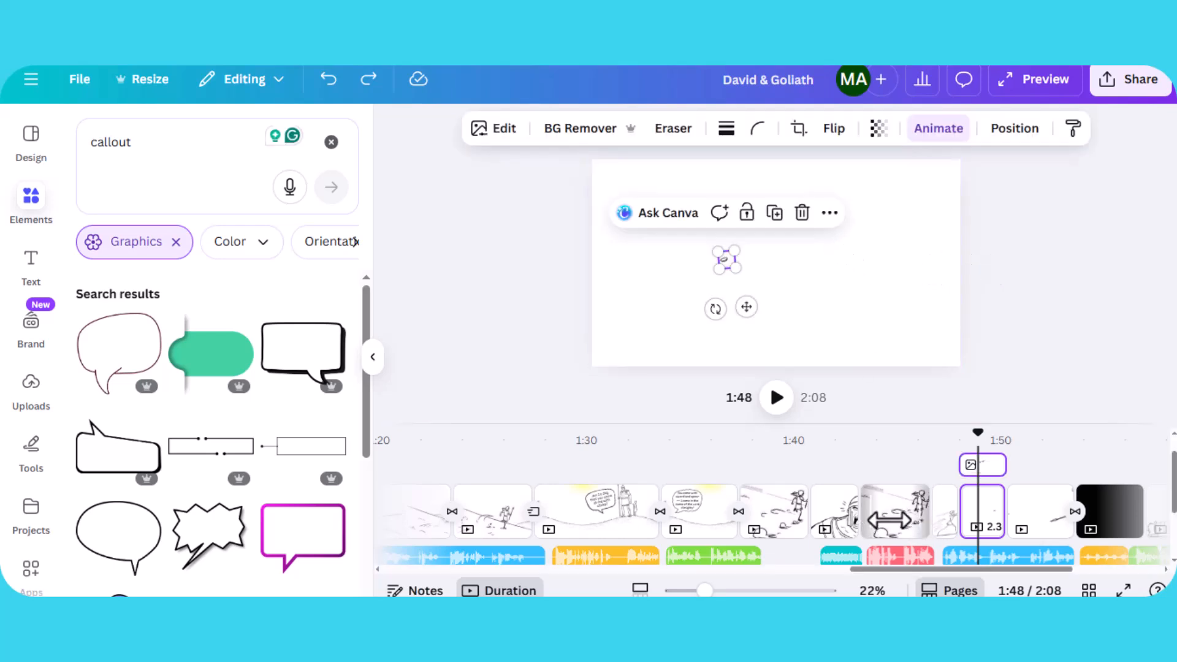
left_click(944, 437)
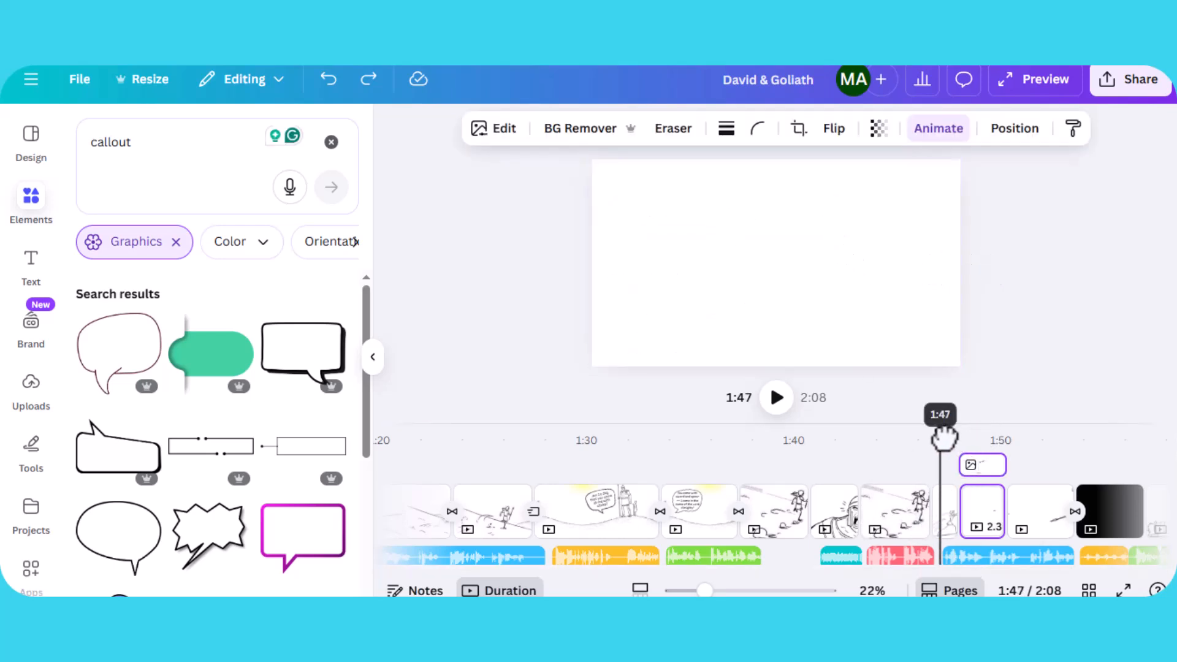
left_click_drag(944, 436, 947, 438)
left_click(685, 305)
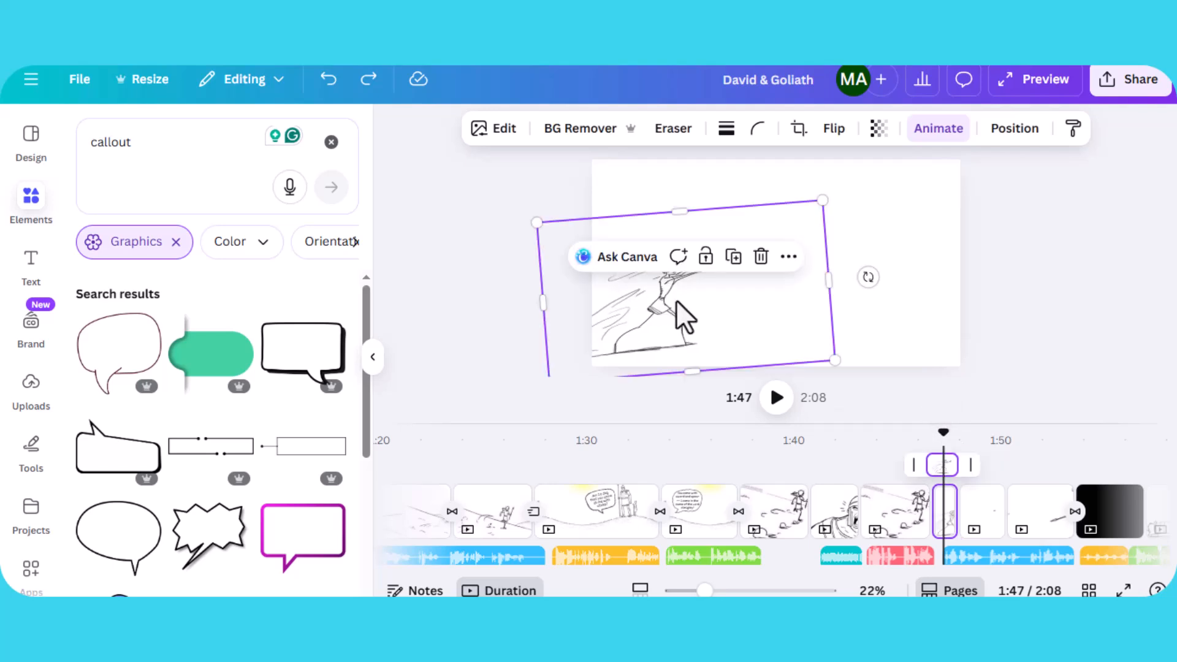
left_click_drag(950, 433, 973, 432)
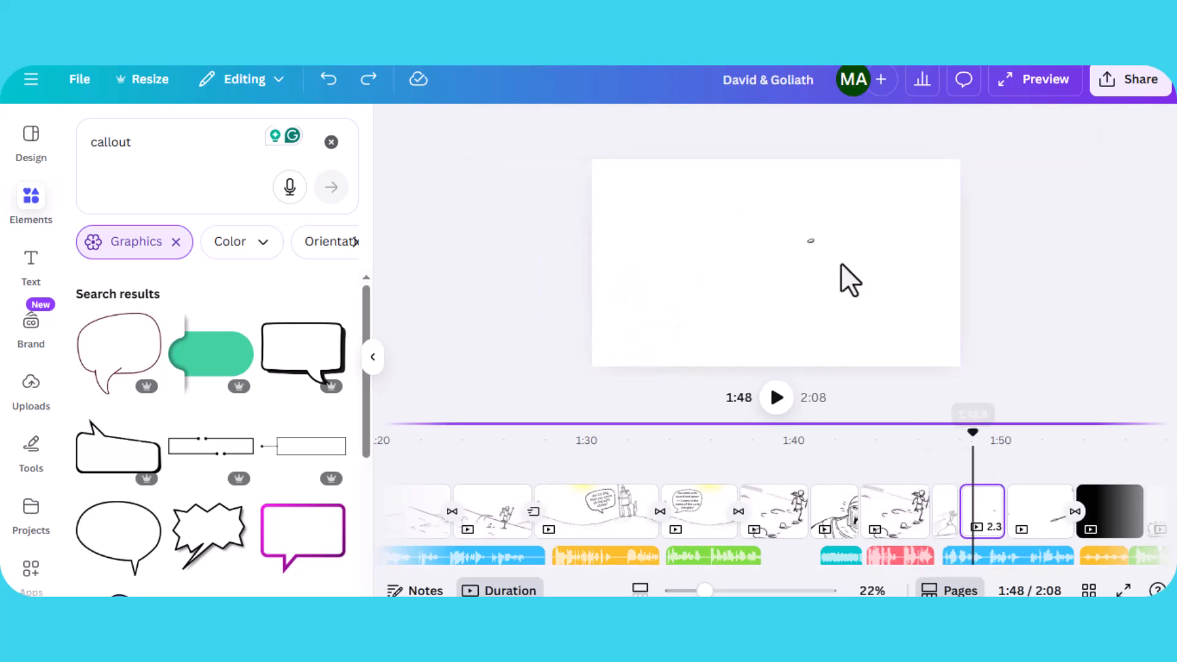
left_click(811, 241)
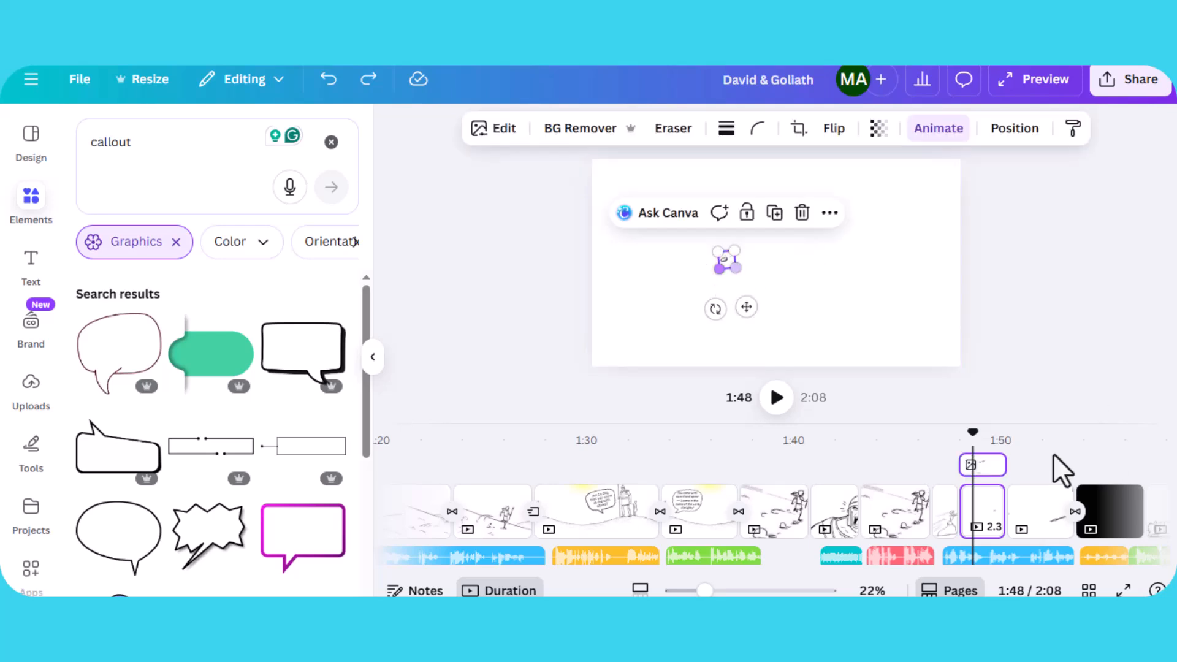
- Scrub the playhead back and forth around 1:48 to preview the stone's motion
mouse_move(972, 435)
left_mouse_down()
mouse_move(950, 429)
mouse_move(972, 440)
left_mouse_up()
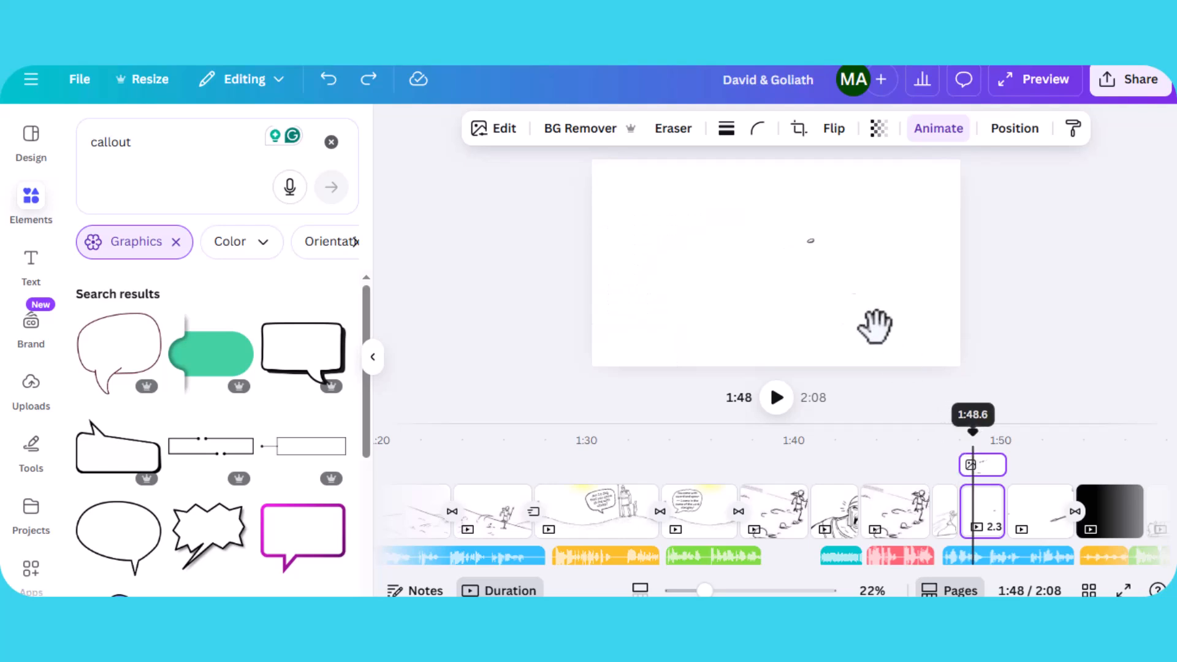
left_click_drag(950, 437, 940, 429)
left_click(944, 530)
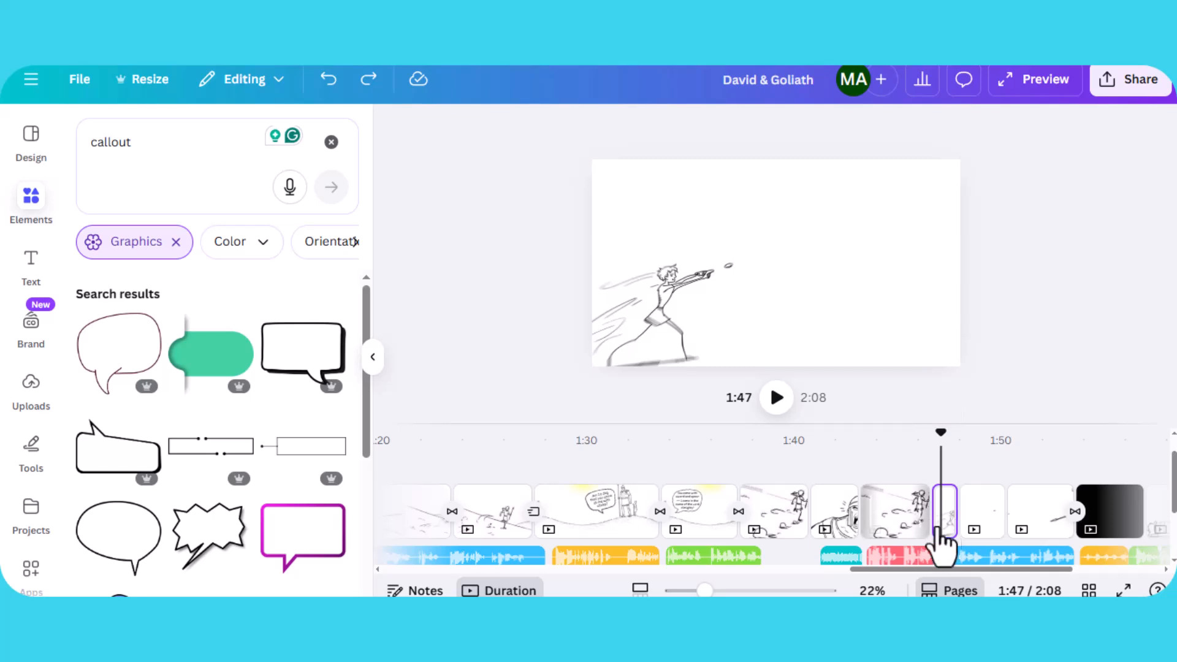
left_click(967, 436)
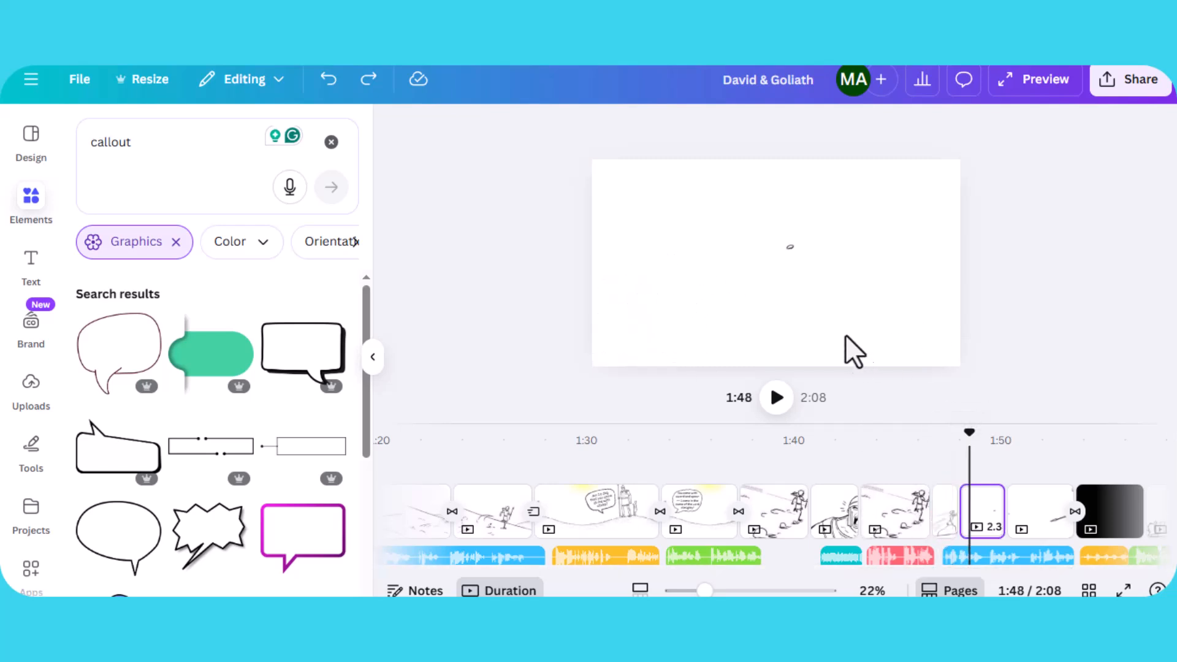
left_click_drag(796, 249, 732, 261)
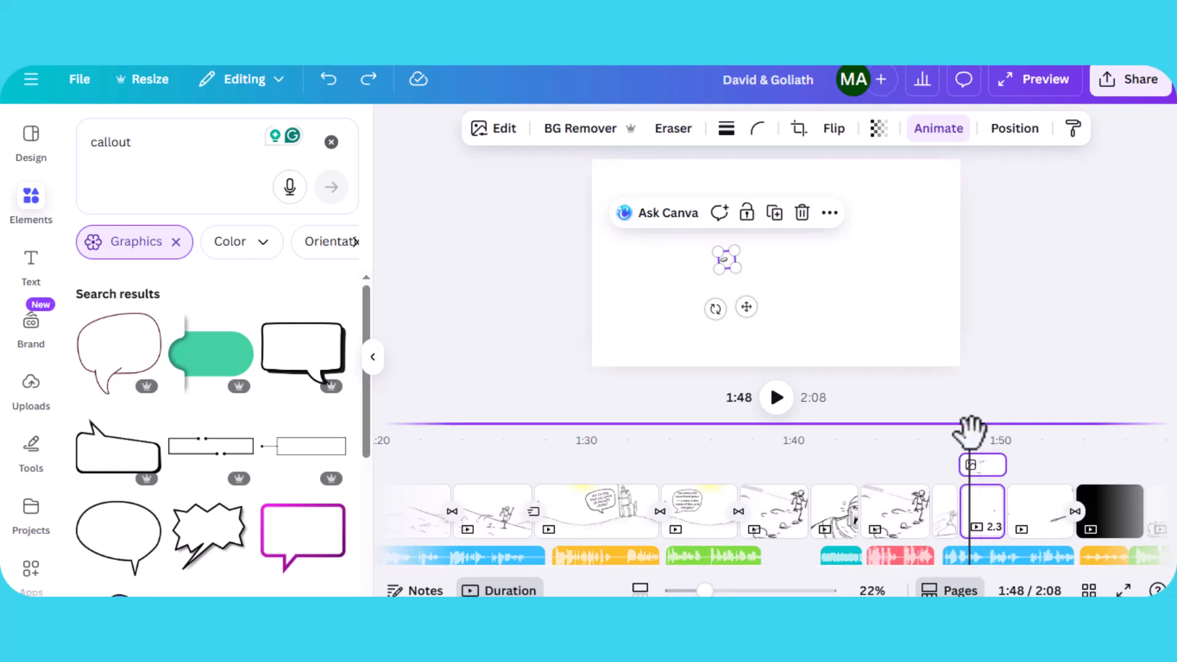
left_click_drag(949, 429, 946, 423)
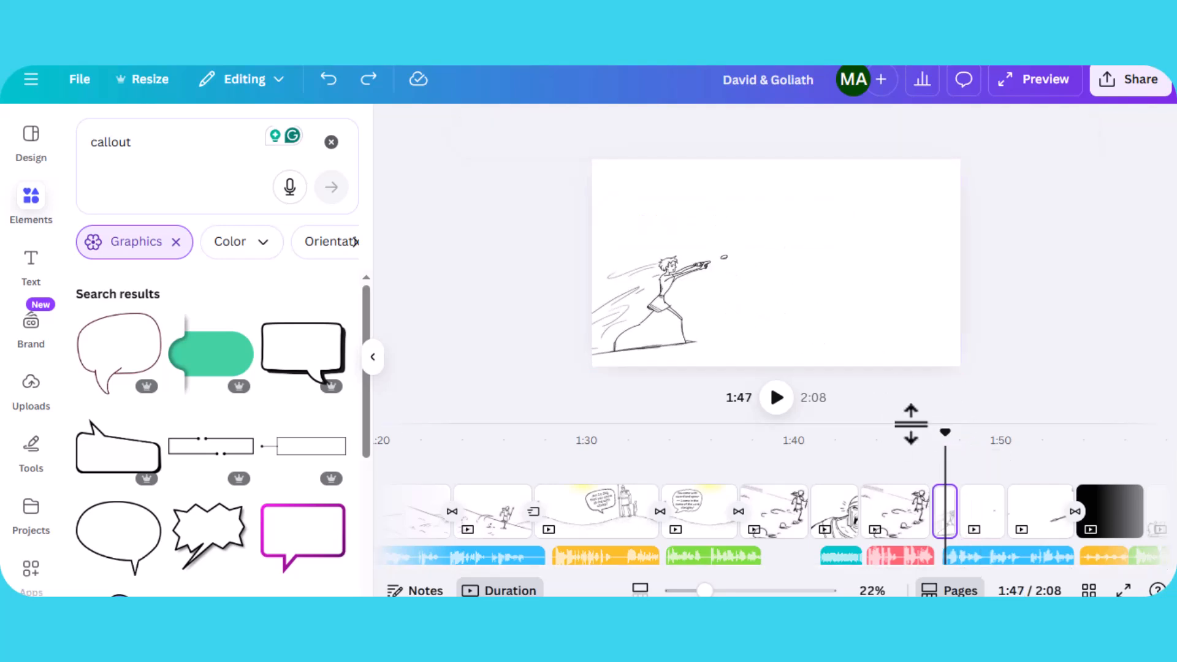
left_click(967, 429)
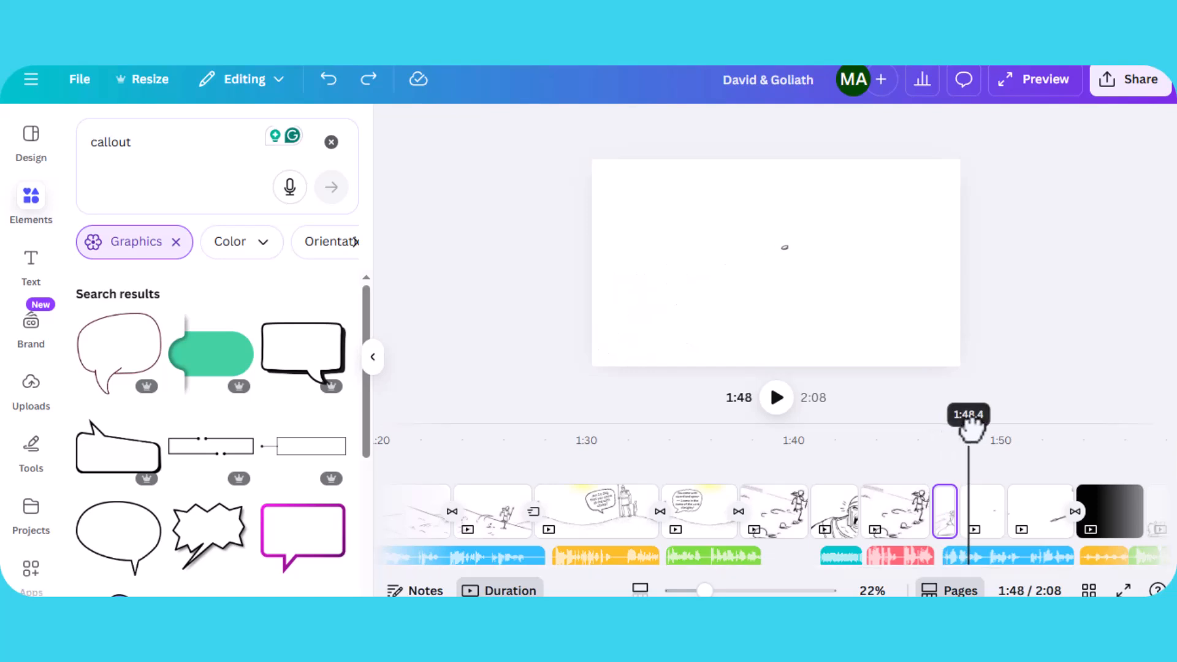
- Inspect the stone's custom animation path, then scrub forward to the Goliath spear page
left_click(782, 249)
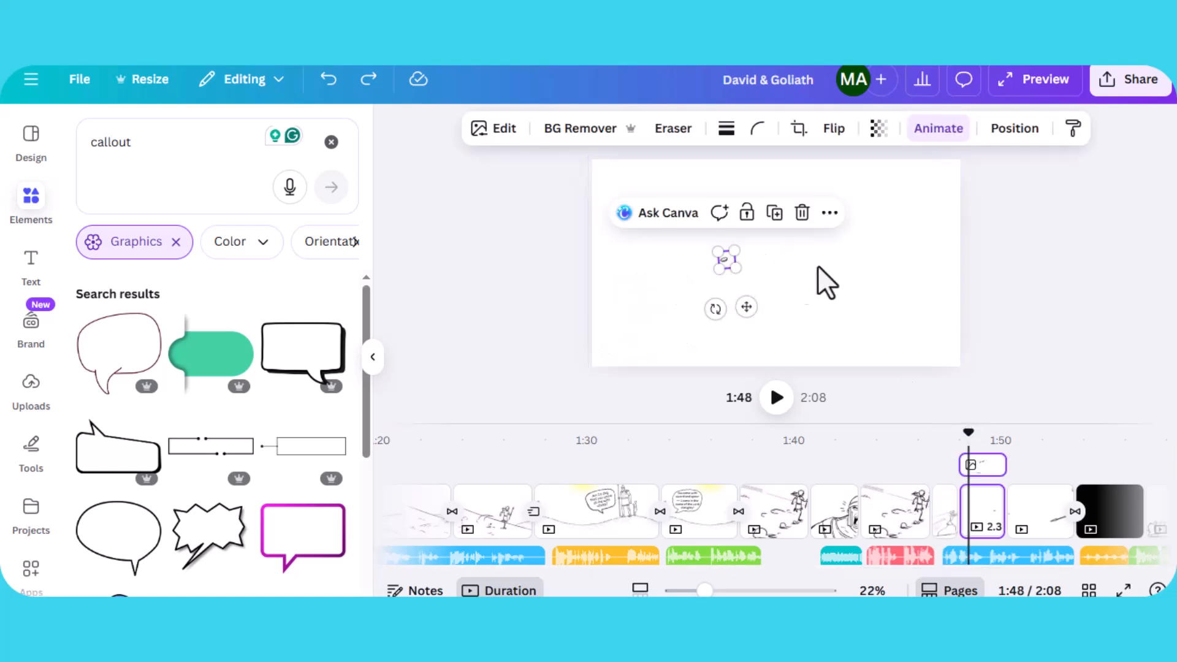
left_click(935, 132)
scroll(215, 481, "down", 2)
scroll(226, 493, "up", 2)
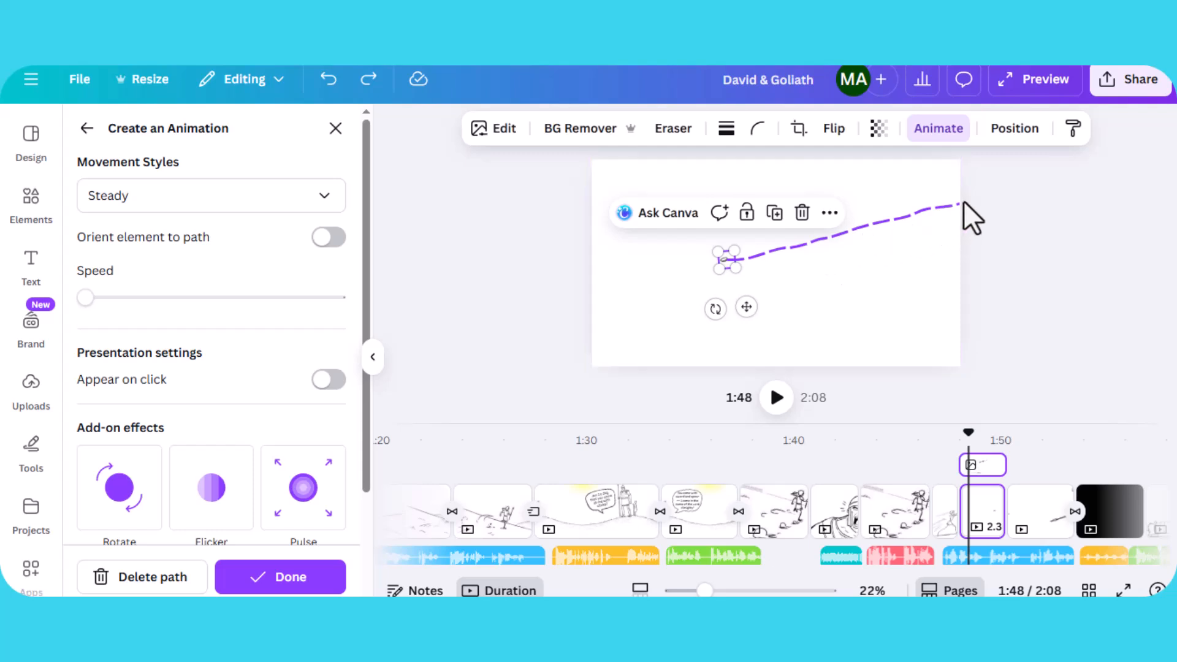
mouse_move(973, 432)
left_mouse_down()
mouse_move(1023, 437)
mouse_move(900, 464)
mouse_move(925, 465)
left_mouse_up()
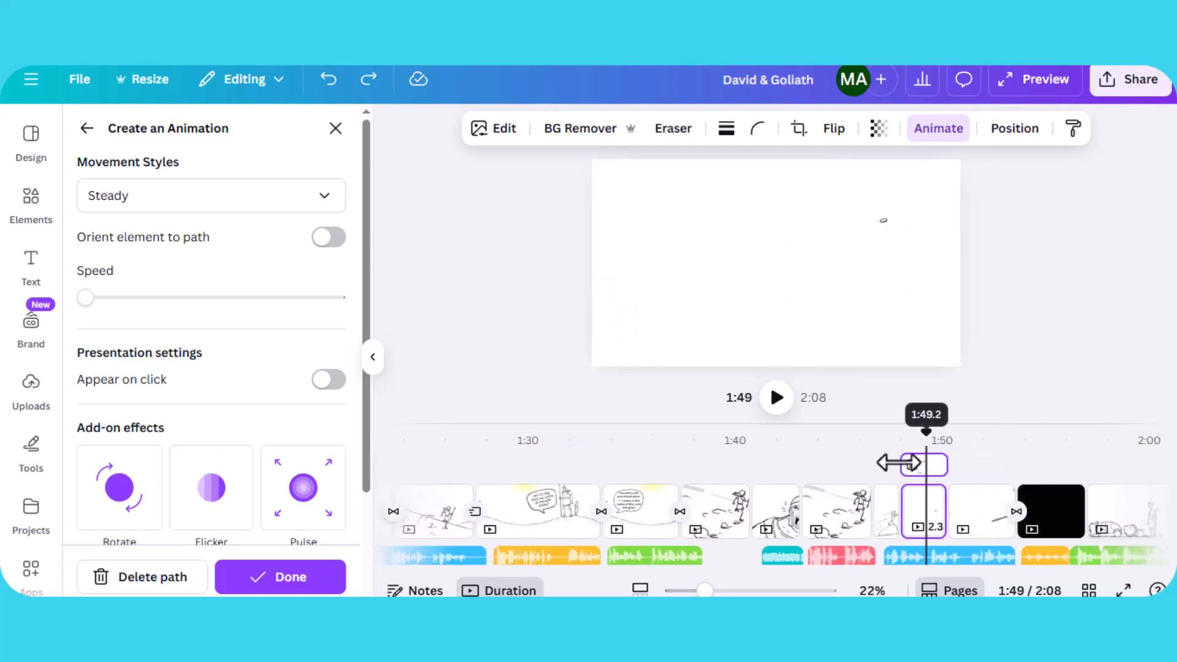
left_click_drag(898, 435, 974, 436)
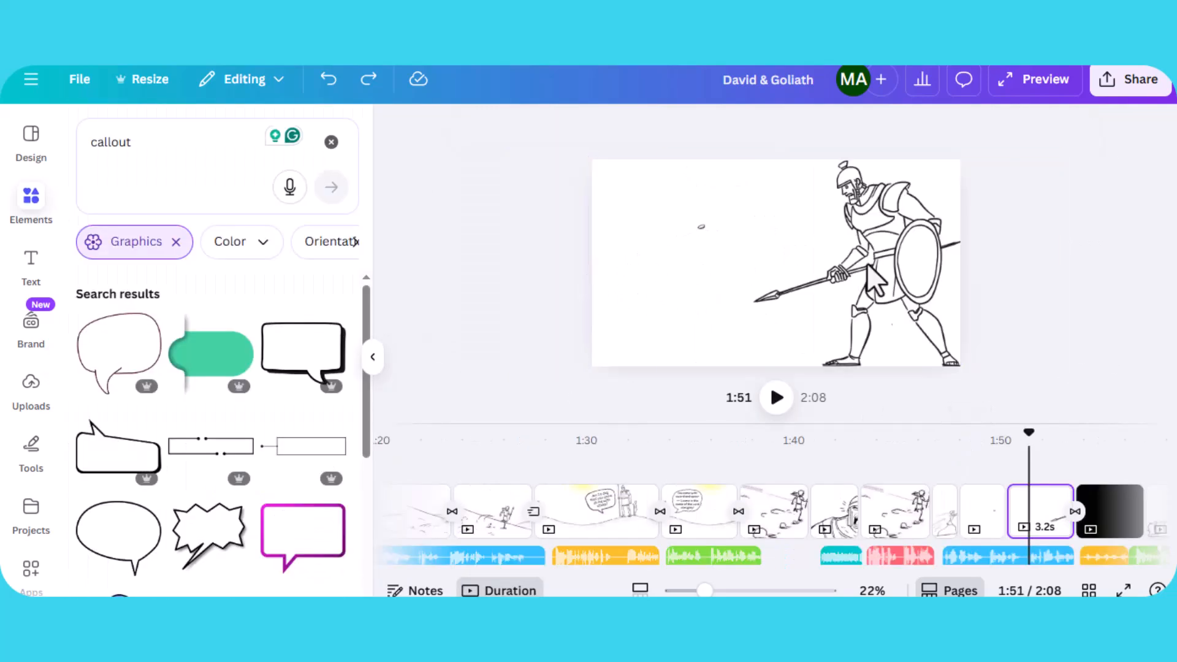
left_click_drag(1024, 429, 993, 436)
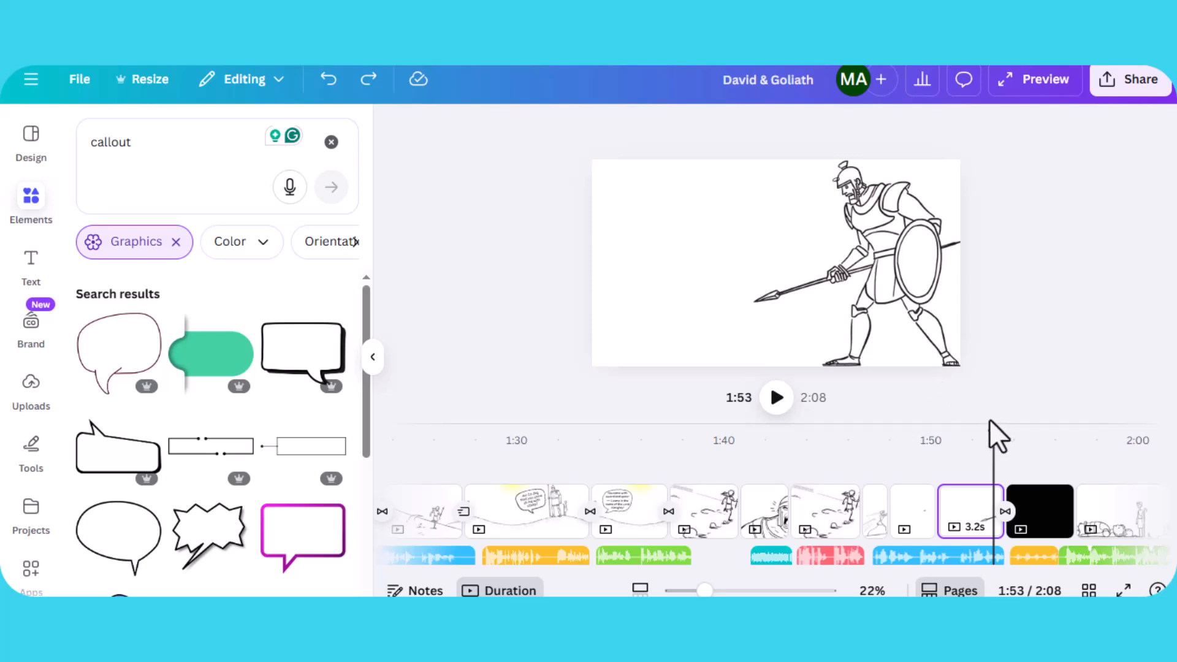
left_click_drag(990, 429, 980, 436)
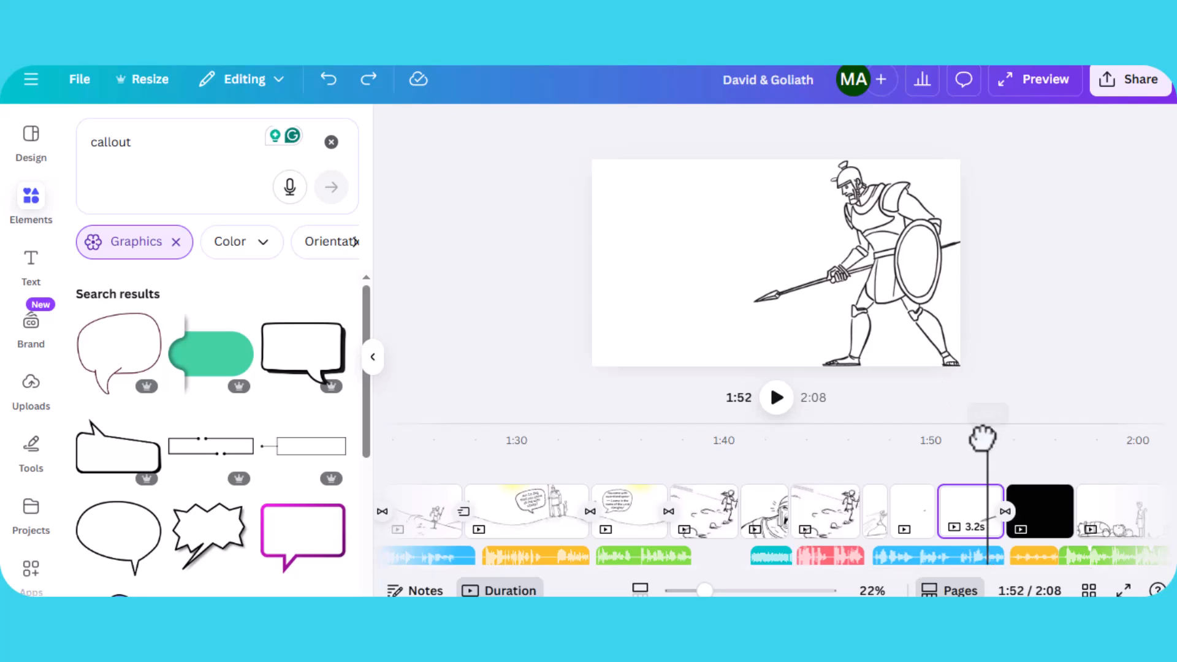
- Select the small stone on the Goliath spear page and open its animation to inspect the path
left_click(823, 188)
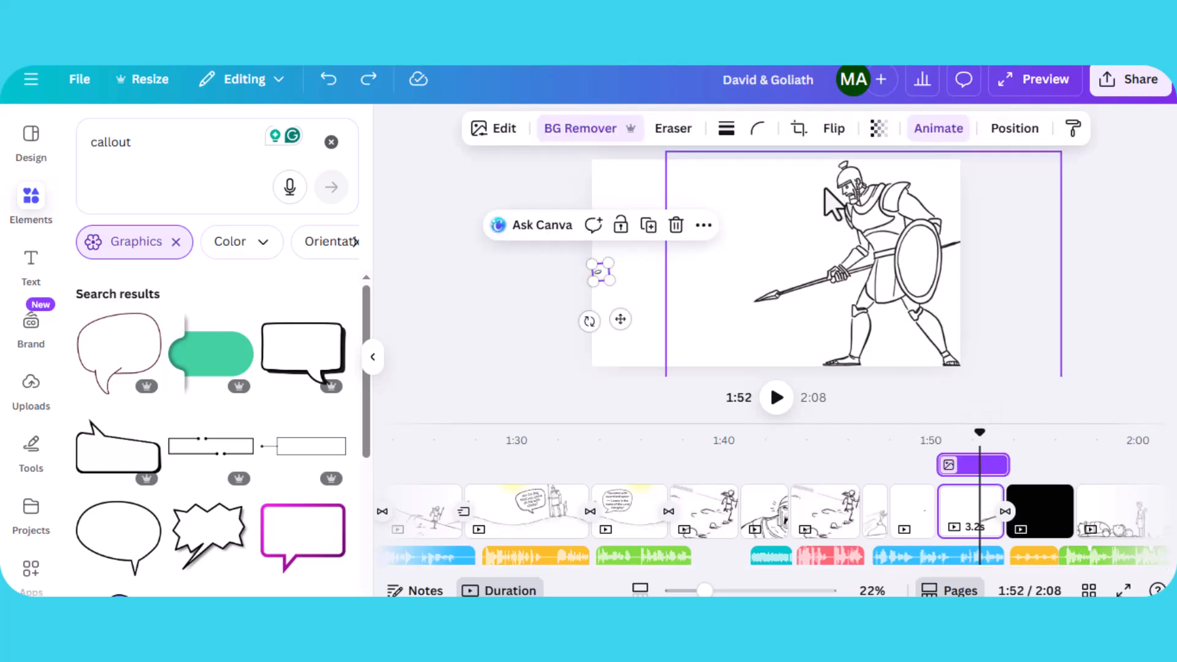
left_click(767, 233)
left_click(595, 272)
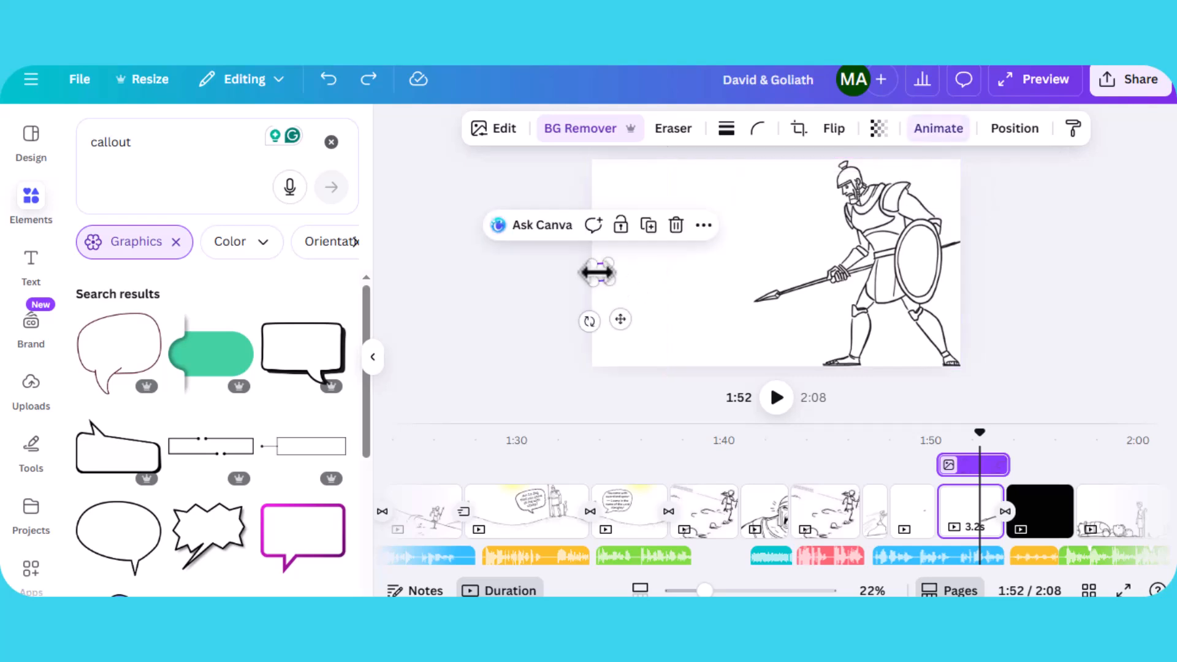
left_click(938, 128)
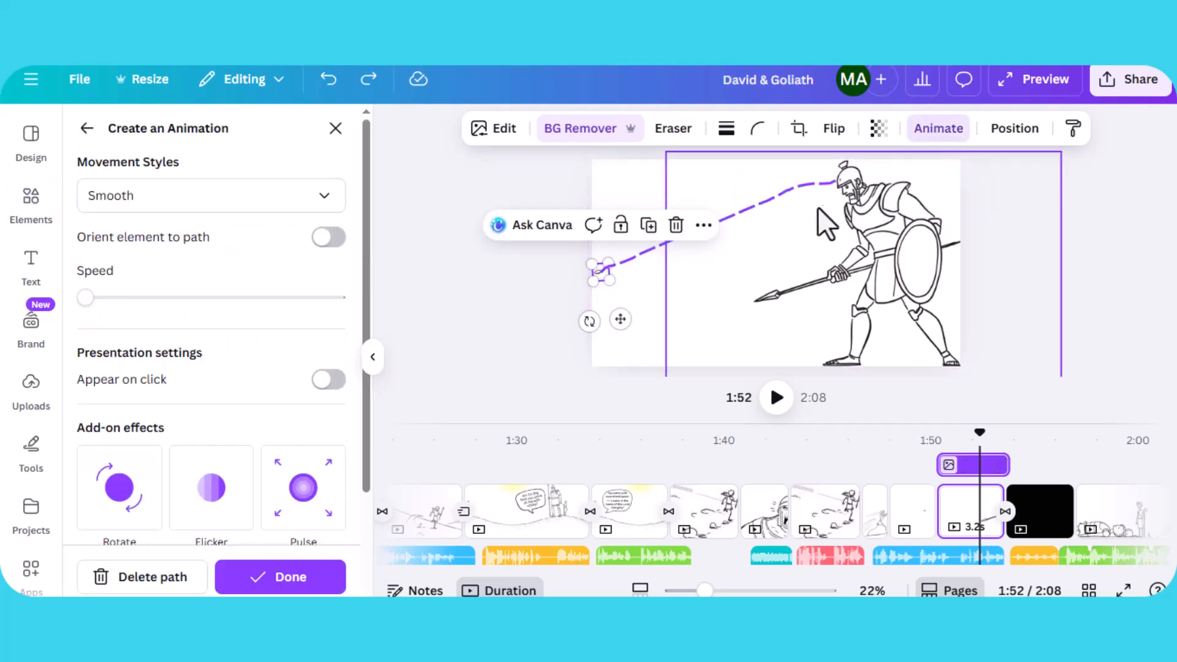
- Scrub to the black page, play the ending through to 2:07, then pause and select the final page's image
left_click_drag(977, 424, 1005, 434)
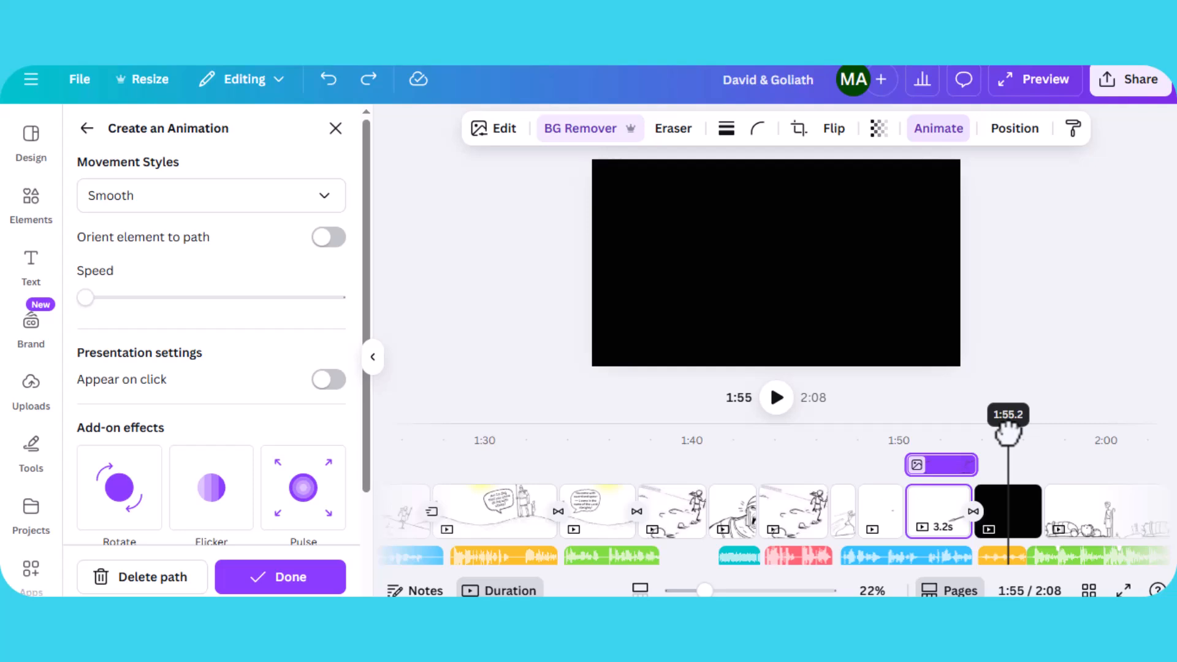
left_click_drag(1008, 433, 941, 434)
left_click(776, 399)
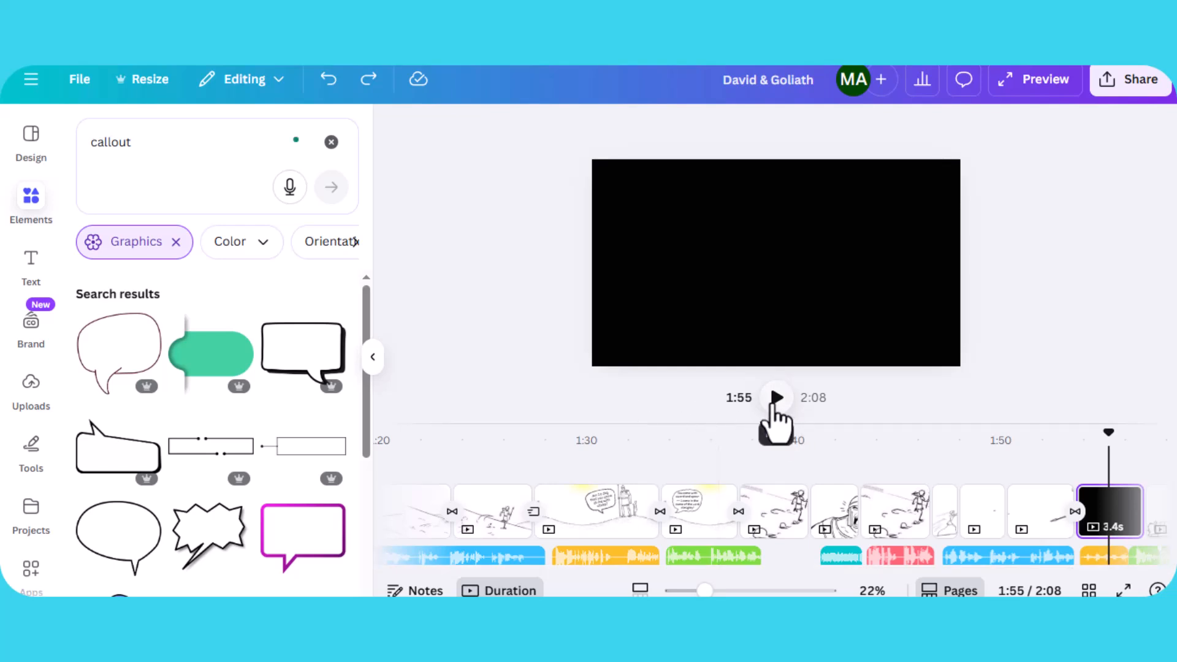
left_click(774, 406)
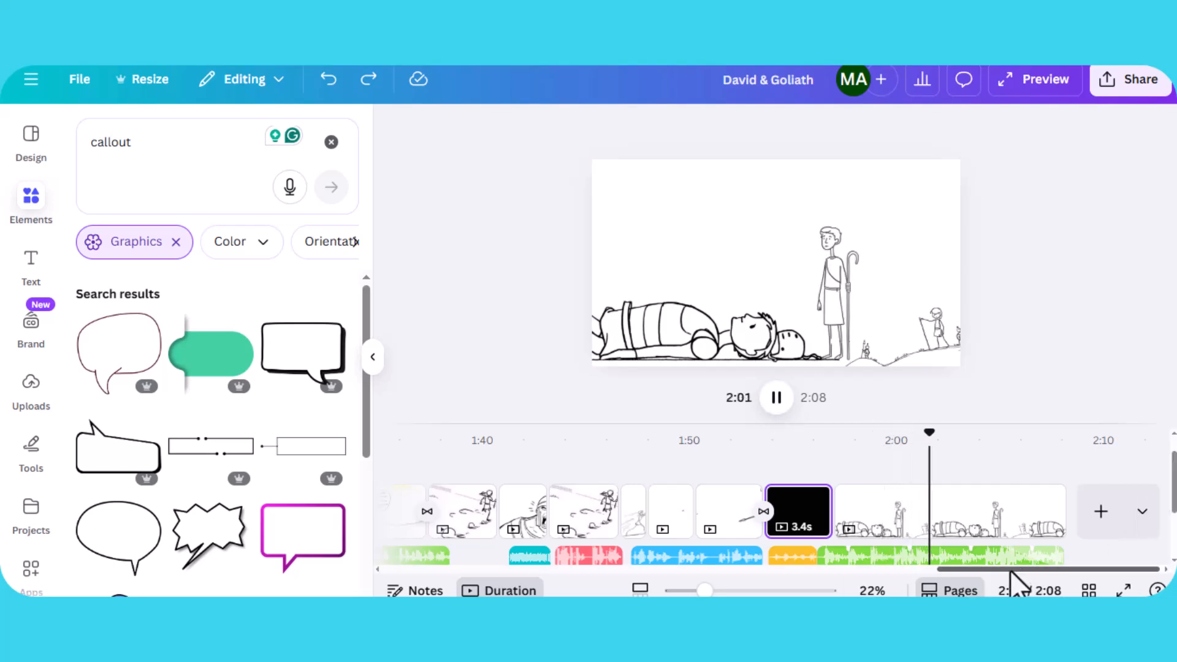
left_click(775, 399)
left_click(752, 344)
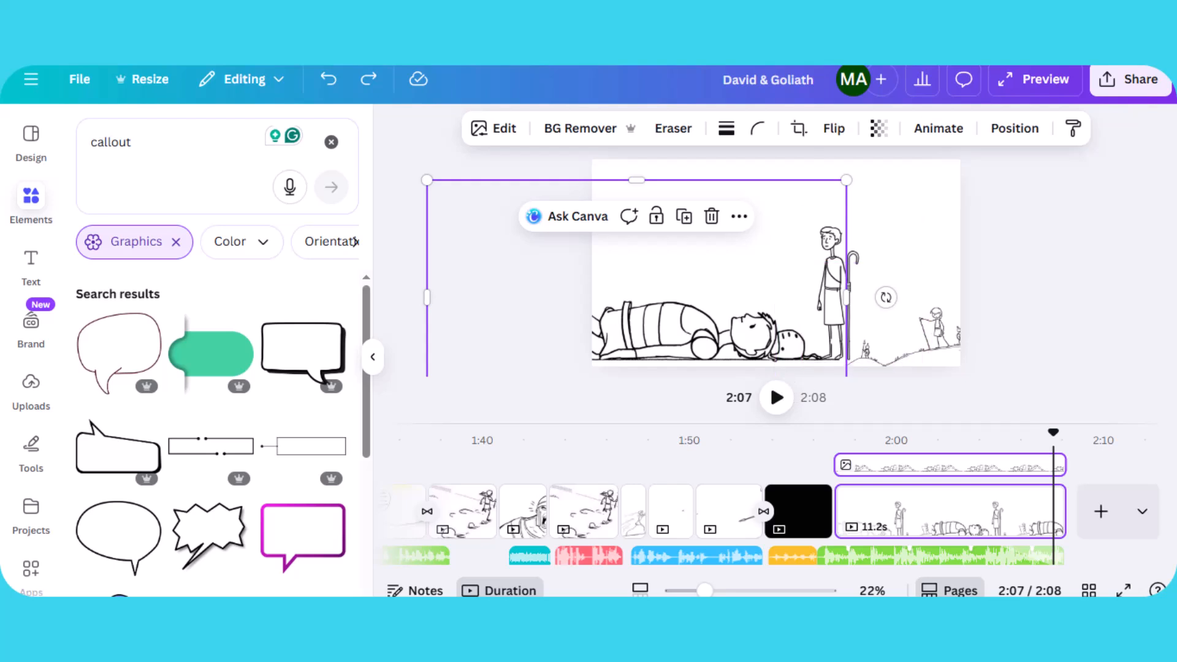